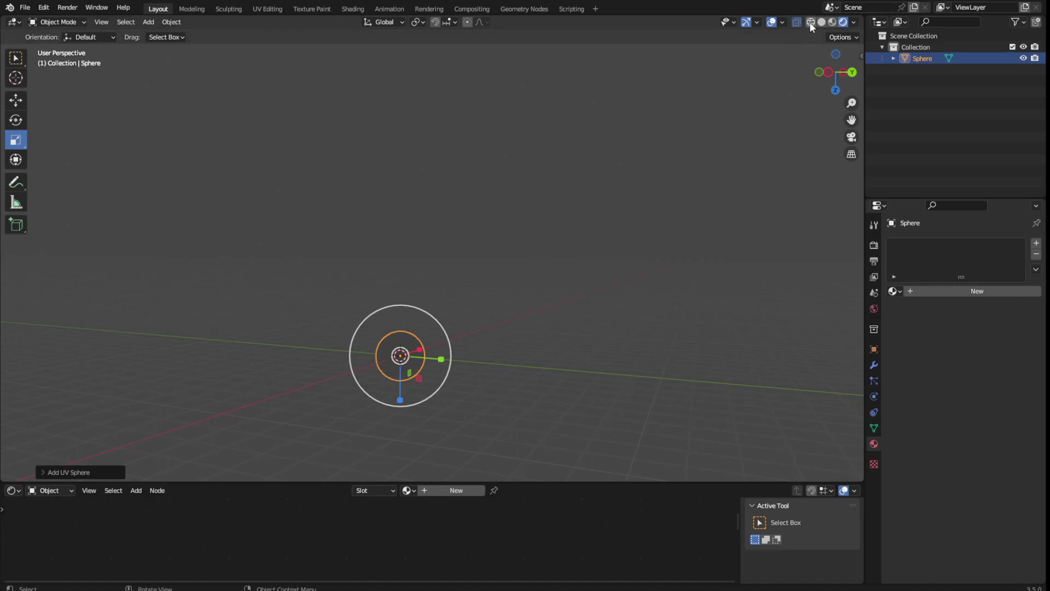
Switch to Solid shading and stretch the UV sphere along Y into a long oval
mouse_move(346, 320)
shift+middle_down()
mouse_move(384, 208)
mouse_move(351, 190)
shift+middle_up()
scroll(395, 215, up, 3)
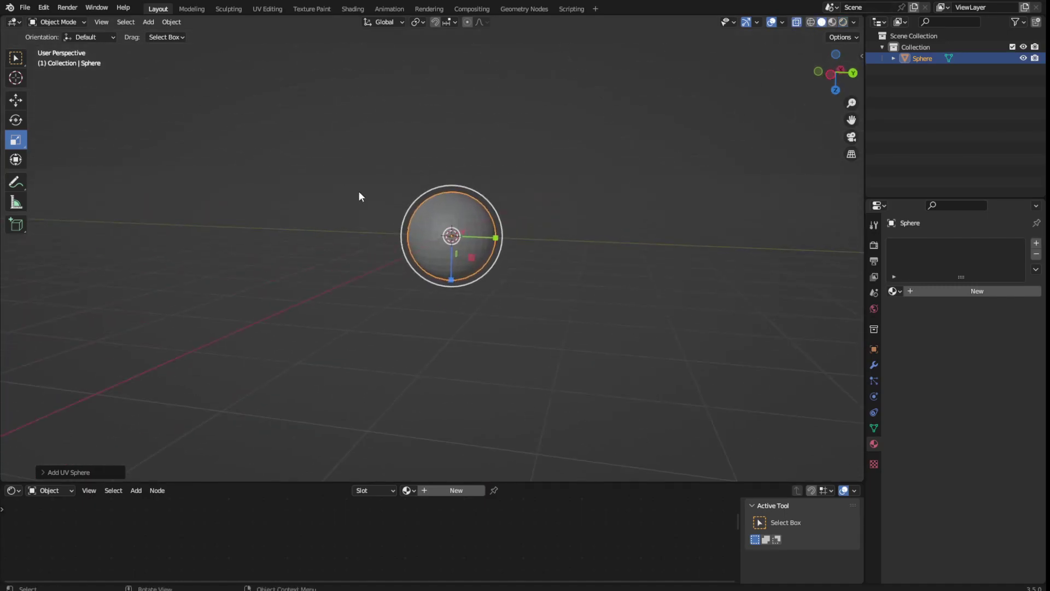
drag(496, 237, 541, 233)
middle_drag(576, 194, 615, 222)
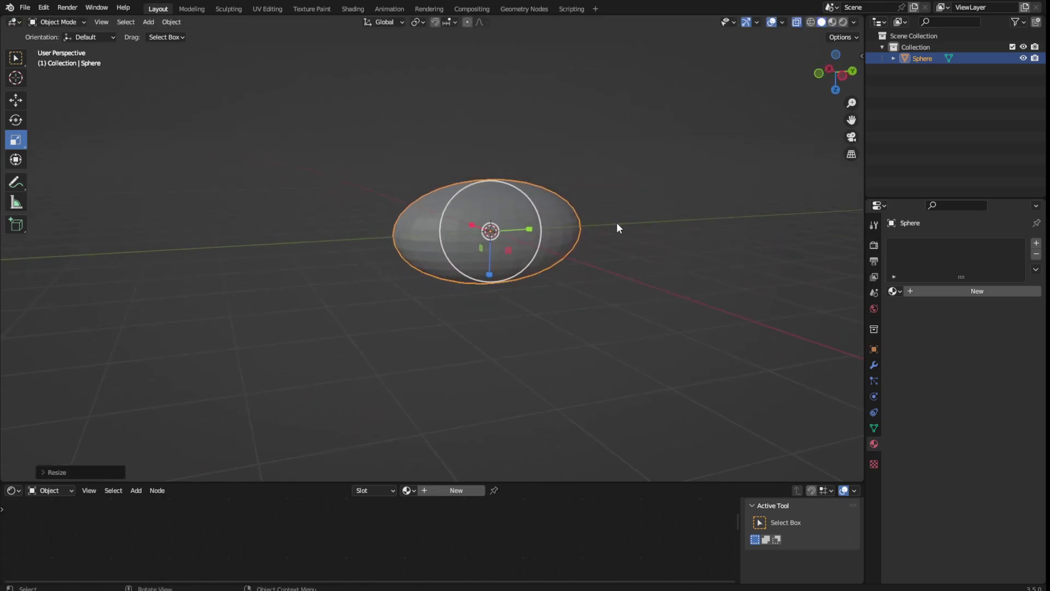
key(shift+s)
Duplicate the body ellipsoid, shrink the copy and lift it above the original
click(405, 218)
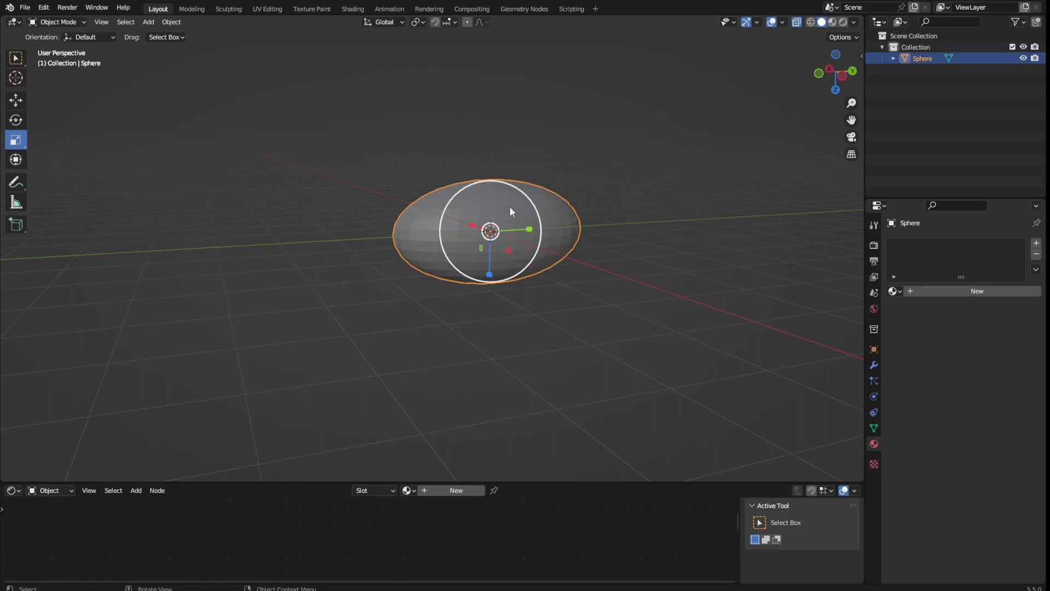
key(shift+d)
click(383, 125)
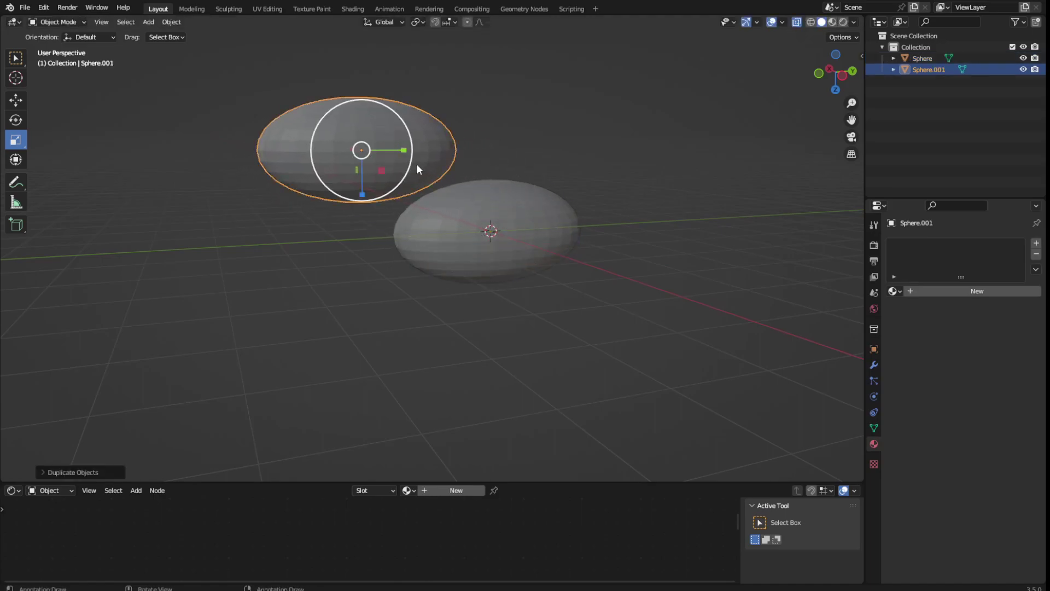
drag(406, 166, 403, 152)
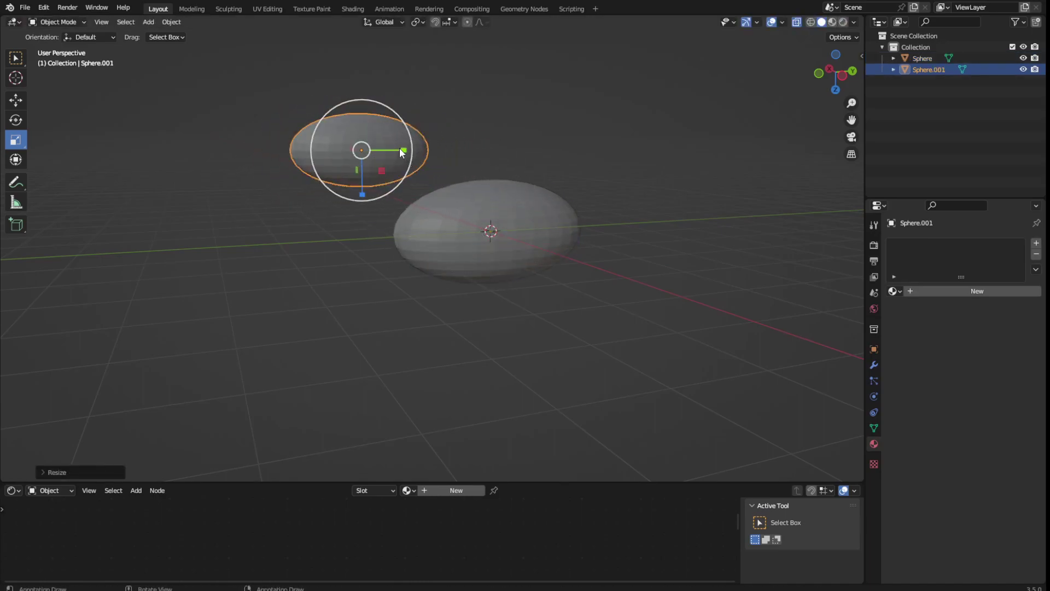
middle_drag(412, 150, 2, 143)
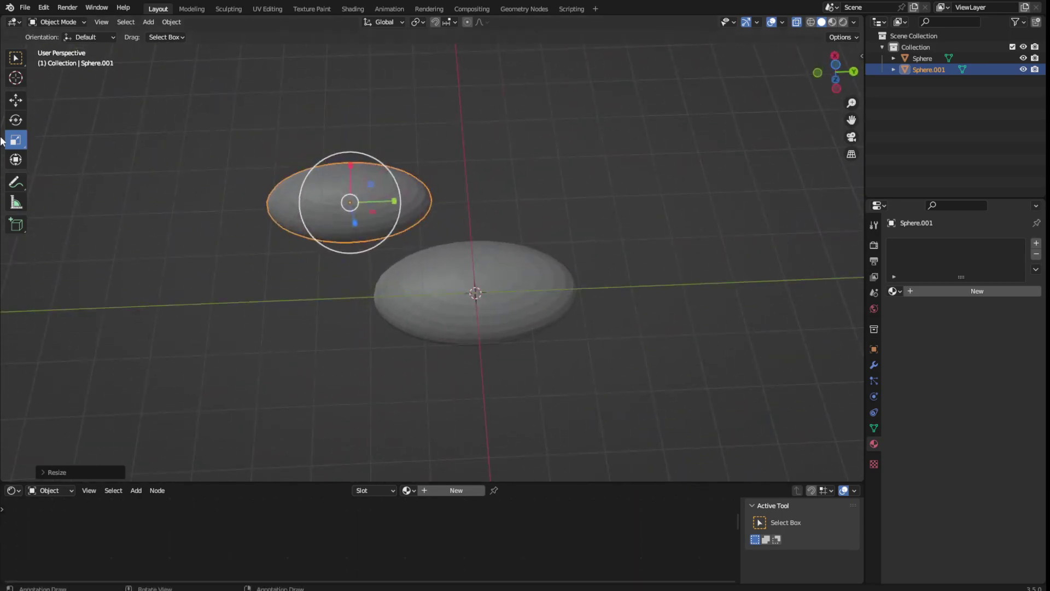
click(16, 101)
middle_drag(429, 204, 537, 155)
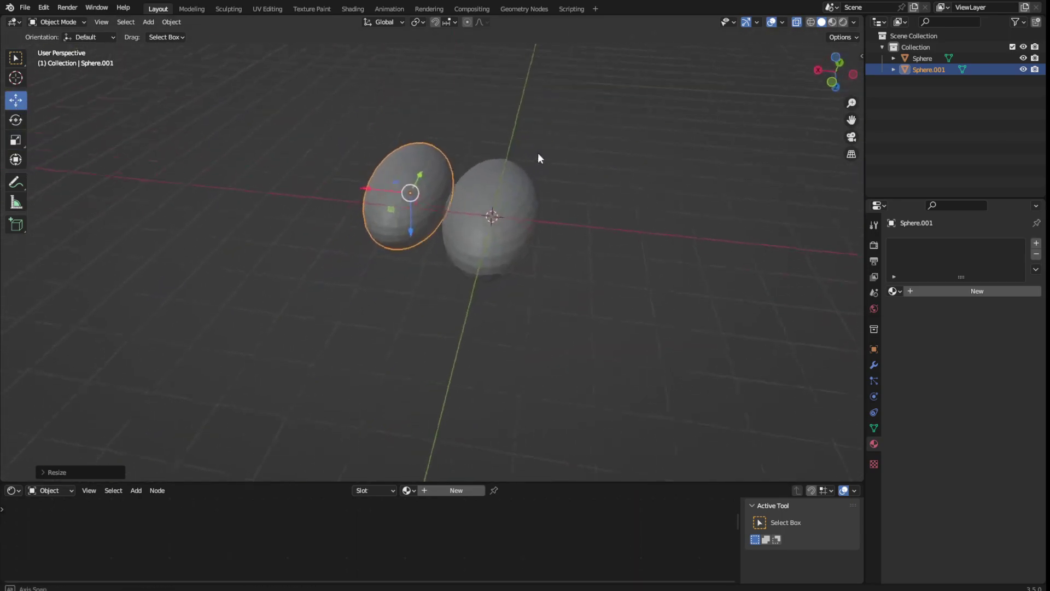
drag(362, 196, 432, 196)
middle_drag(432, 196, 443, 162)
scroll(443, 164, up, 2)
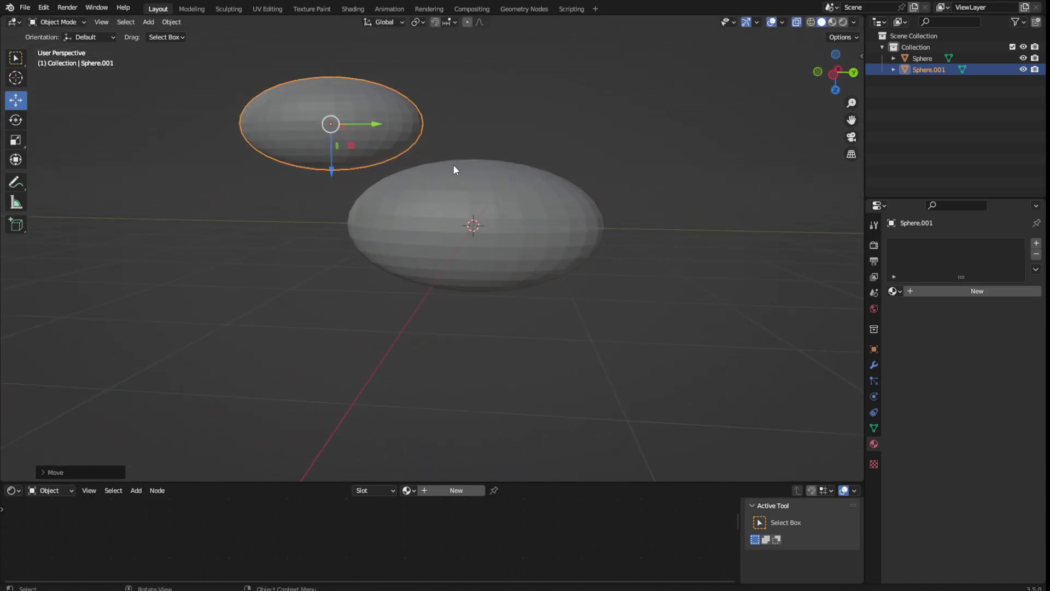
drag(330, 123, 320, 84)
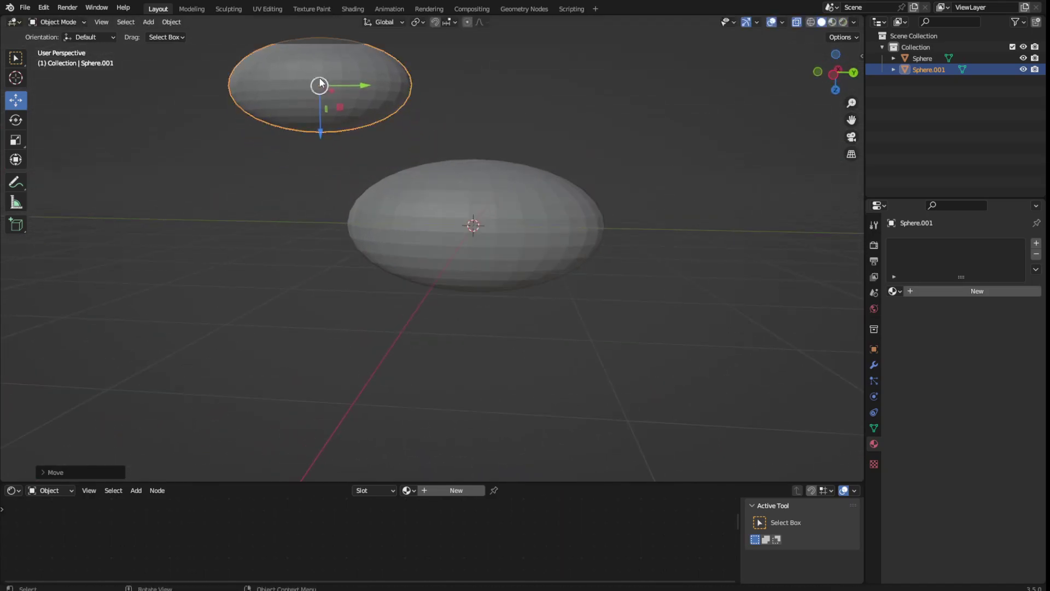
Tilt both the body and the smaller upper ellipsoid slightly around the X axis
click(16, 120)
click(477, 164)
drag(495, 190, 484, 216)
click(389, 105)
drag(355, 71, 361, 79)
scroll(575, 178, down, 3)
Duplicate the body in place and turn the copy about 90° upright
click(563, 148)
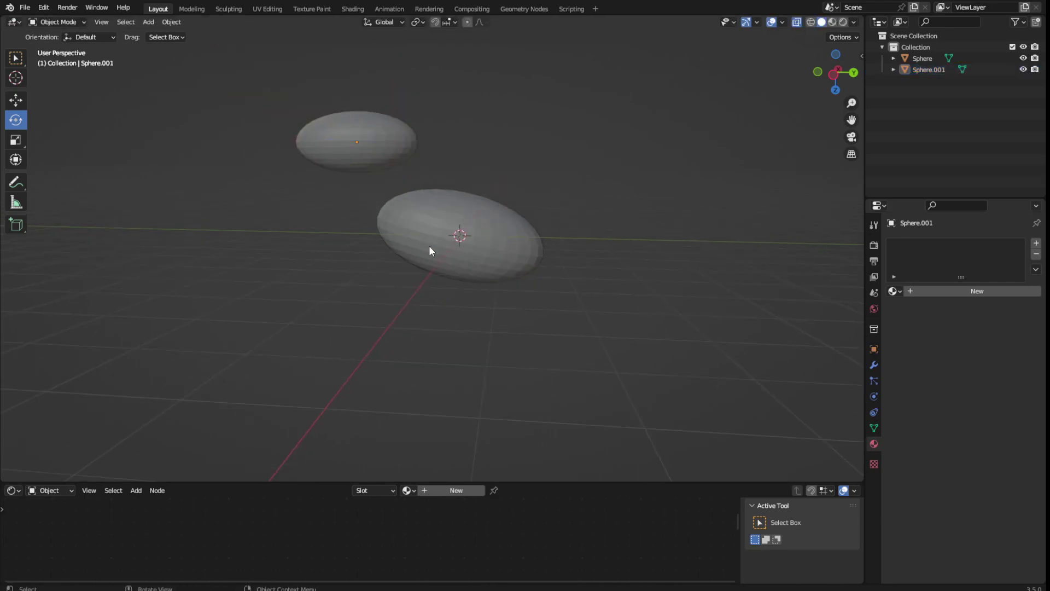
click(429, 245)
key(shift+d)
right_click(426, 245)
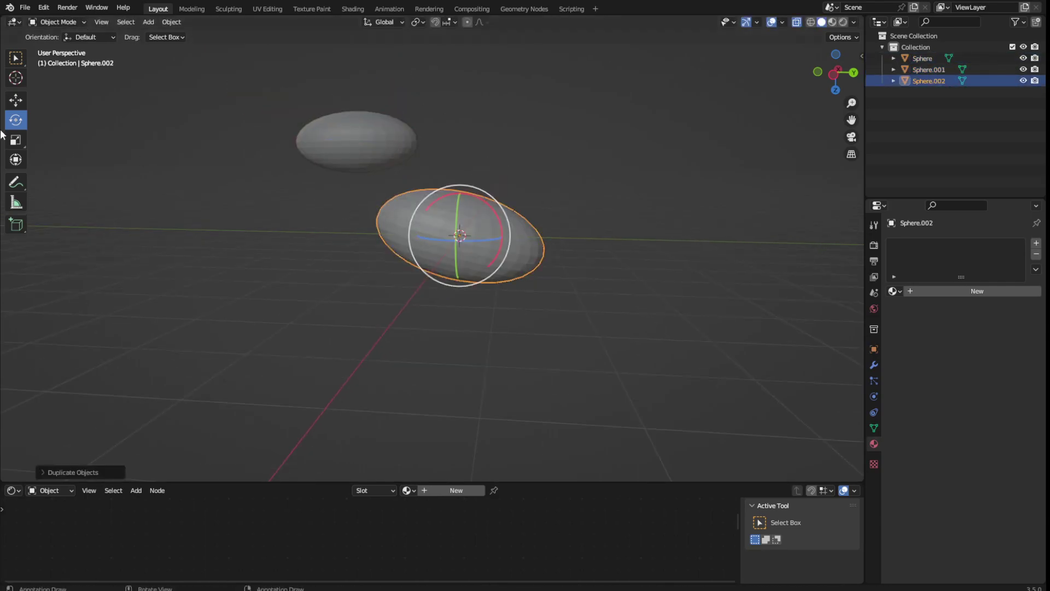
drag(496, 212, 483, 273)
Move the upright copy down, then make it thinner along Y and taller
middle_drag(207, 79, 146, 179)
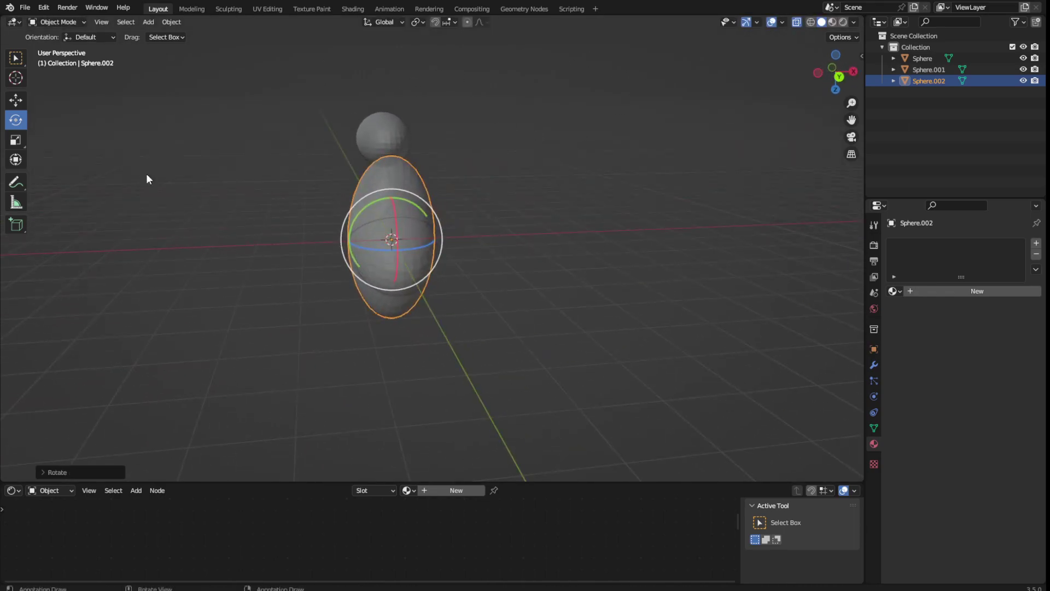
click(15, 100)
drag(392, 239, 345, 295)
click(15, 119)
middle_drag(346, 294, 454, 306)
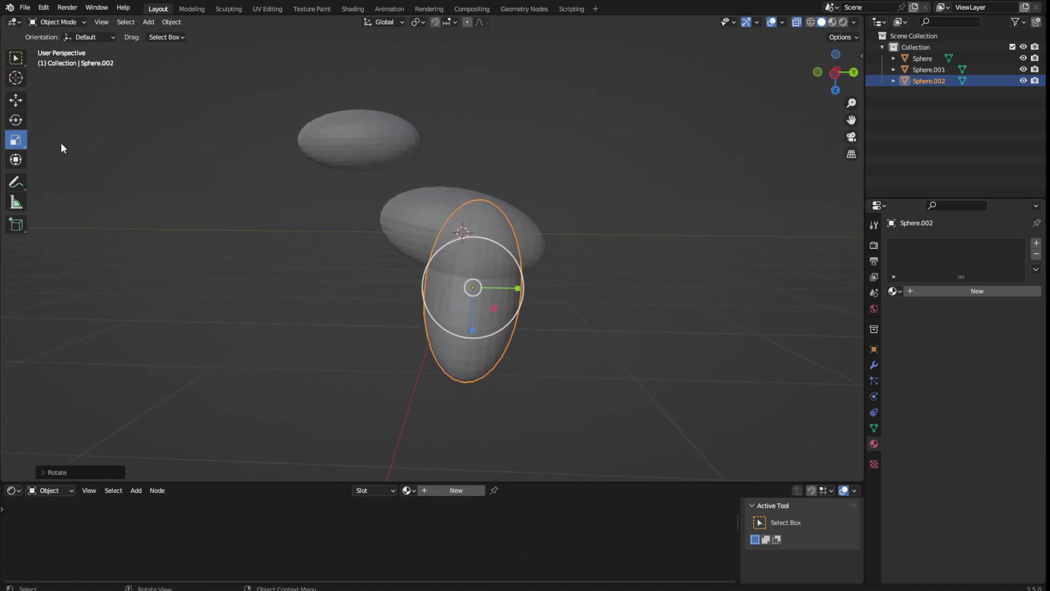
drag(527, 288, 505, 288)
drag(464, 332, 466, 345)
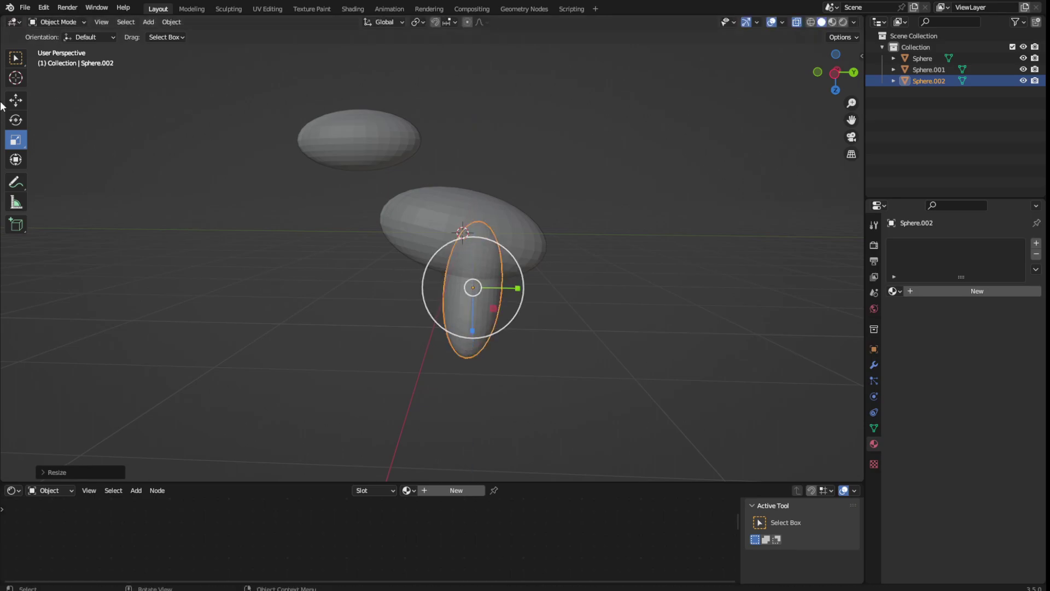
Lower the leg, thin it along X and turn it more upright
click(23, 101)
drag(472, 287, 490, 309)
middle_drag(576, 215, 519, 167)
click(16, 140)
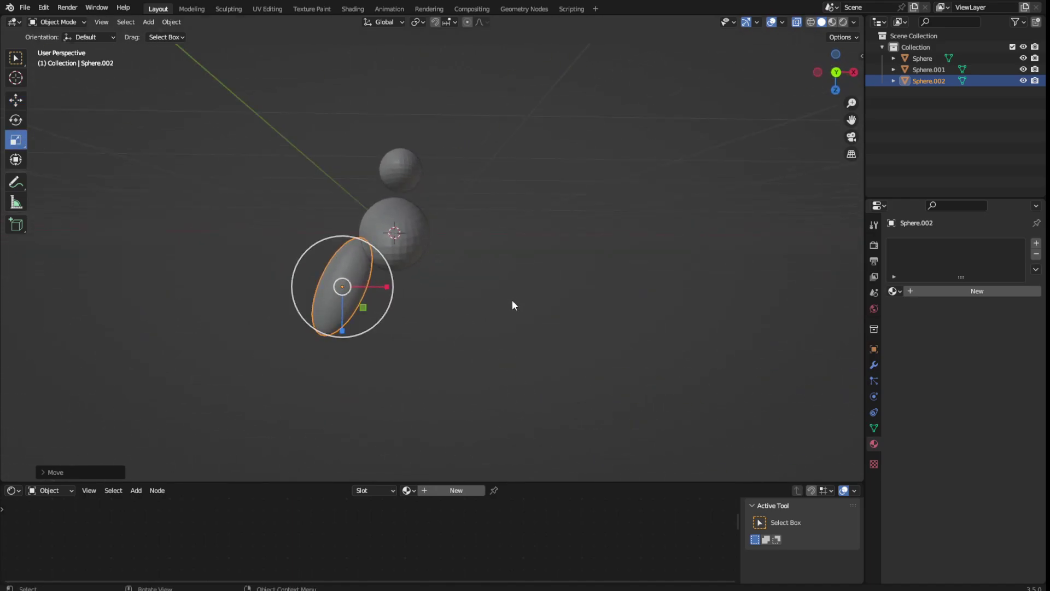
mouse_move(382, 286)
mouse_down()
mouse_move(367, 284)
mouse_move(381, 272)
mouse_up()
click(18, 121)
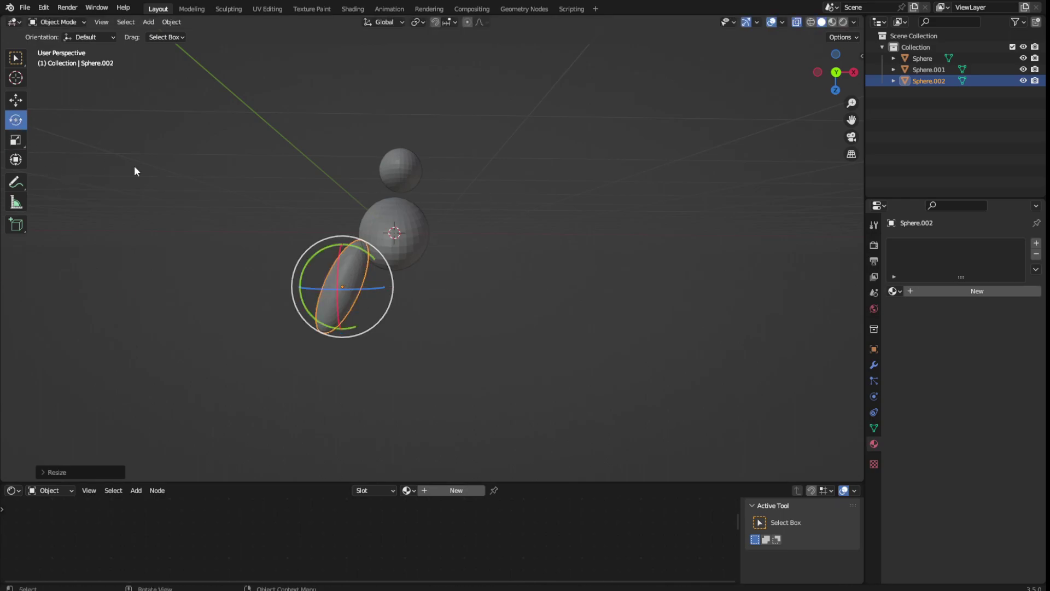
drag(374, 256, 336, 259)
click(15, 99)
Reselect the leg and angle it under the front of the body
click(476, 189)
middle_drag(477, 189, 595, 165)
middle_drag(508, 272, 469, 273)
click(469, 273)
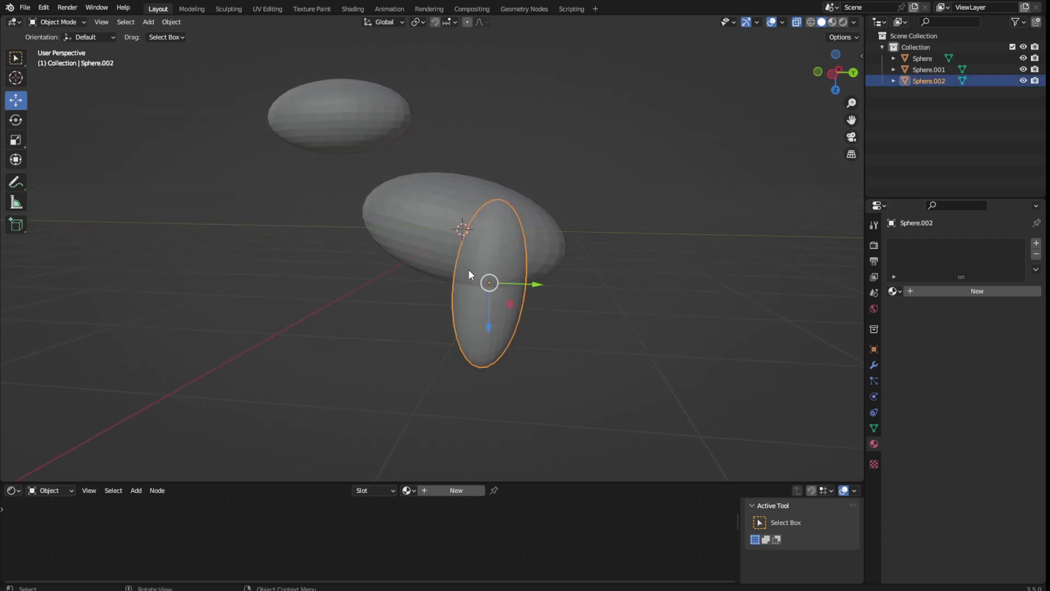
click(16, 124)
drag(531, 265, 509, 281)
click(13, 102)
Duplicate the leg and place the copy beside the body as the second front leg
key(shift+d)
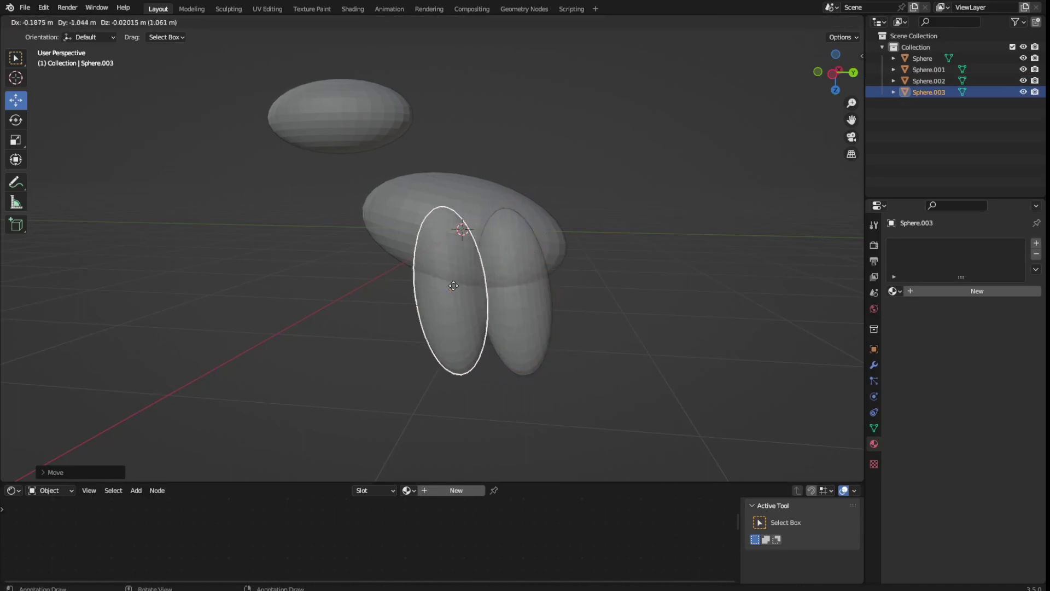
click(525, 287)
middle_drag(527, 286, 317, 294)
drag(315, 294, 526, 221)
click(15, 121)
click(557, 218)
Duplicate both front legs, move the copies right as back legs and rotate them on X
middle_drag(558, 218, 448, 221)
drag(366, 335, 312, 298)
middle_drag(503, 251, 499, 246)
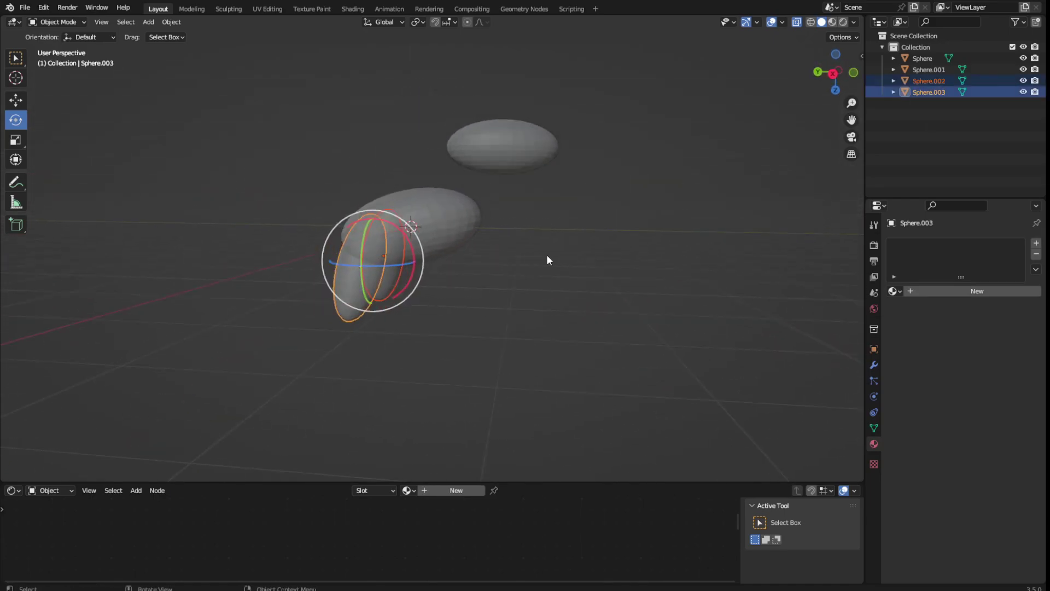
key(shift+d)
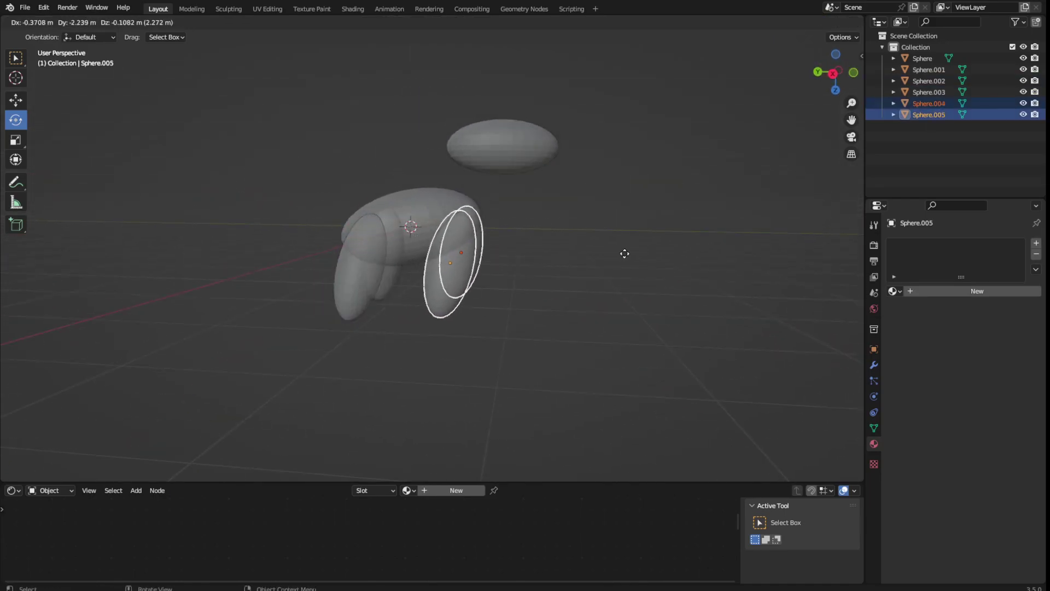
click(590, 254)
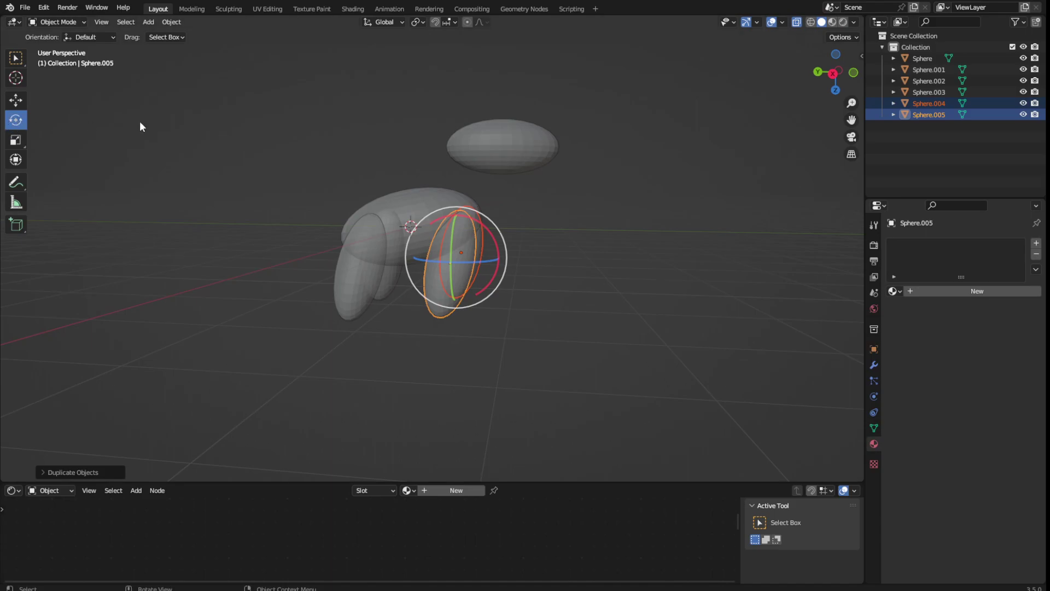
drag(494, 235, 486, 234)
click(575, 185)
middle_drag(575, 186, 244, 304)
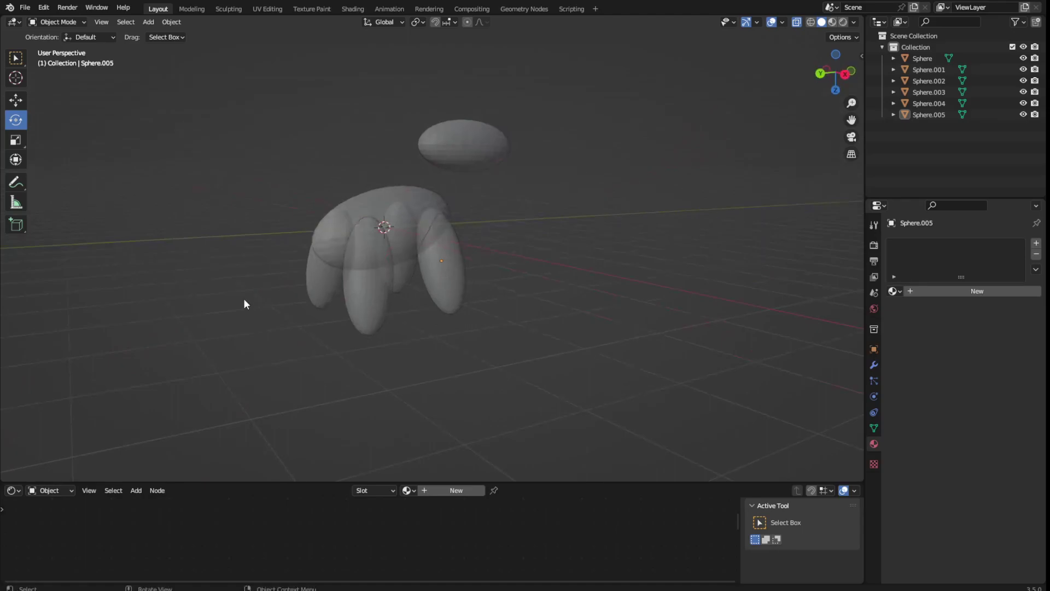
click(387, 225)
Duplicate the body in place, move the copy aside and rotate it level
key(shift+d)
right_click(390, 223)
click(15, 100)
drag(369, 236, 224, 244)
click(16, 143)
click(17, 121)
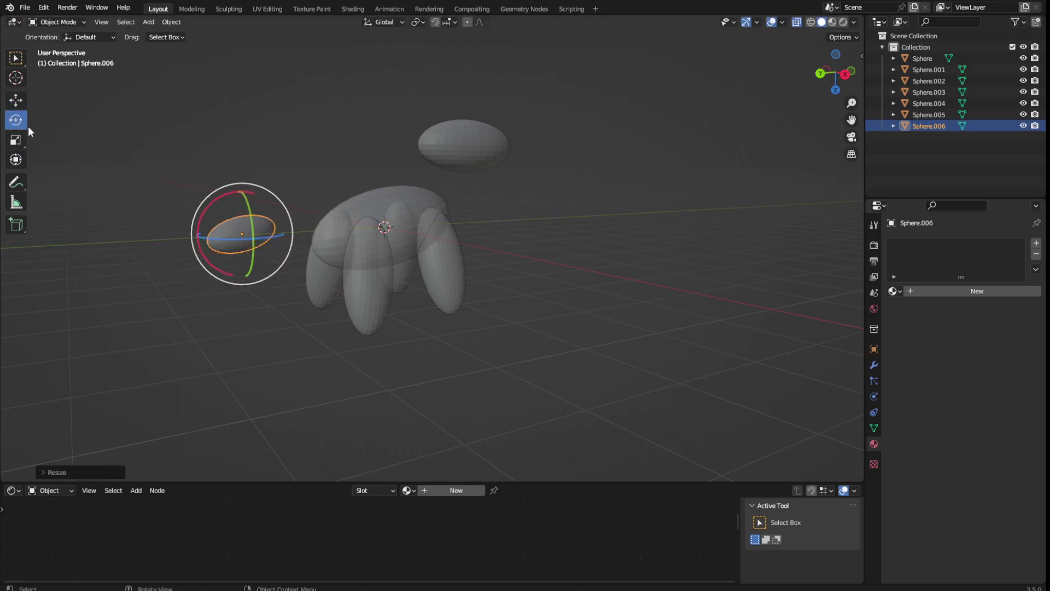
drag(220, 198, 102, 175)
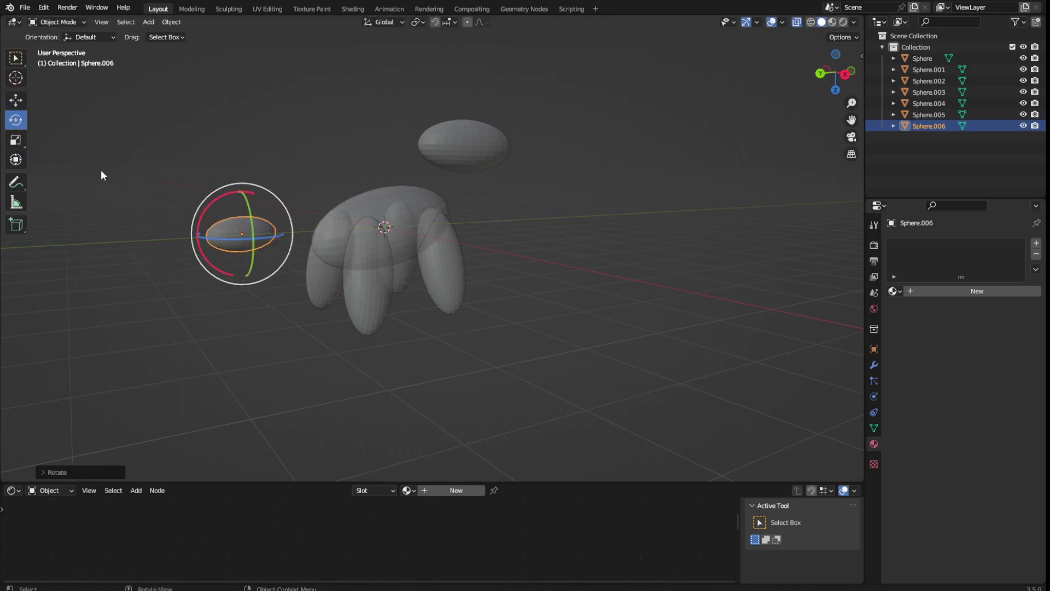
click(15, 100)
drag(241, 238, 288, 235)
Move the small copy onto the body's end and tuck it in as the tail
middle_drag(131, 214, 545, 298)
drag(576, 256, 560, 283)
middle_drag(469, 203, 549, 155)
drag(573, 149, 614, 144)
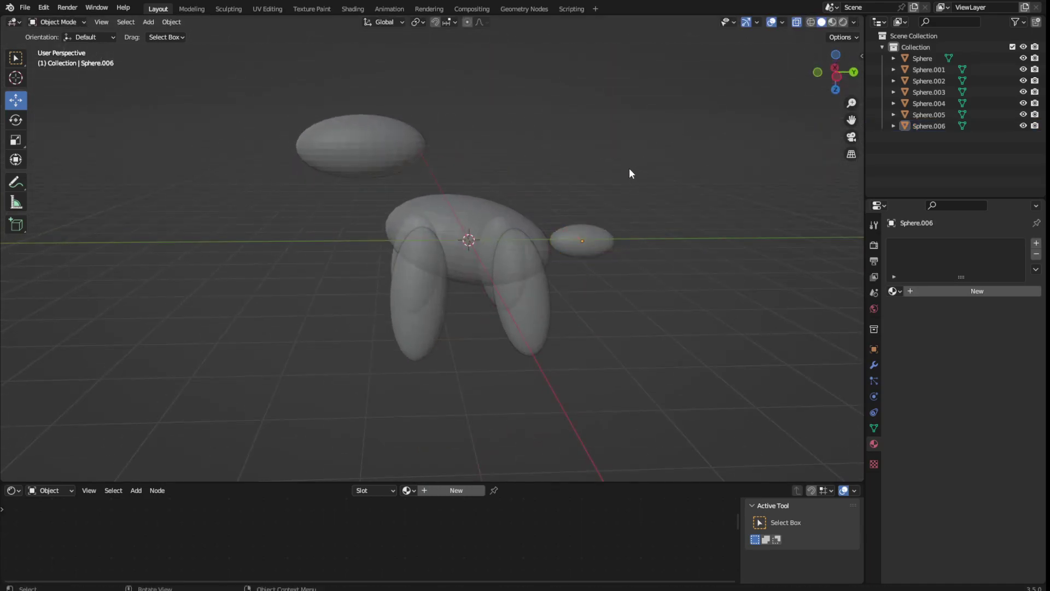
middle_drag(629, 168, 595, 229)
click(586, 234)
drag(581, 237, 573, 242)
click(304, 233)
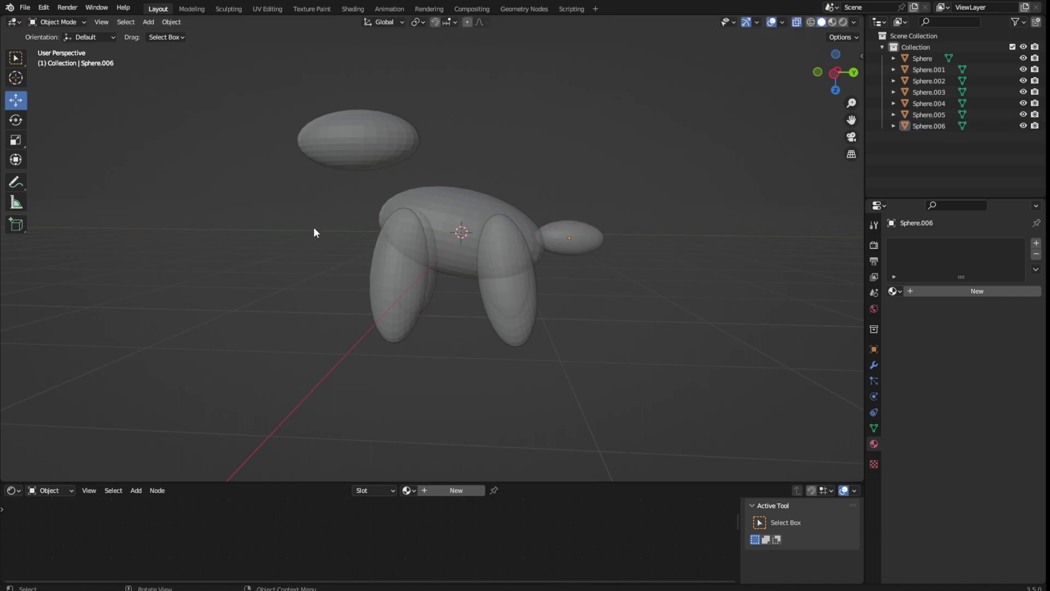
click(464, 202)
Duplicate the body, place the copy up and left, and stand it upright at a tilt
key(shift+d)
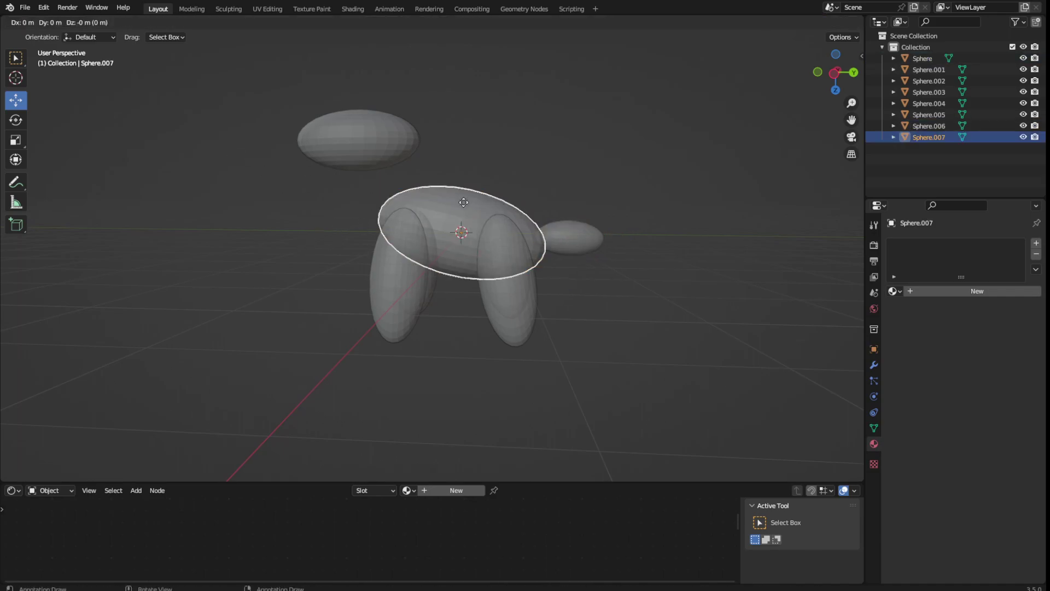
click(382, 143)
click(16, 121)
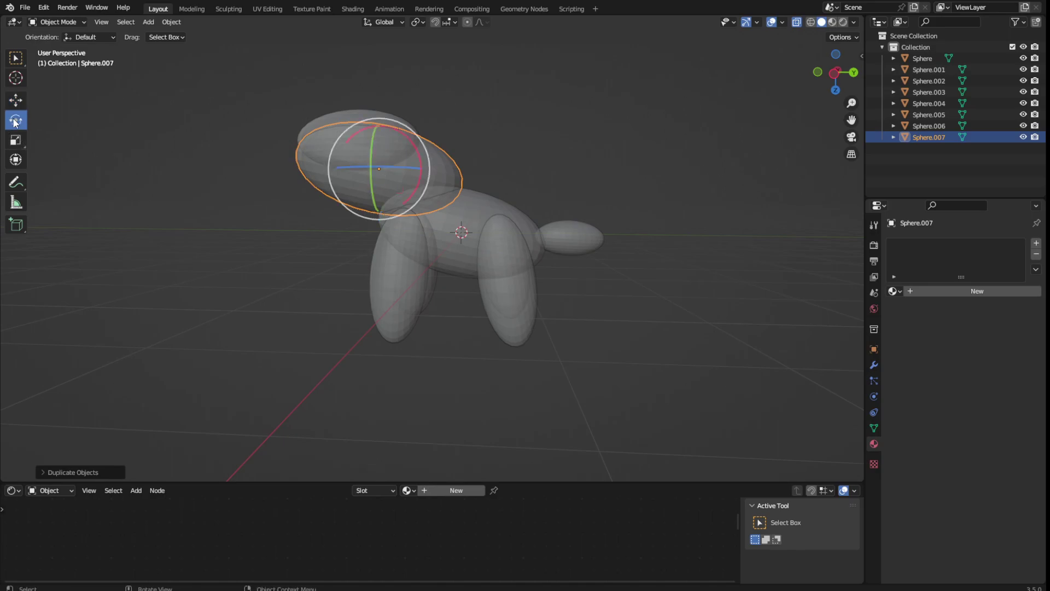
drag(418, 142, 404, 185)
click(15, 140)
click(10, 103)
Enlarge and tilt the neck slightly, then view the dog in Material Preview
scroll(432, 164, up, 3)
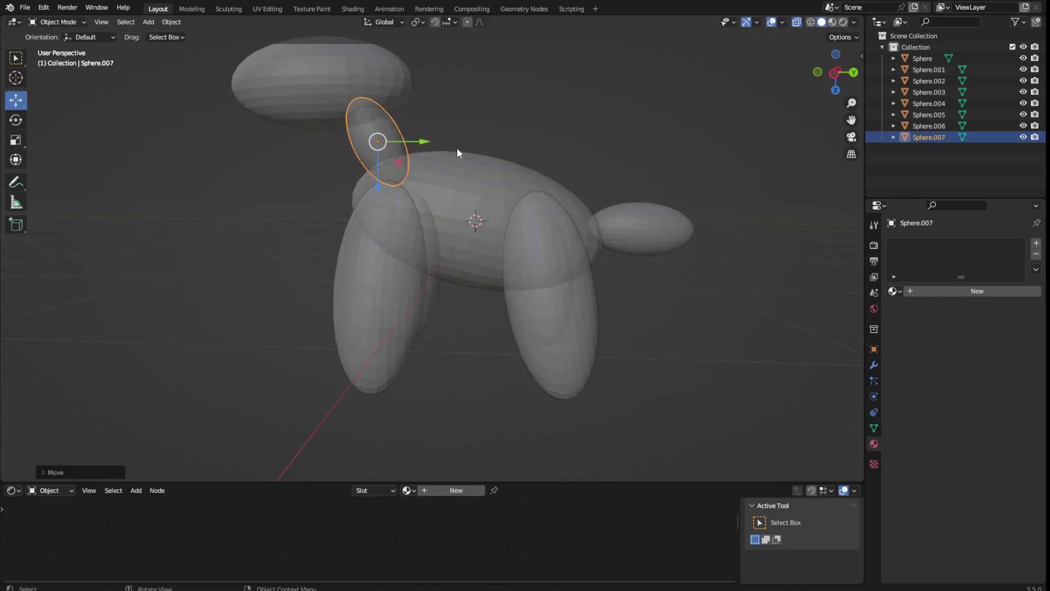
middle_drag(455, 150, 526, 153)
click(16, 140)
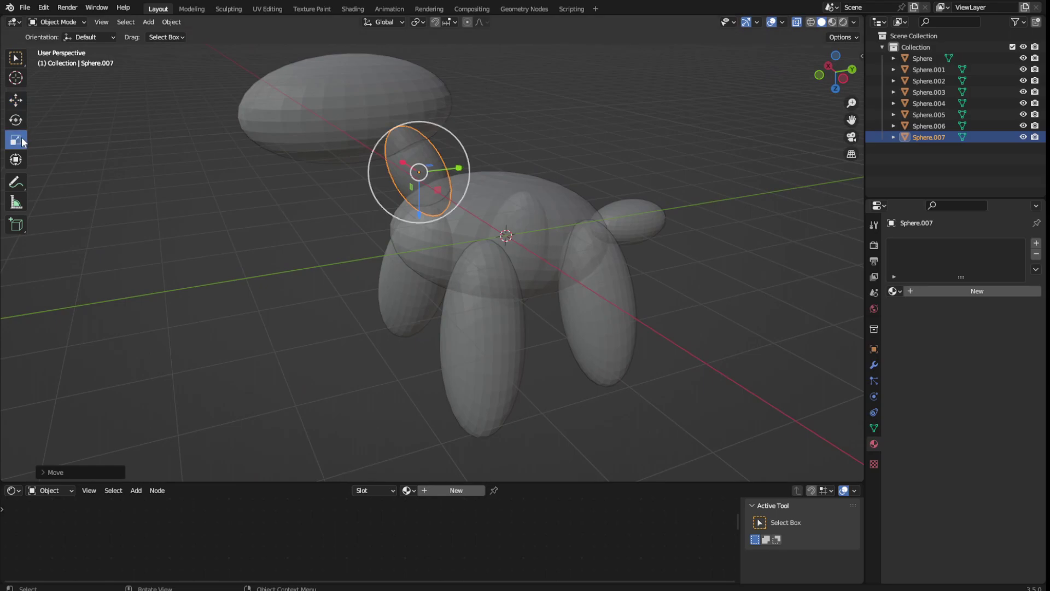
drag(466, 155, 491, 141)
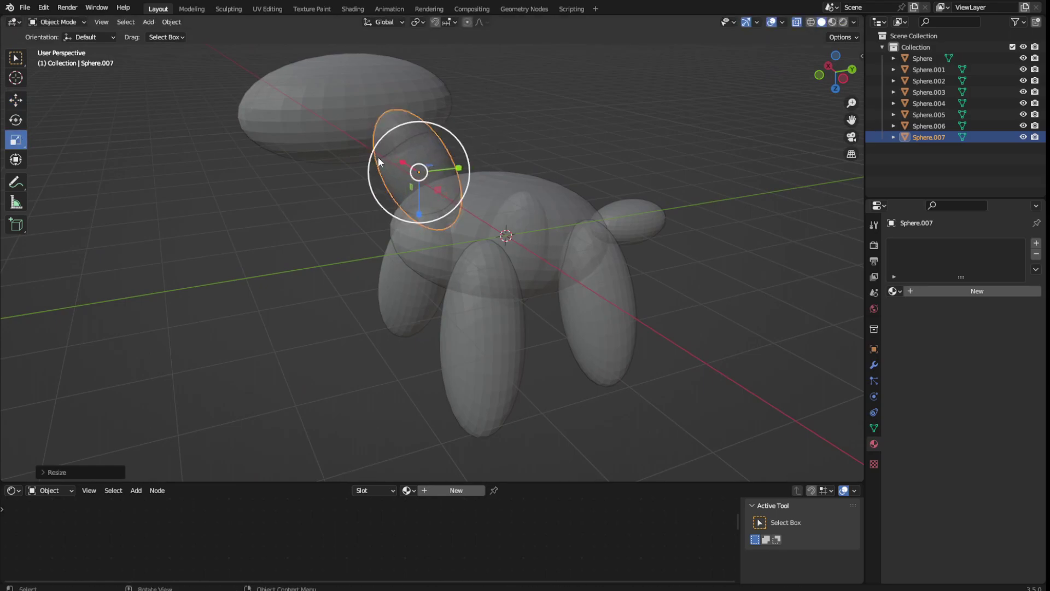
click(16, 119)
drag(387, 150, 390, 141)
click(619, 98)
scroll(620, 99, down, 4)
middle_drag(620, 99, 598, 90)
click(831, 24)
middle_drag(497, 141, 632, 189)
Select both front legs and shift them apart along X
click(543, 249)
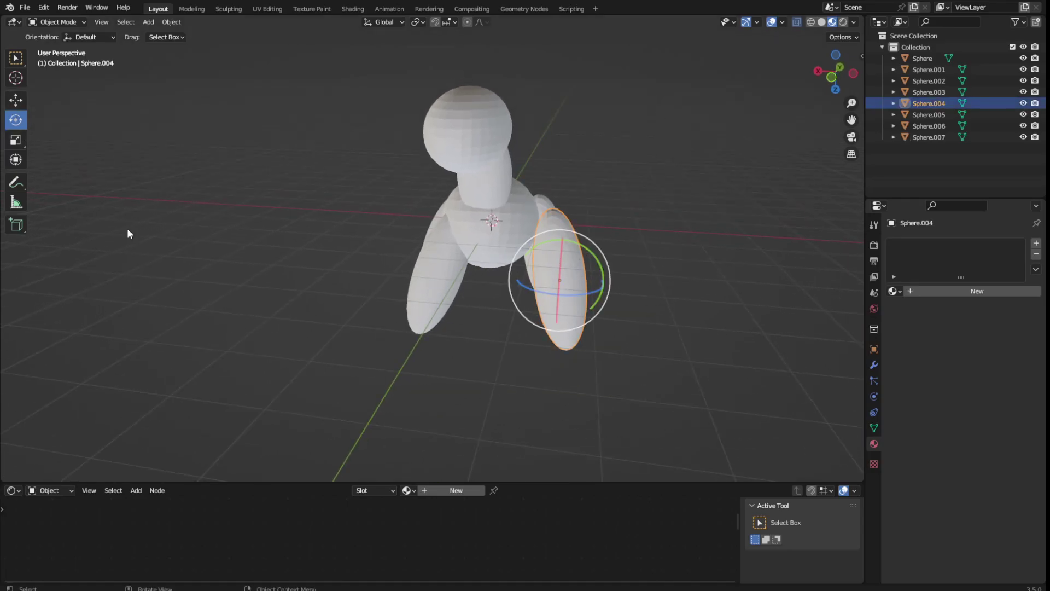
shift+click(431, 309)
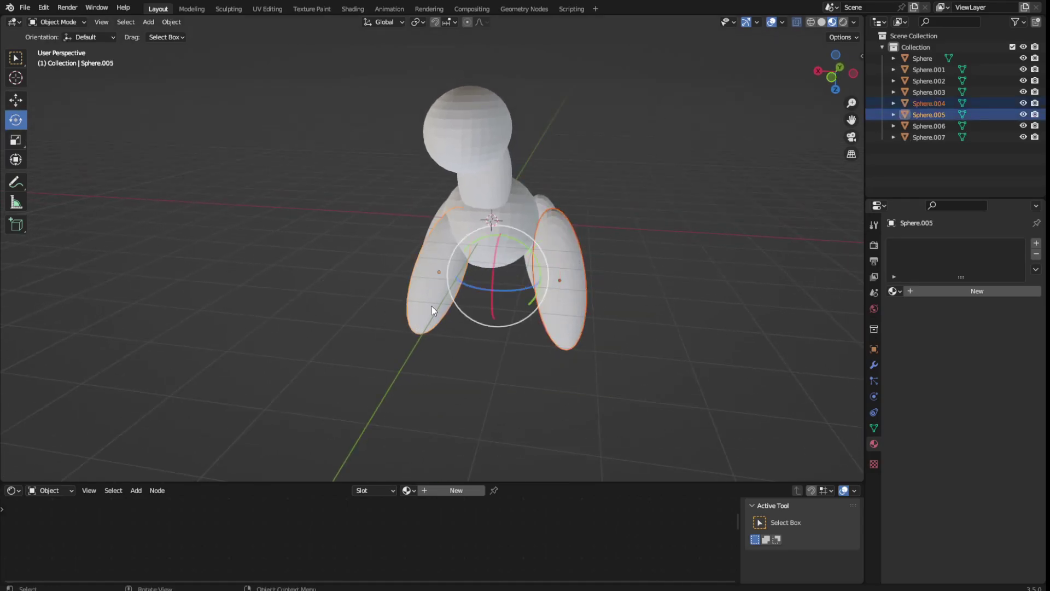
click(15, 99)
drag(454, 277, 431, 273)
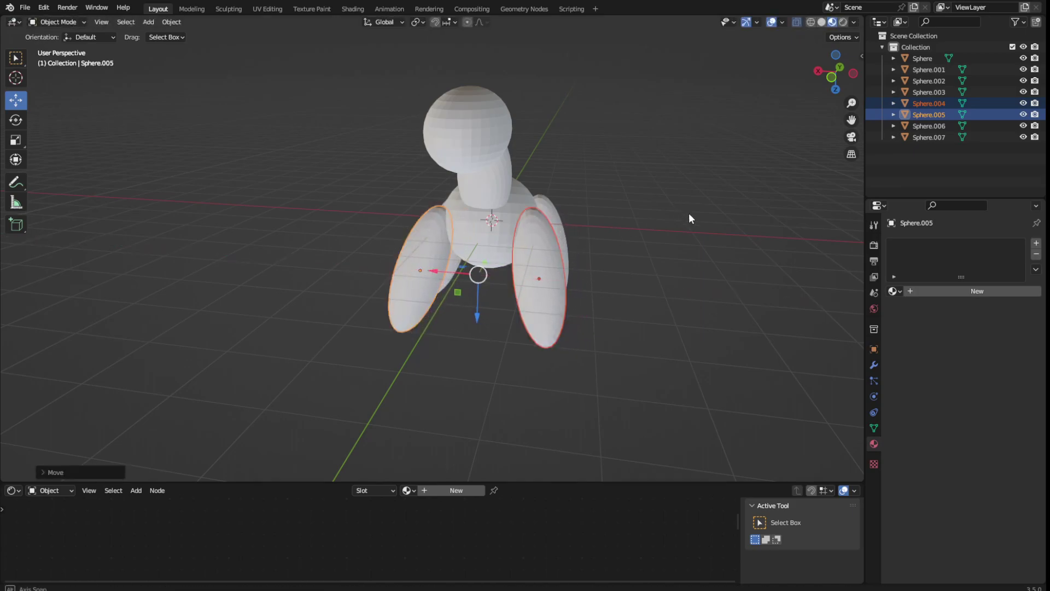
middle_drag(685, 211, 580, 207)
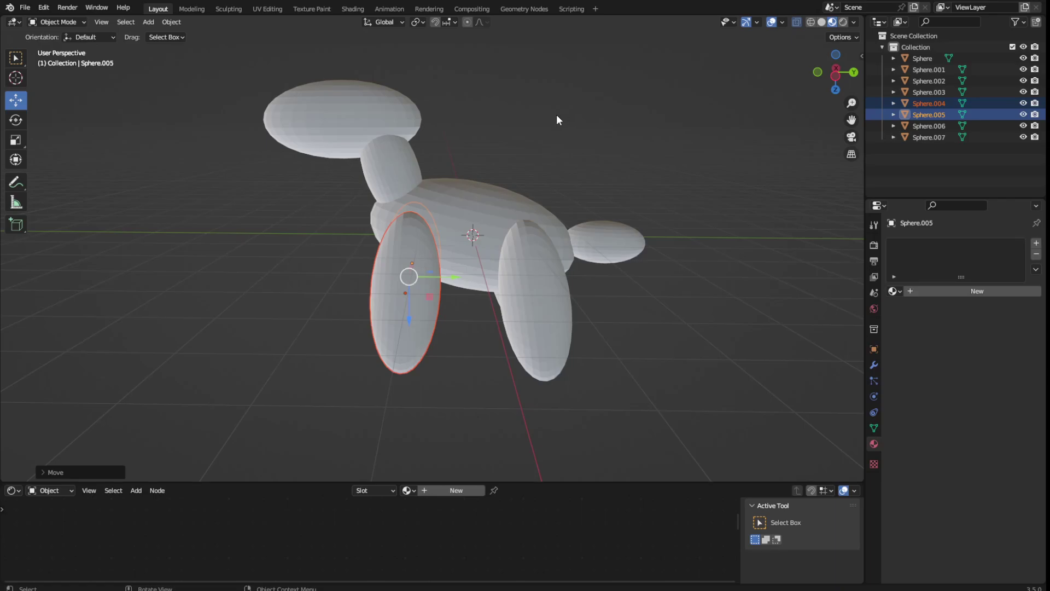
middle_drag(556, 114, 621, 133)
scroll(621, 133, down, 1)
Tilt the left front leg and the lower-left leg outward
click(399, 273)
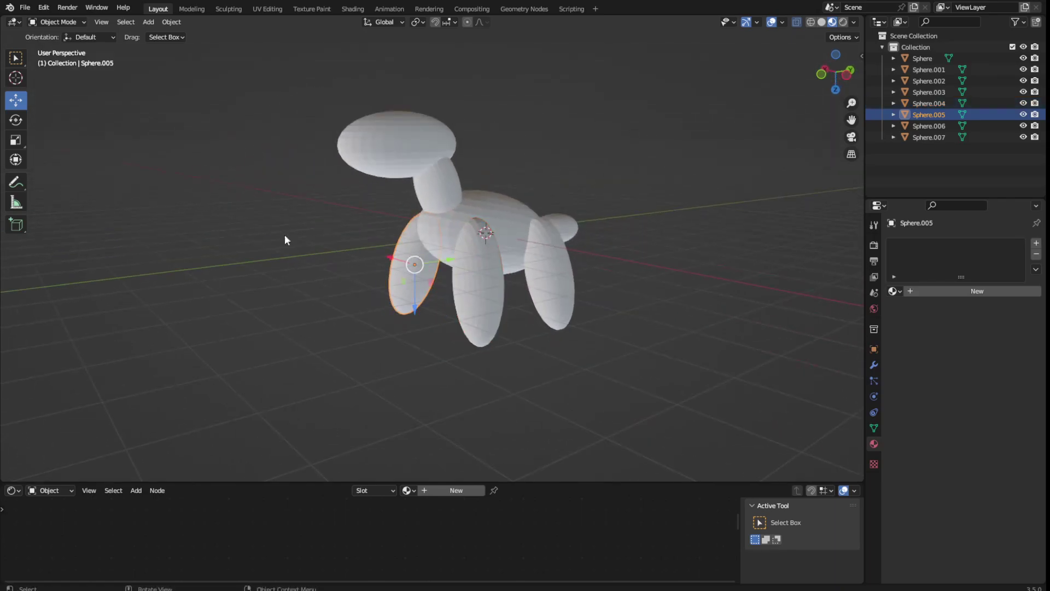
click(13, 121)
drag(381, 254, 401, 251)
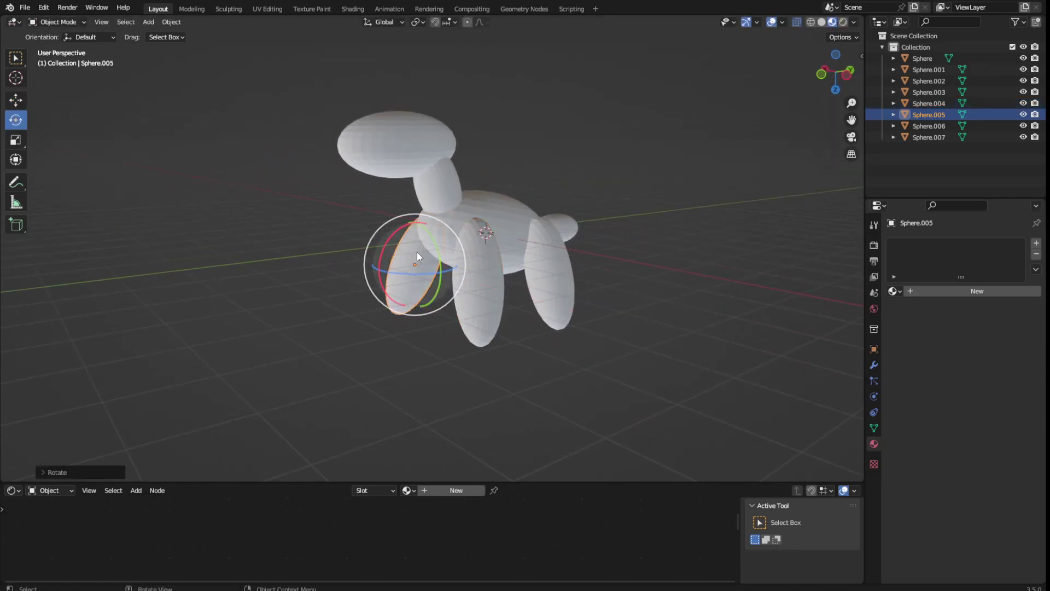
middle_drag(485, 265, 478, 330)
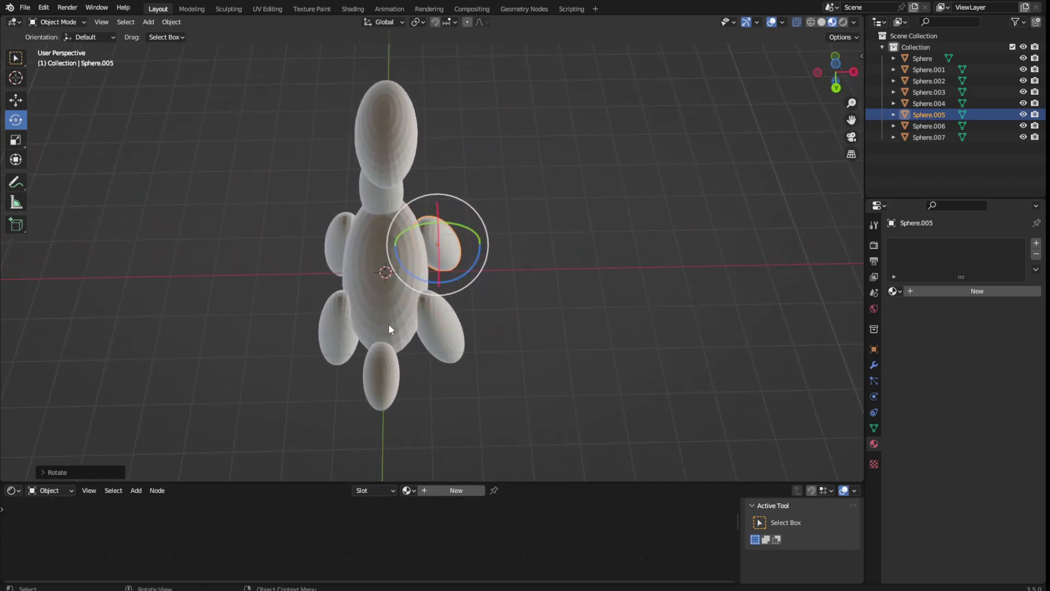
click(339, 331)
drag(330, 300, 164, 276)
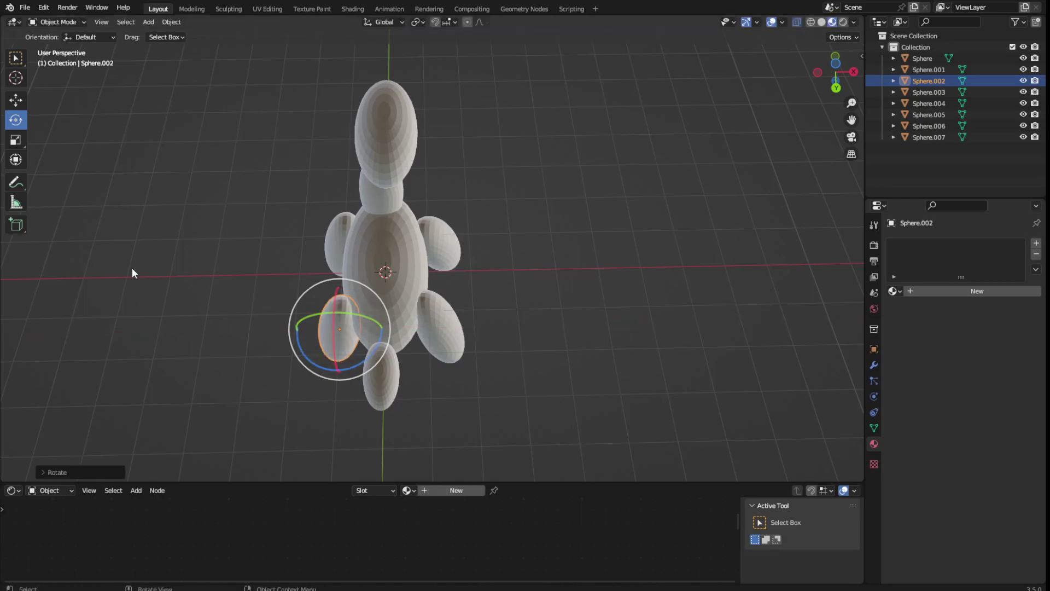
click(133, 272)
Try scaling the head (undone), then enlarge the neck uniformly
middle_drag(187, 248, 437, 170)
click(459, 153)
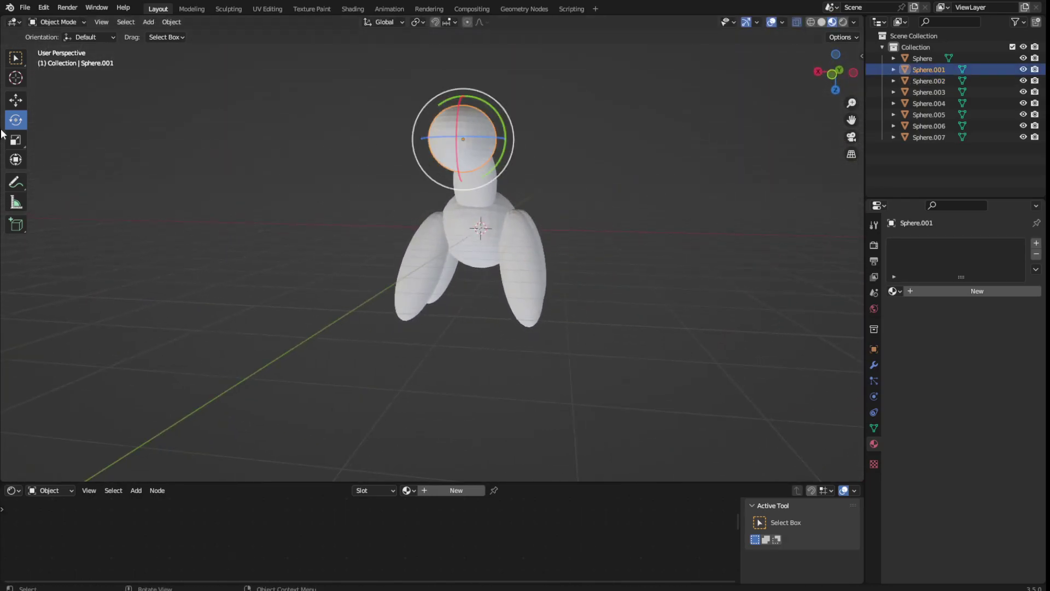
click(17, 140)
mouse_move(415, 137)
mouse_down()
mouse_move(388, 133)
mouse_move(421, 141)
mouse_move(410, 140)
mouse_up()
key(ctrl+z)
middle_drag(687, 143, 595, 164)
click(499, 155)
mouse_move(435, 191)
middle_down()
mouse_move(438, 166)
mouse_move(419, 181)
middle_up()
click(419, 182)
drag(455, 180, 443, 176)
Nudge the head slightly left along X
middle_drag(485, 134, 362, 134)
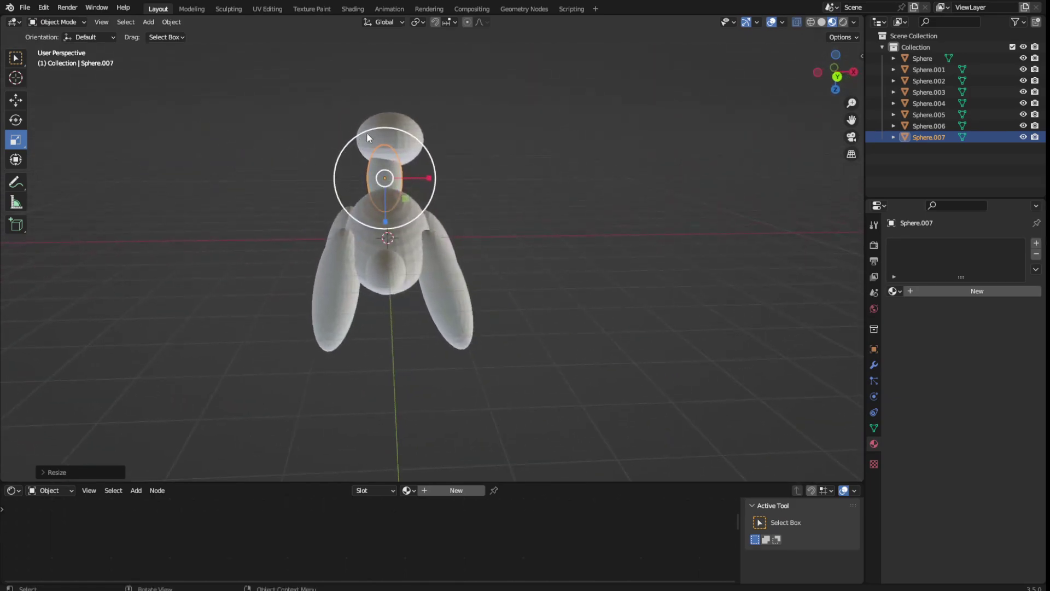
click(364, 138)
click(15, 101)
drag(437, 139, 431, 140)
Deselect the head, straighten the view and save the file
click(468, 124)
middle_drag(469, 127, 616, 168)
key(ctrl+z)
key(ctrl+s)
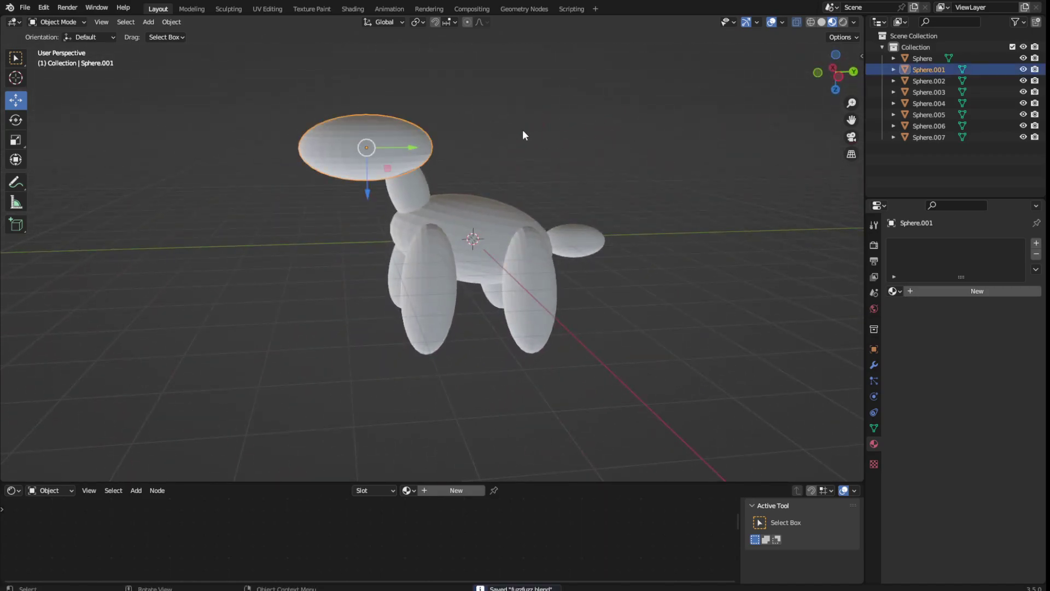
Duplicate the head sphere and place the copy above the head
key(shift+d)
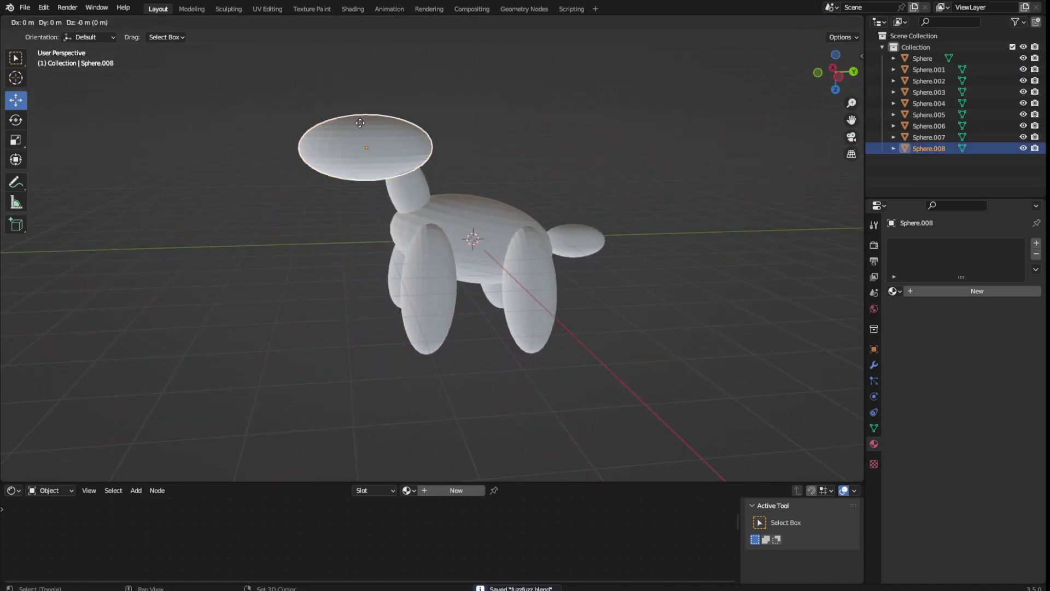
click(395, 93)
middle_drag(271, 101, 408, 133)
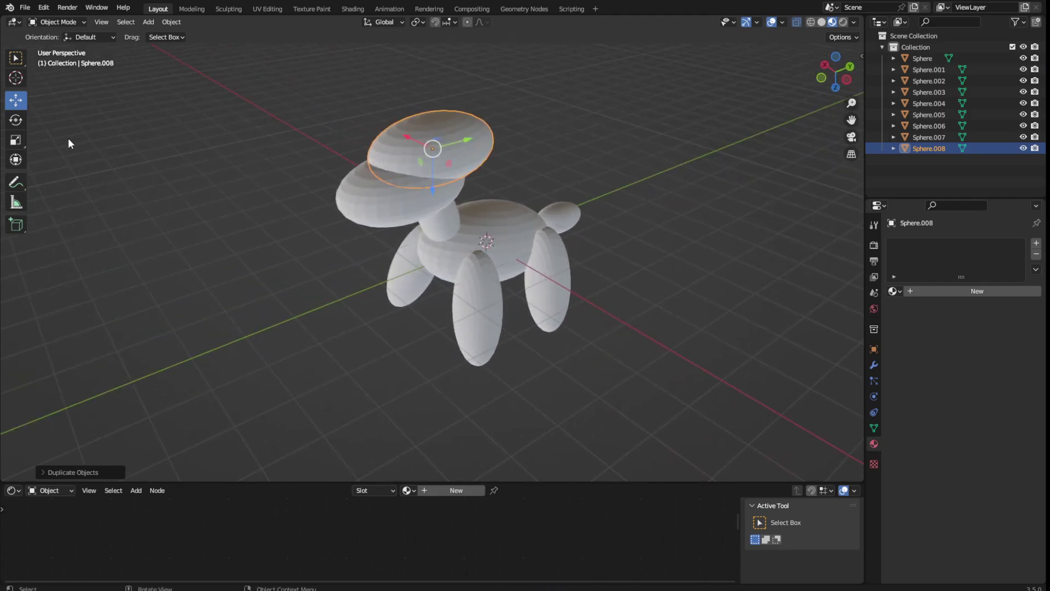
middle_drag(68, 138, 31, 120)
click(60, 191)
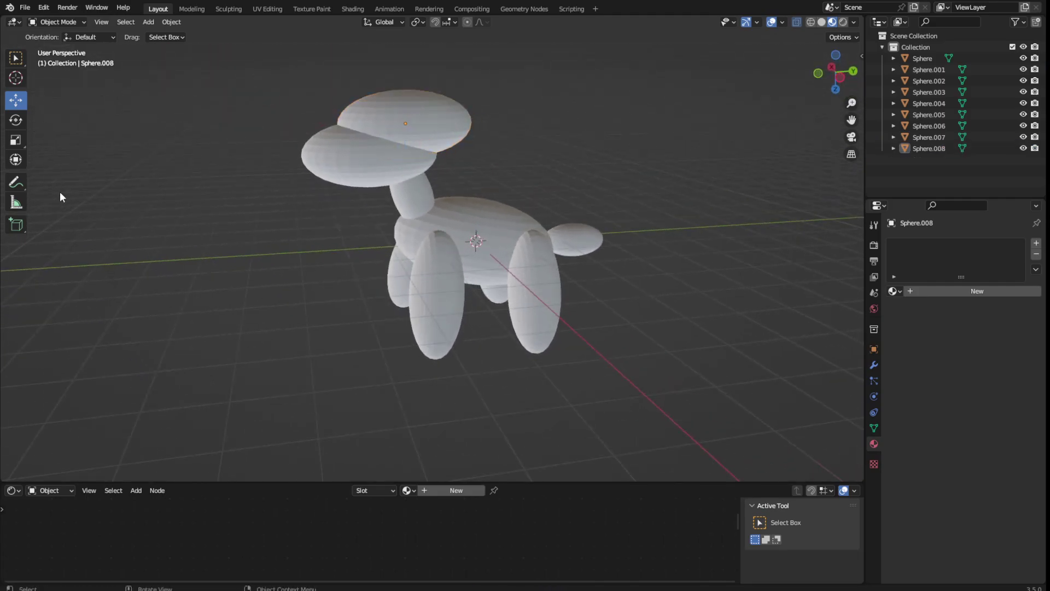
click(388, 107)
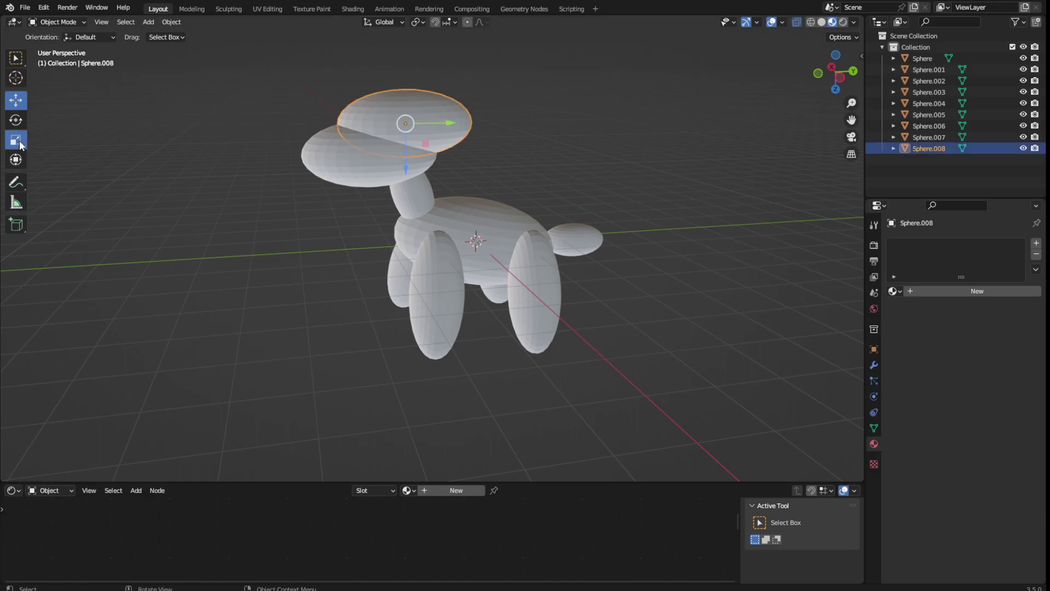
Shrink the copy, squash it along X into a flat ear, and move it over the head
click(16, 140)
middle_drag(241, 207, 485, 200)
drag(517, 185, 497, 180)
drag(425, 174, 430, 175)
drag(421, 172, 391, 162)
click(15, 100)
mouse_move(392, 162)
middle_down()
mouse_move(451, 222)
mouse_move(400, 179)
middle_up()
scroll(400, 179, up, 3)
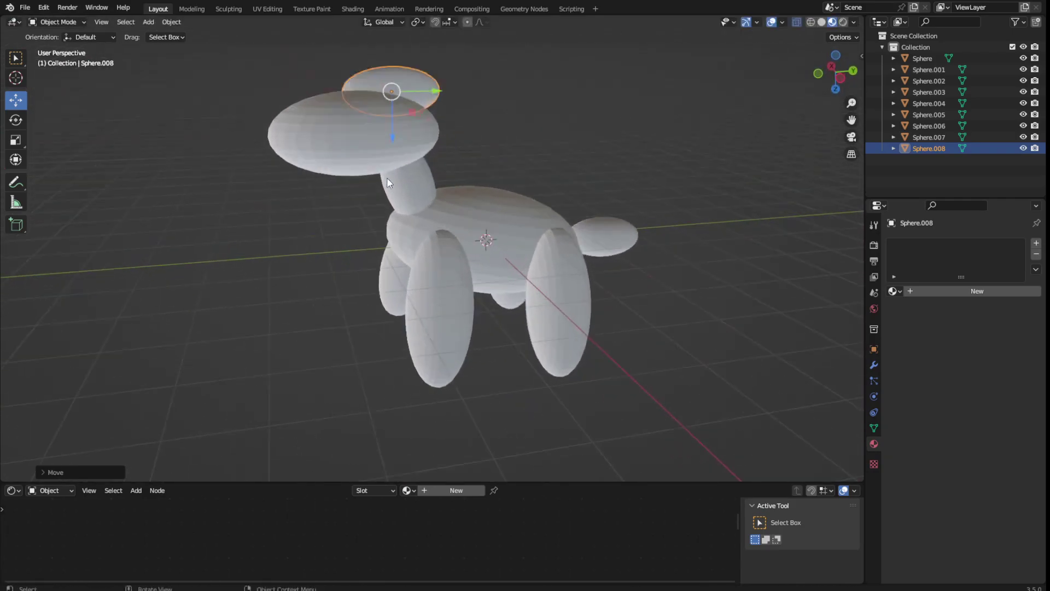
middle_drag(308, 157, 383, 195)
Duplicate the ear and move the second ear along X beside the first
key(shift+d)
right_click(382, 194)
drag(379, 124, 483, 163)
middle_drag(483, 162, 515, 183)
Lower both ears together onto the head and tilt them about X
shift+drag(428, 61, 453, 101)
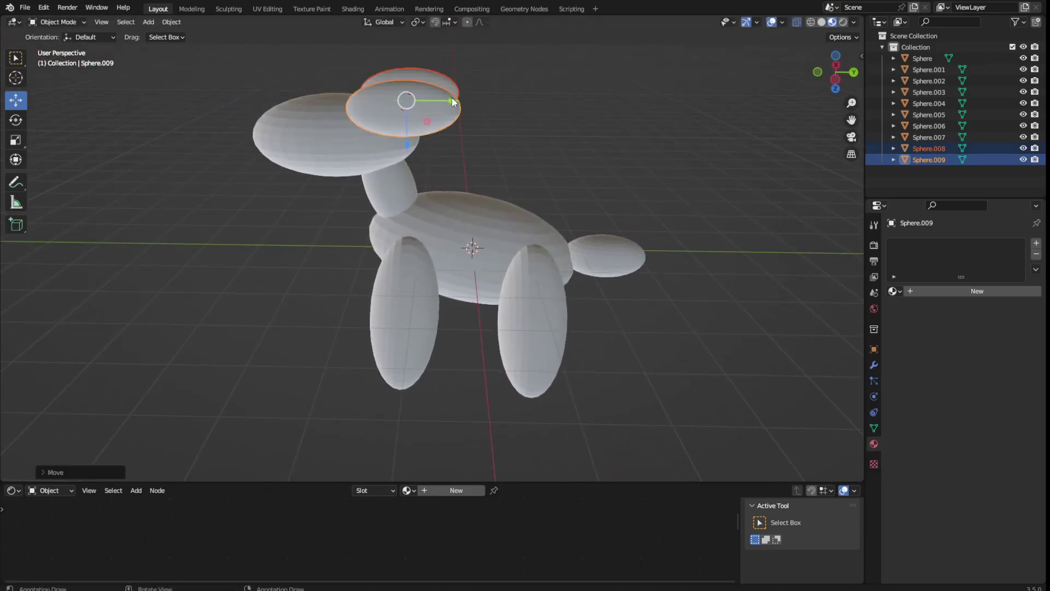
drag(406, 145, 367, 160)
click(15, 122)
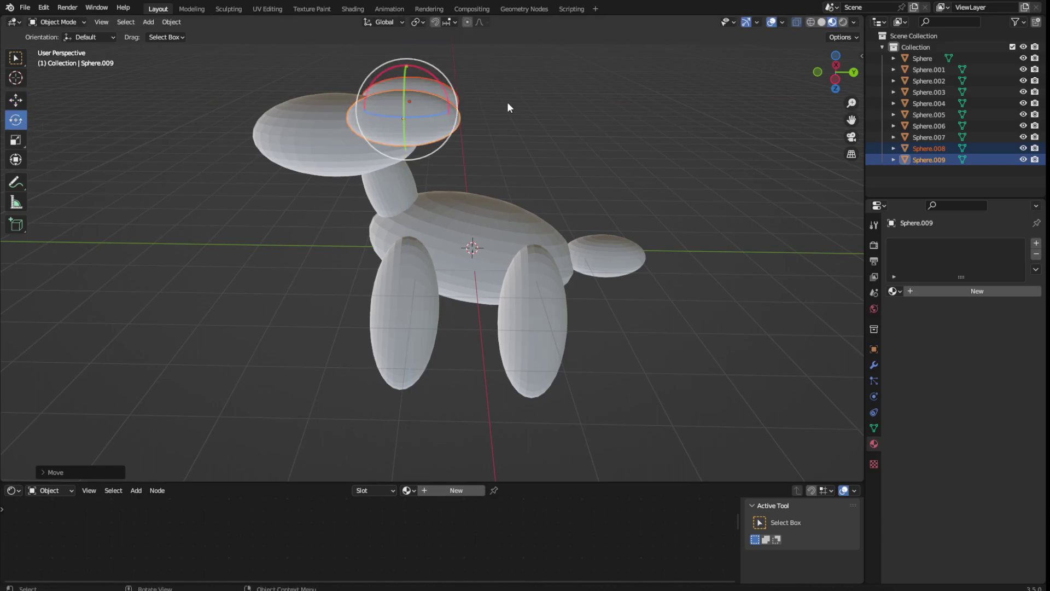
drag(445, 98, 431, 78)
drag(600, 79, 571, 120)
middle_drag(571, 119, 647, 146)
Save the file, view the dog from behind and both sides, then show Add > Mesh
key(ctrl+s)
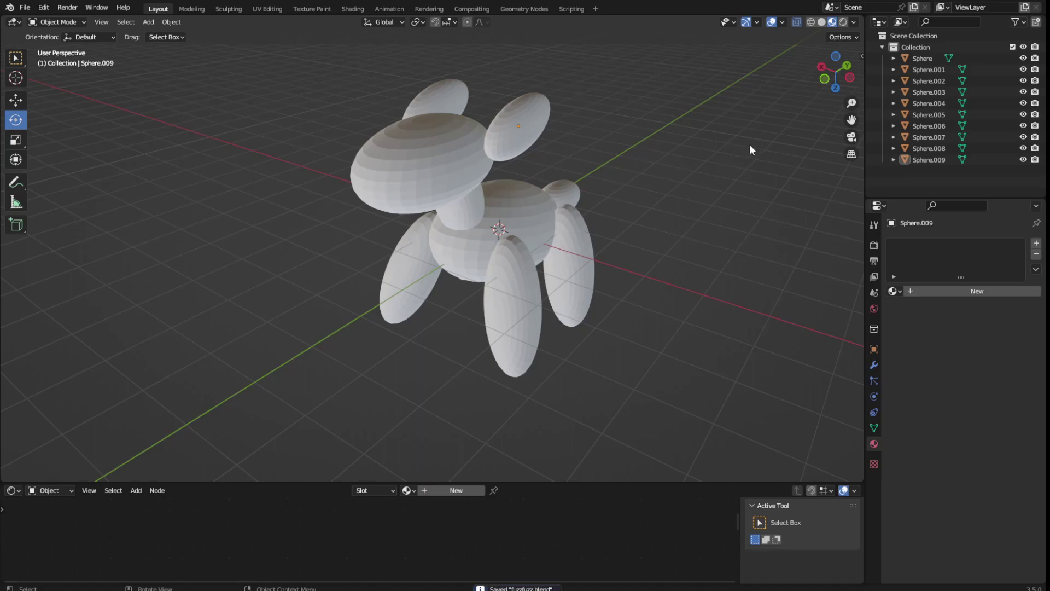
middle_drag(596, 136, 666, 132)
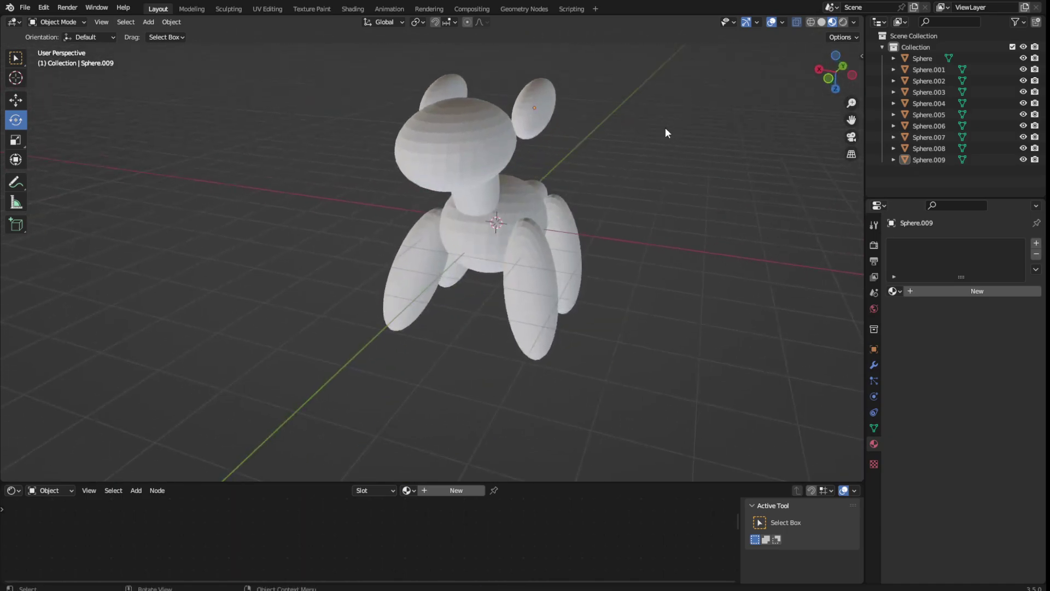
middle_drag(628, 236, 595, 236)
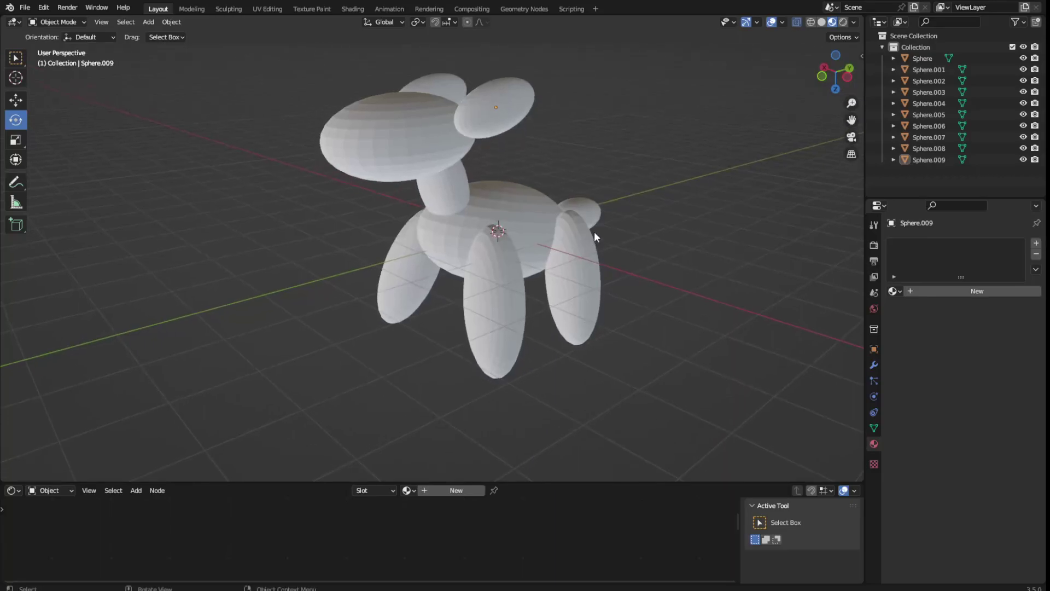
middle_drag(669, 103, 250, 105)
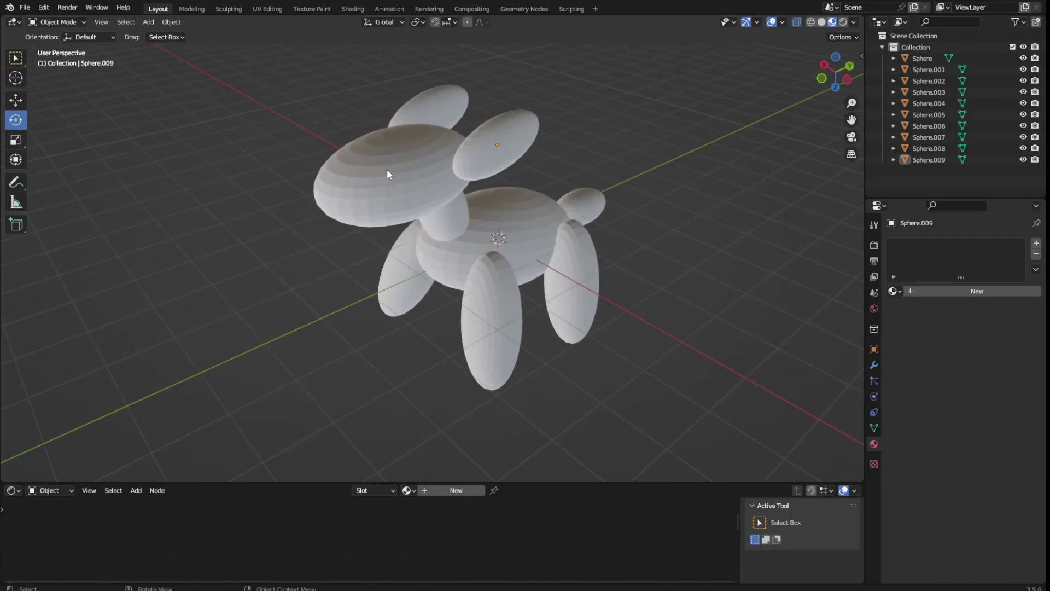
click(147, 23)
mouse_move(157, 49)
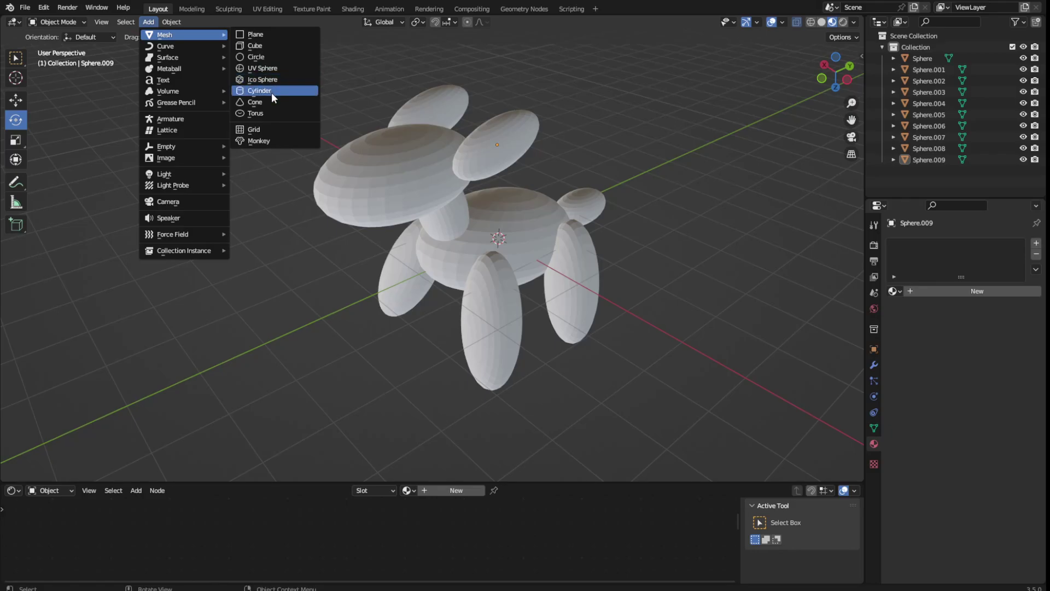
Add a cylinder and move it over to the dog's head
click(272, 91)
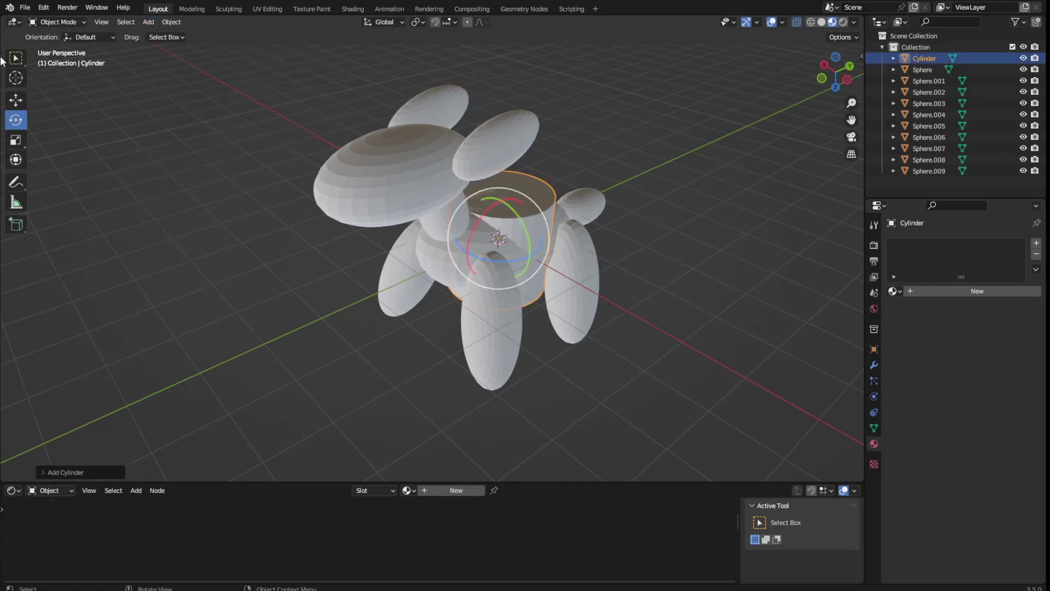
click(15, 99)
drag(526, 246, 374, 116)
Scale the cylinder down uniformly and flatten it along Z into a small drum
click(15, 140)
middle_drag(374, 117, 418, 192)
mouse_move(392, 265)
mouse_down()
mouse_move(410, 242)
mouse_move(404, 250)
mouse_up()
scroll(425, 283, up, 2)
middle_drag(425, 284, 425, 263)
scroll(424, 264, down, 2)
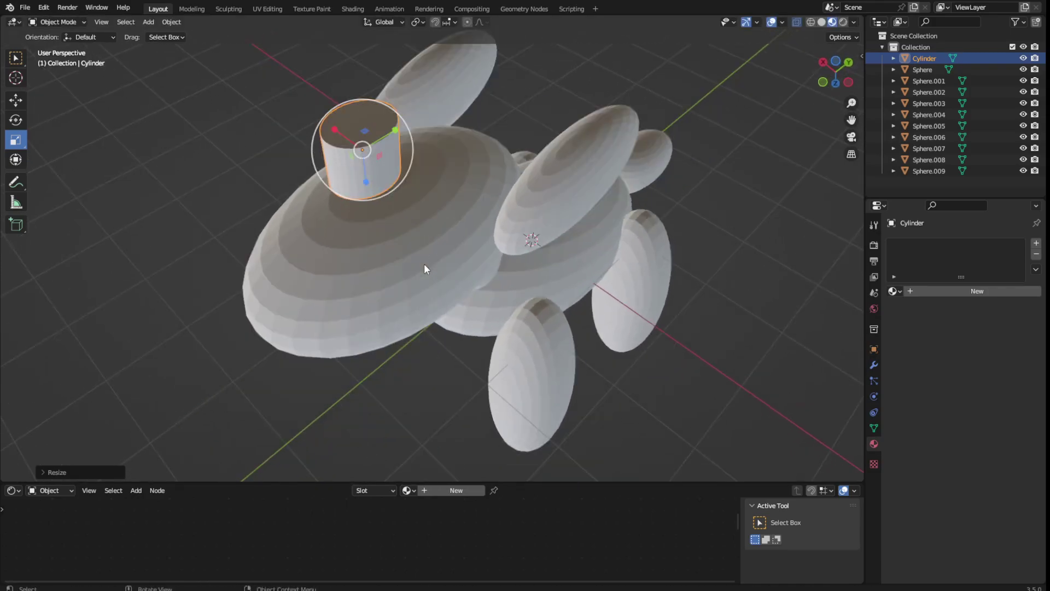
key(s)
drag(390, 162, 361, 167)
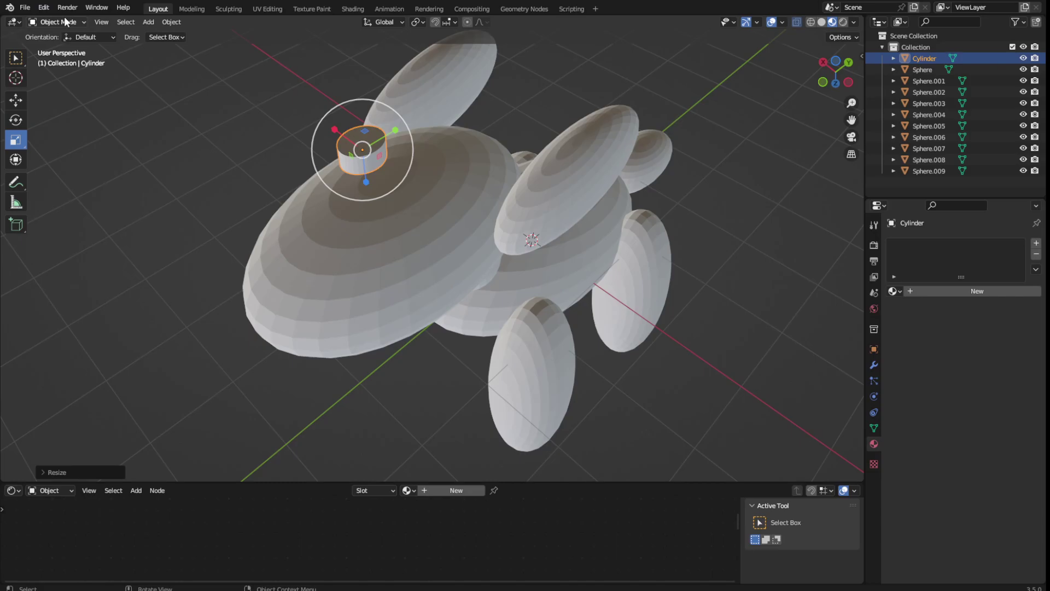
right_click(391, 129)
In Edit Mode, bevel the cylinder's selected edges
click(71, 22)
click(69, 48)
right_click(345, 176)
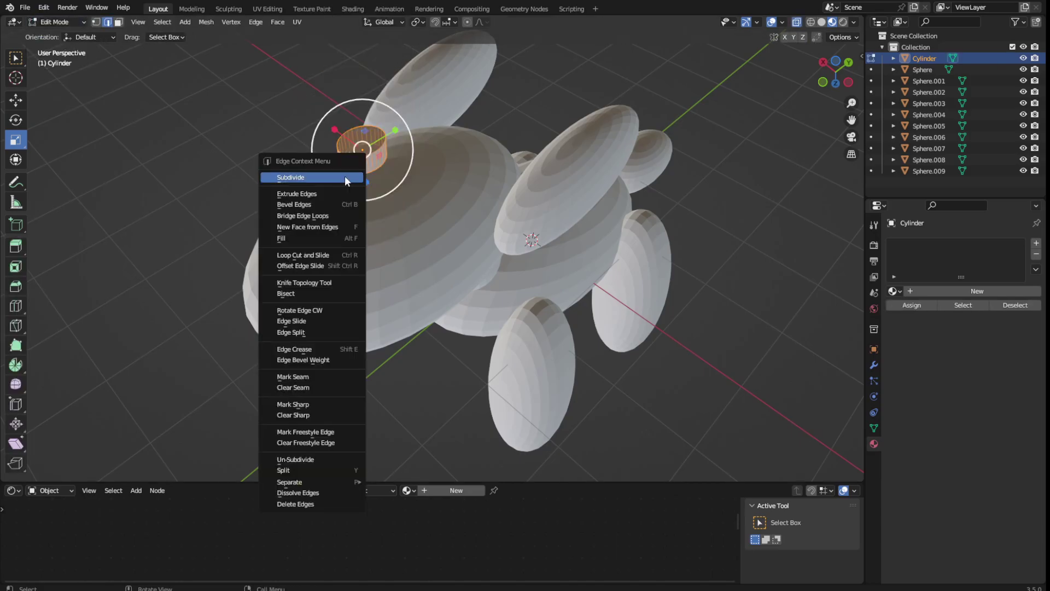
click(310, 209)
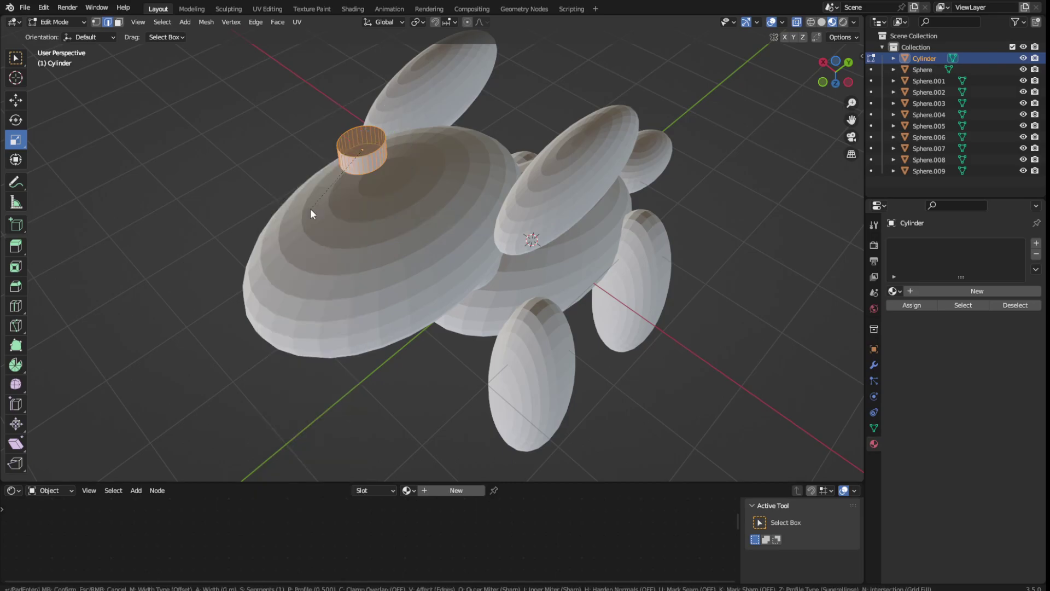
click(360, 173)
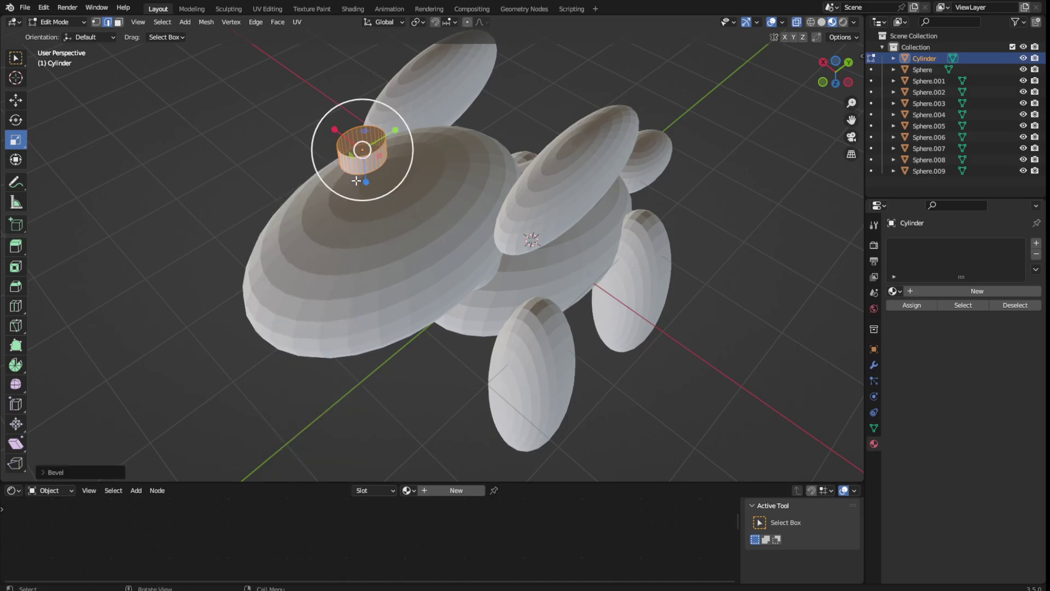
Return to Edit Mode, try a second edge bevel, then cancel it
key(Tab)
right_click(362, 159)
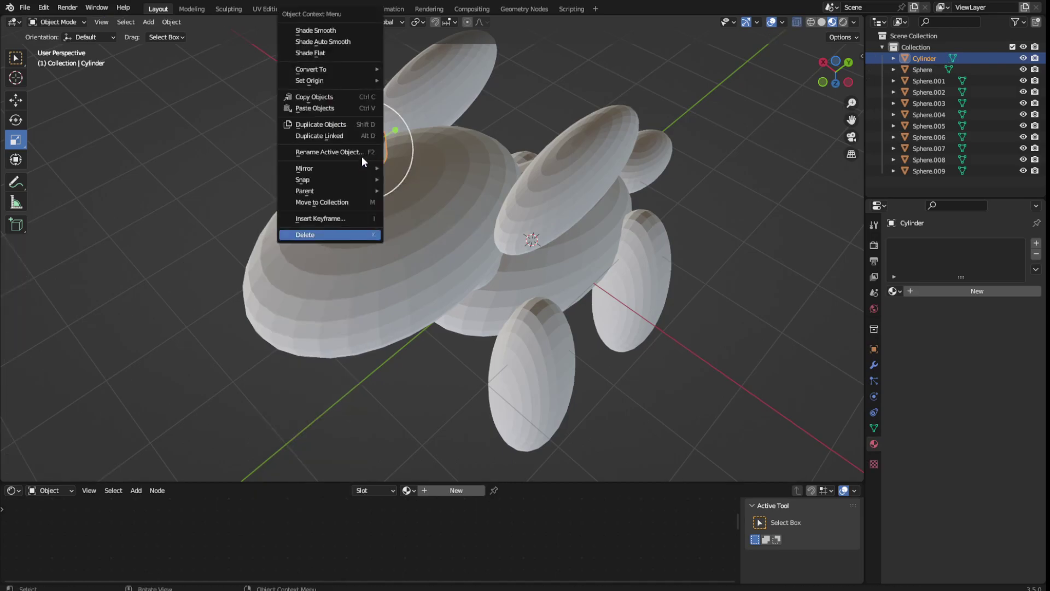
click(51, 24)
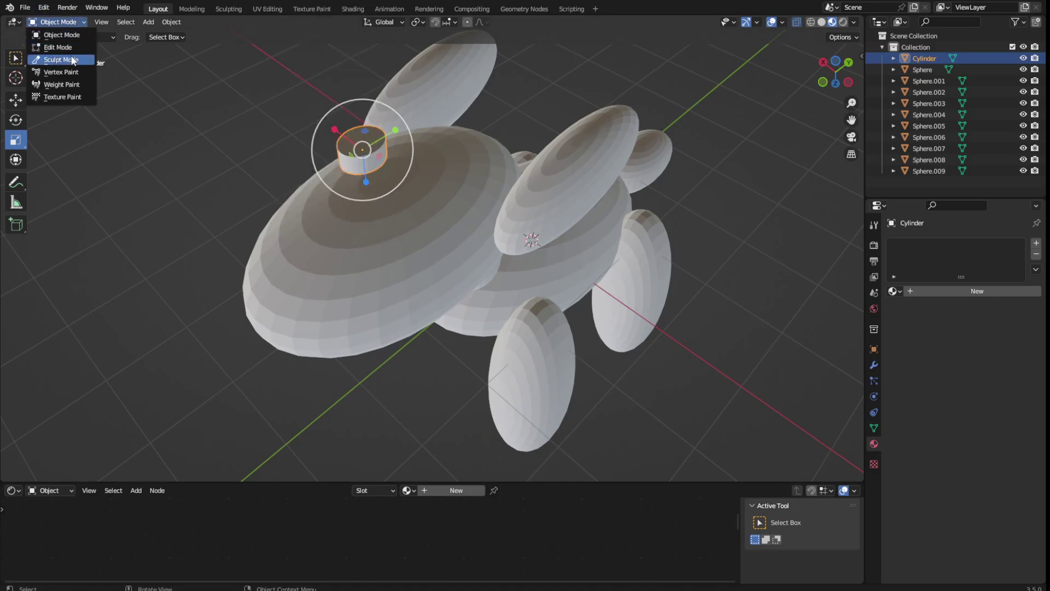
click(52, 47)
right_click(371, 144)
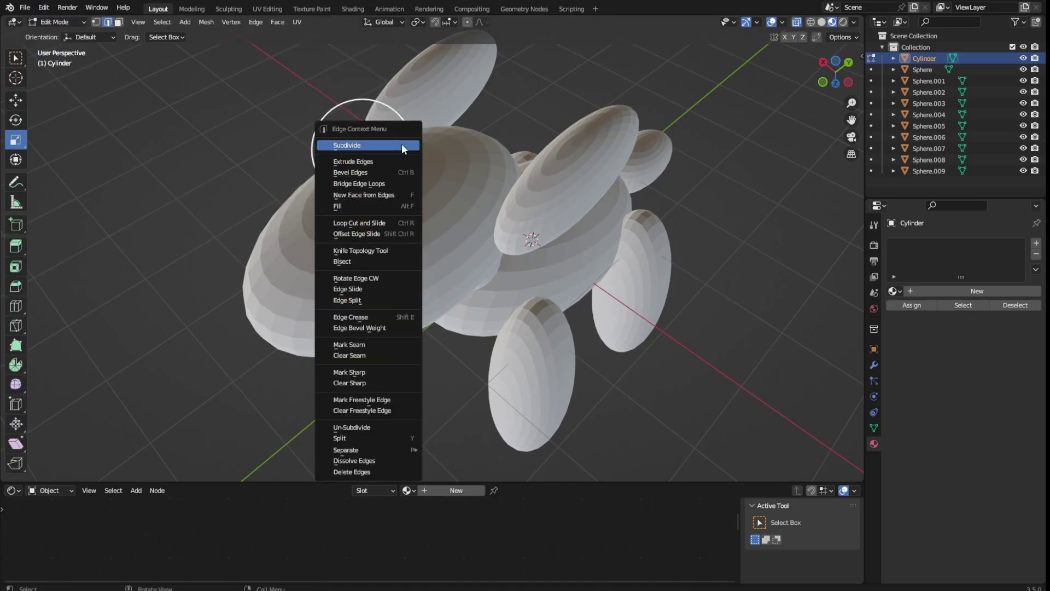
click(369, 181)
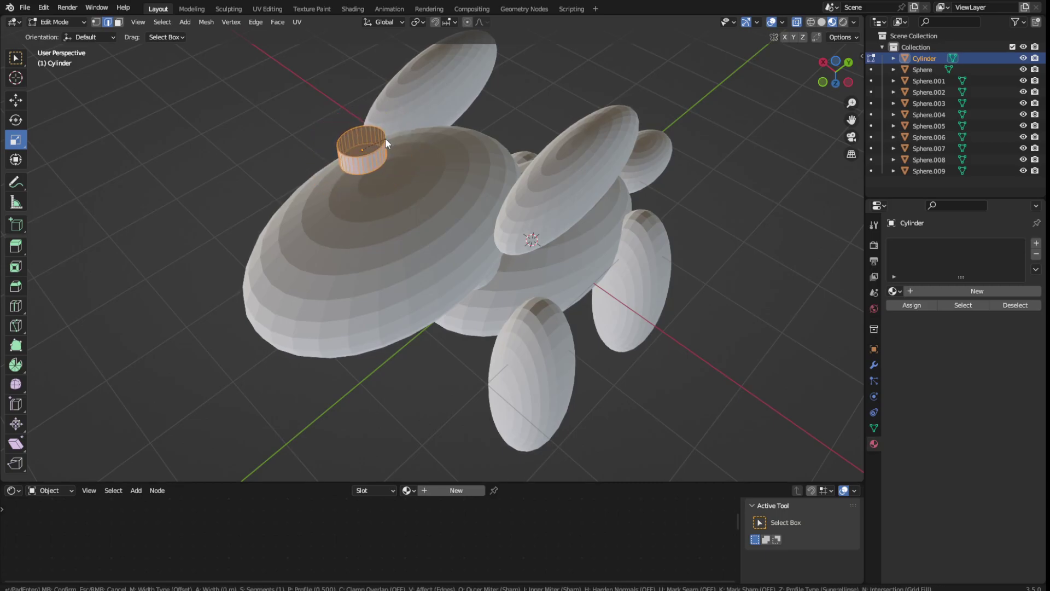
right_click(388, 136)
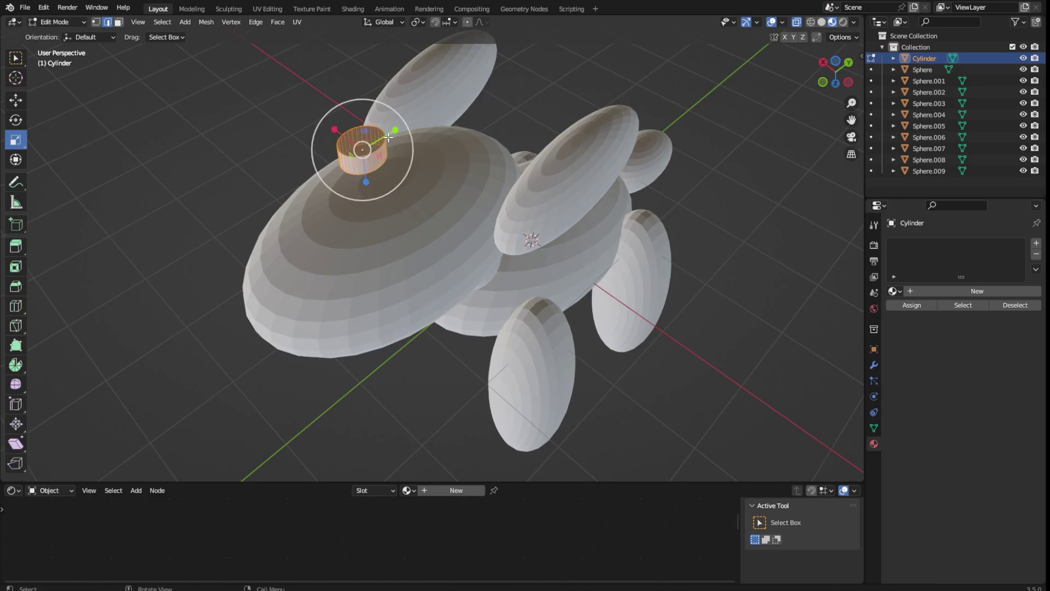
click(281, 143)
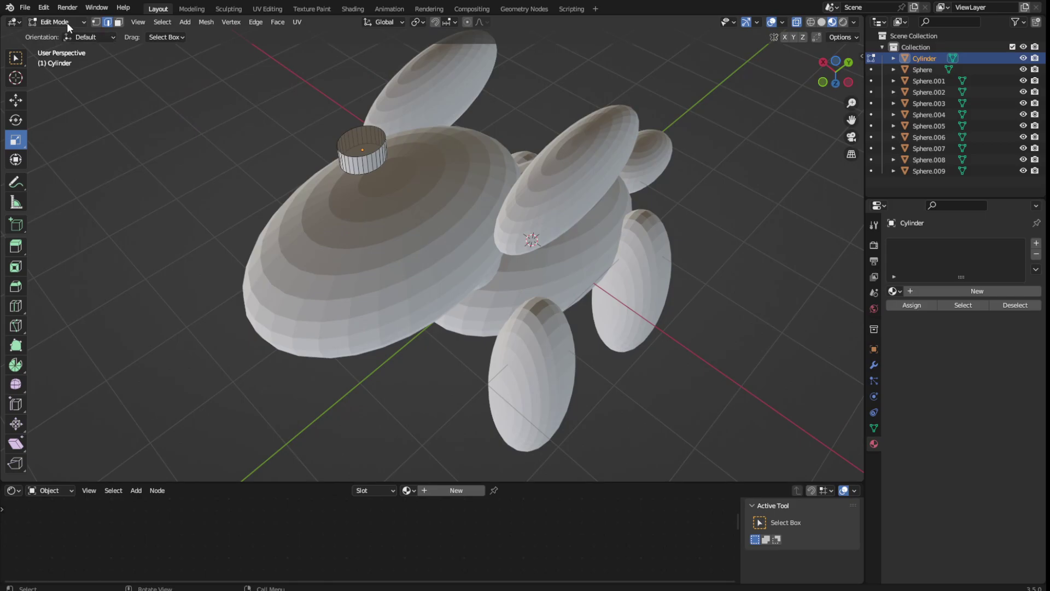
Select the cylinder's top face and geometry in Edit Mode, then clear the selection
click(71, 20)
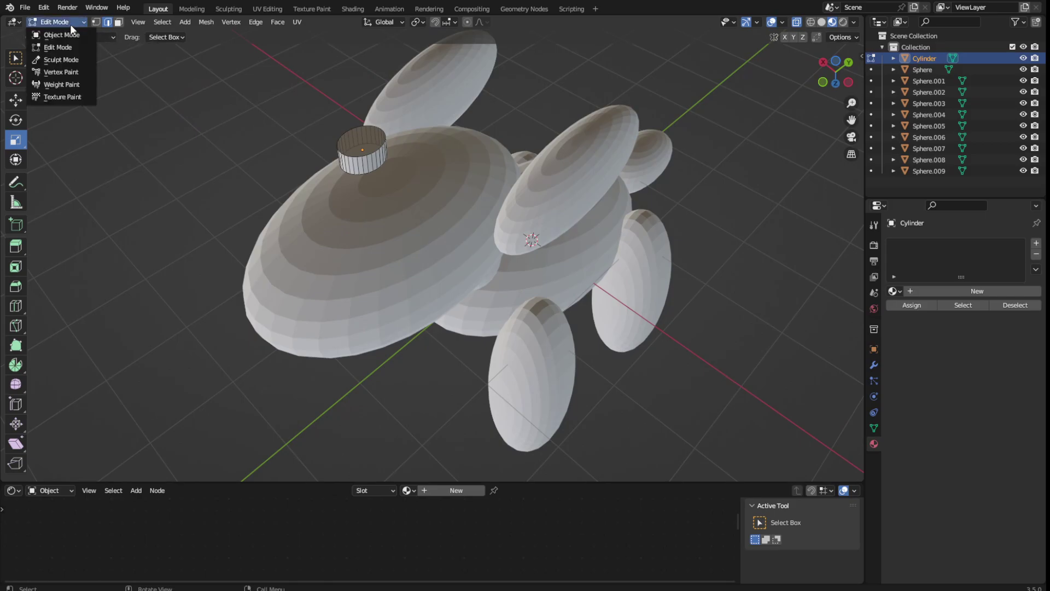
scroll(328, 166, up, 3)
mouse_move(306, 122)
middle_down()
mouse_move(329, 143)
mouse_move(309, 117)
middle_up()
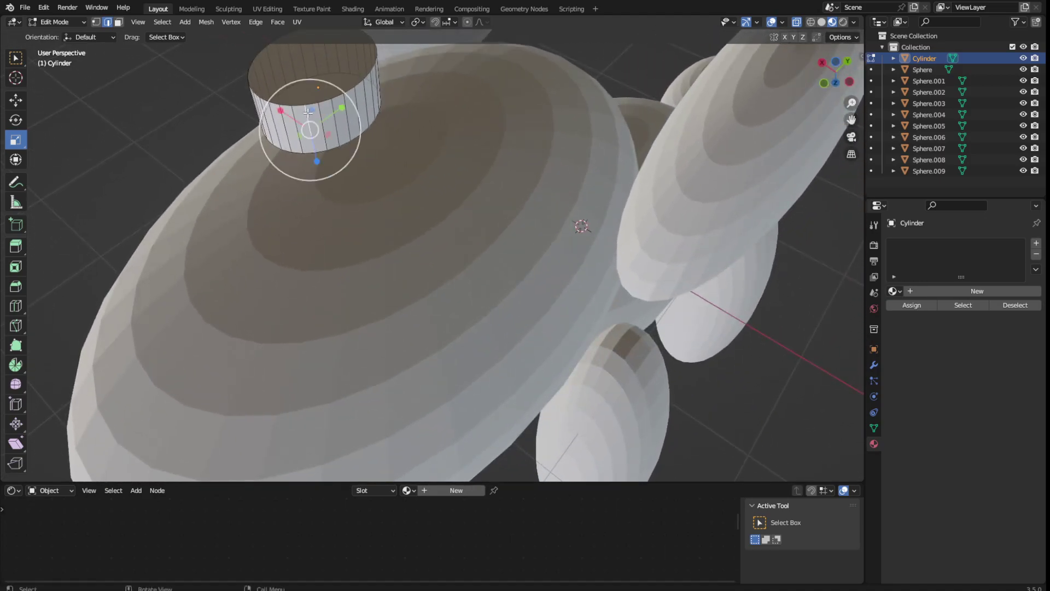
scroll(301, 117, down, 4)
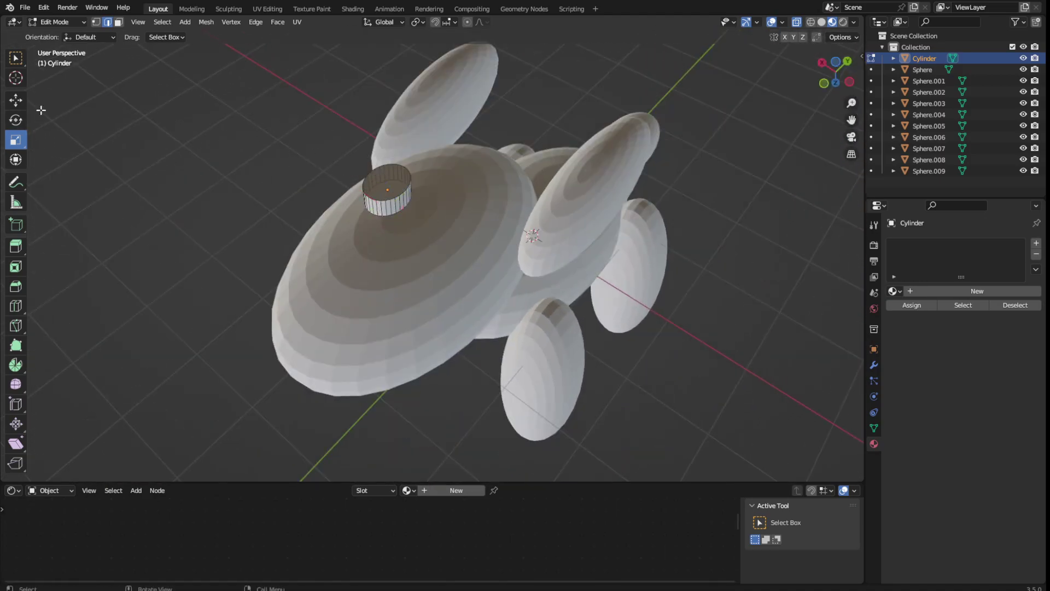
click(387, 181)
click(245, 151)
click(402, 195)
click(273, 161)
Switch back to Object Mode and squash the cylinder along its height
click(61, 24)
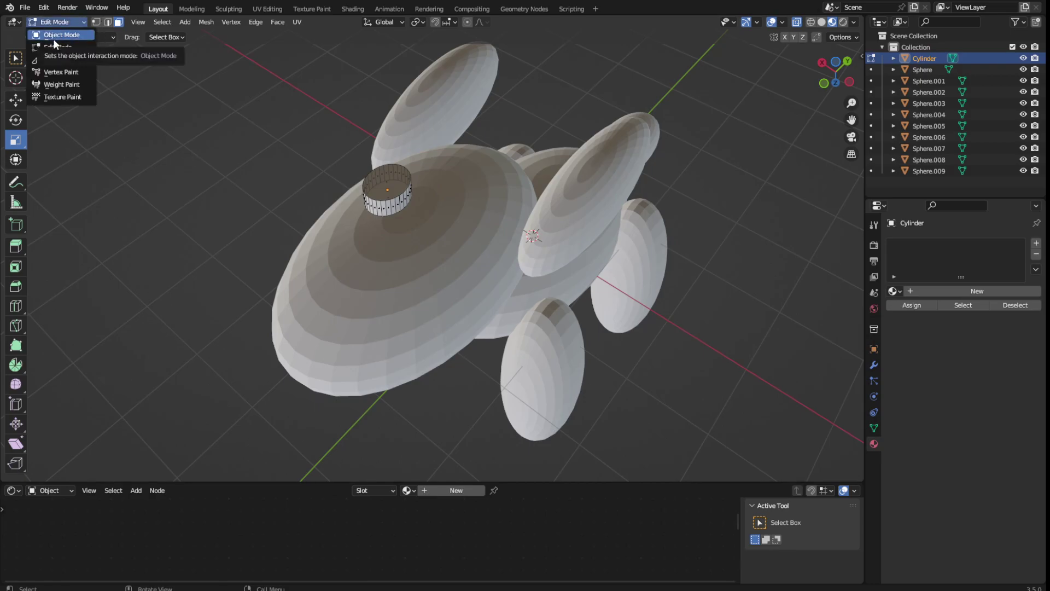
click(52, 38)
drag(388, 215, 379, 203)
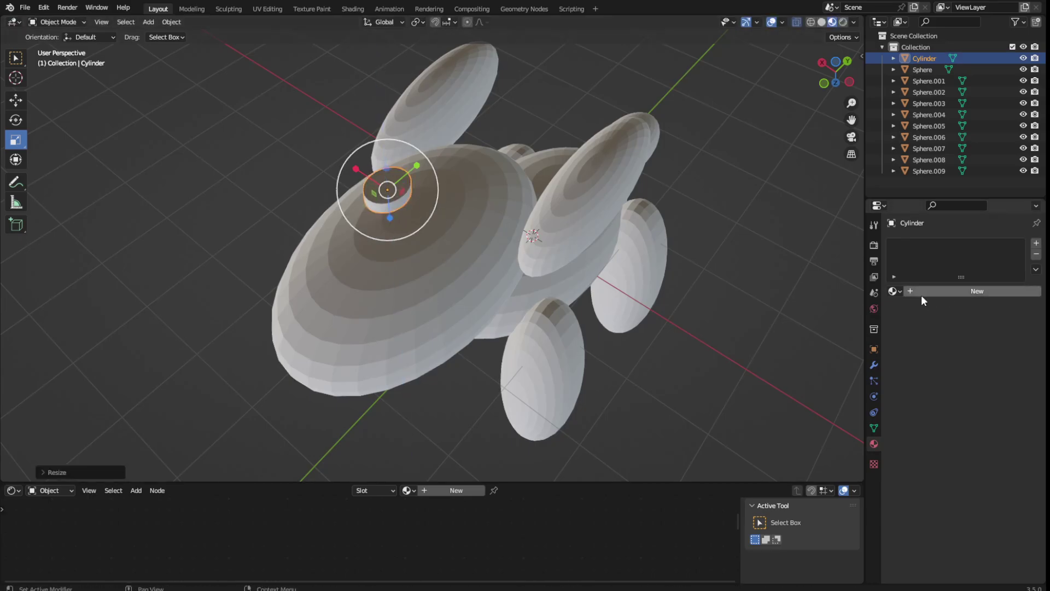
Add a Bevel modifier to the cylinder with Amount 0.48 m
click(874, 308)
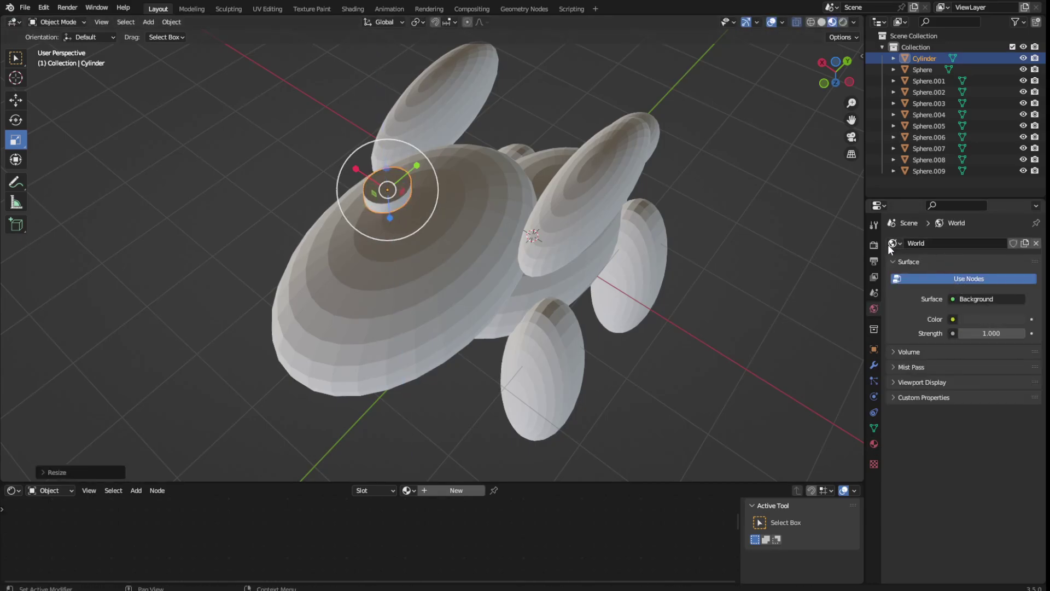
click(874, 349)
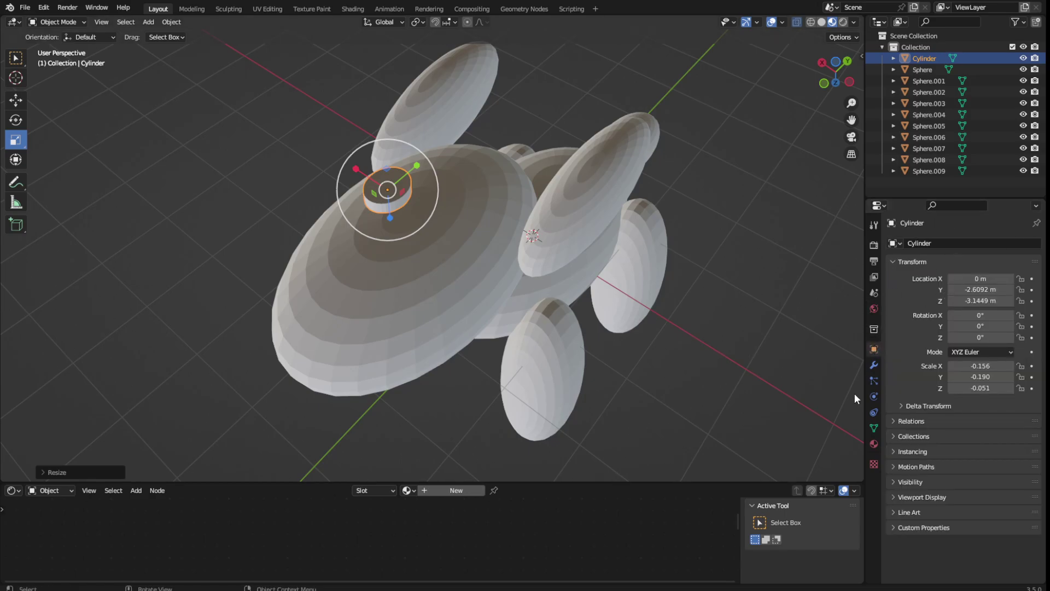
click(874, 364)
click(929, 243)
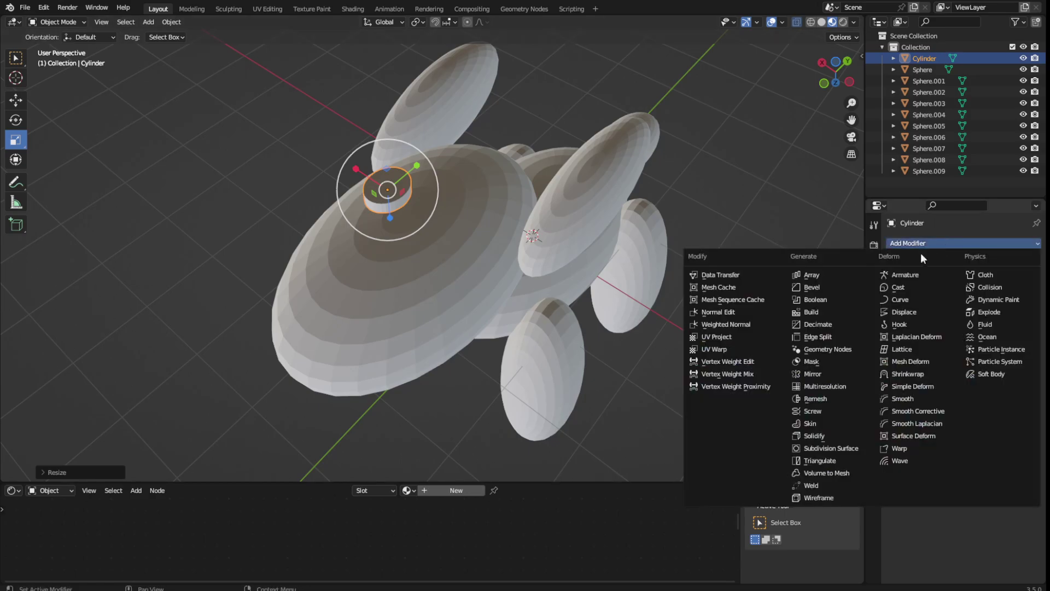
click(818, 288)
drag(974, 329, 1012, 328)
Deselect the cylinder and save the file via File > Save
scroll(444, 276, up, 2)
middle_drag(446, 277, 518, 276)
click(125, 198)
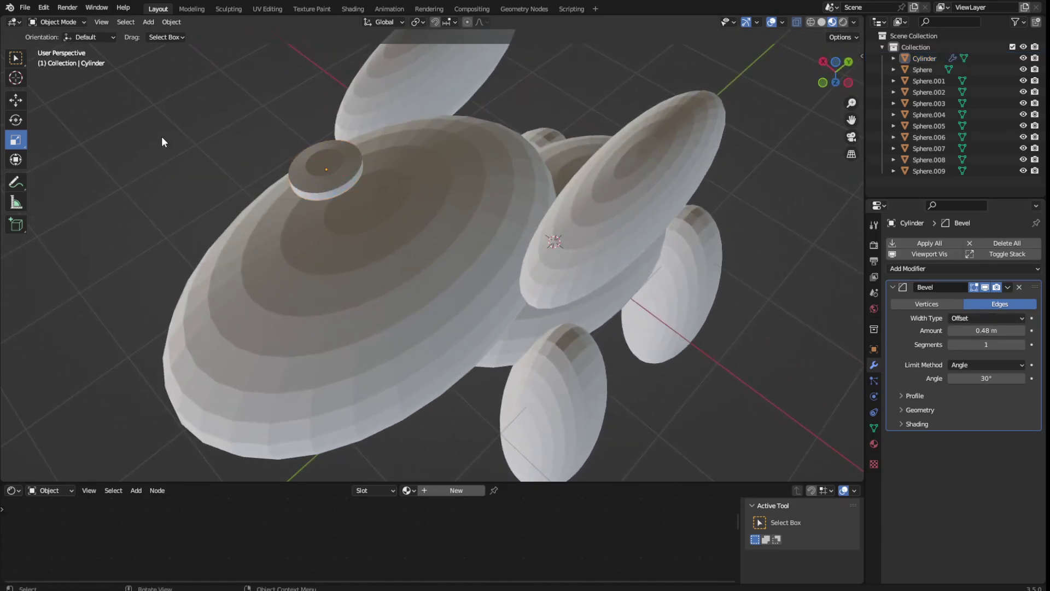
click(24, 7)
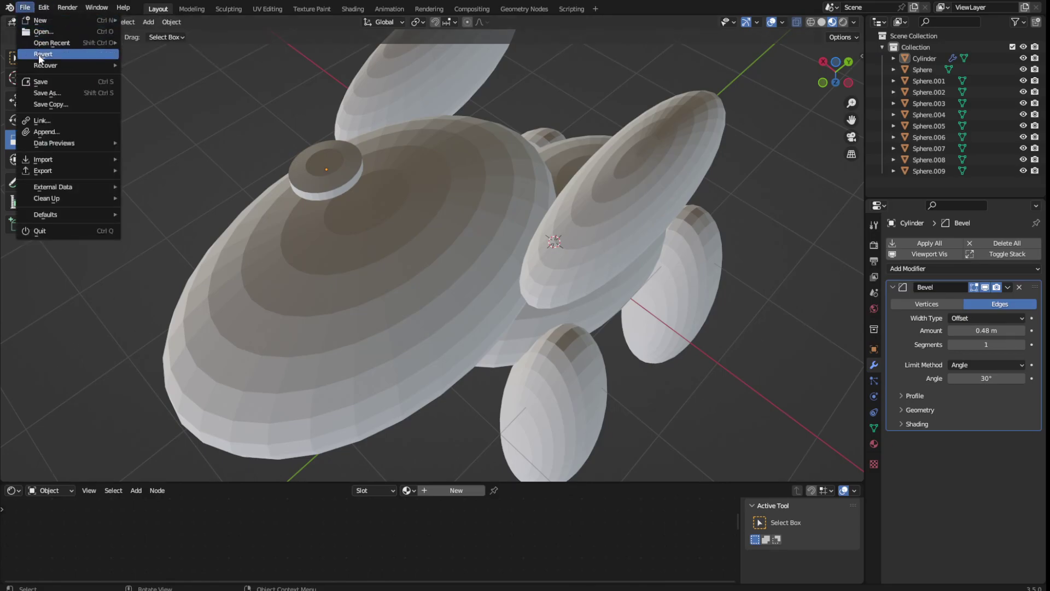
click(48, 82)
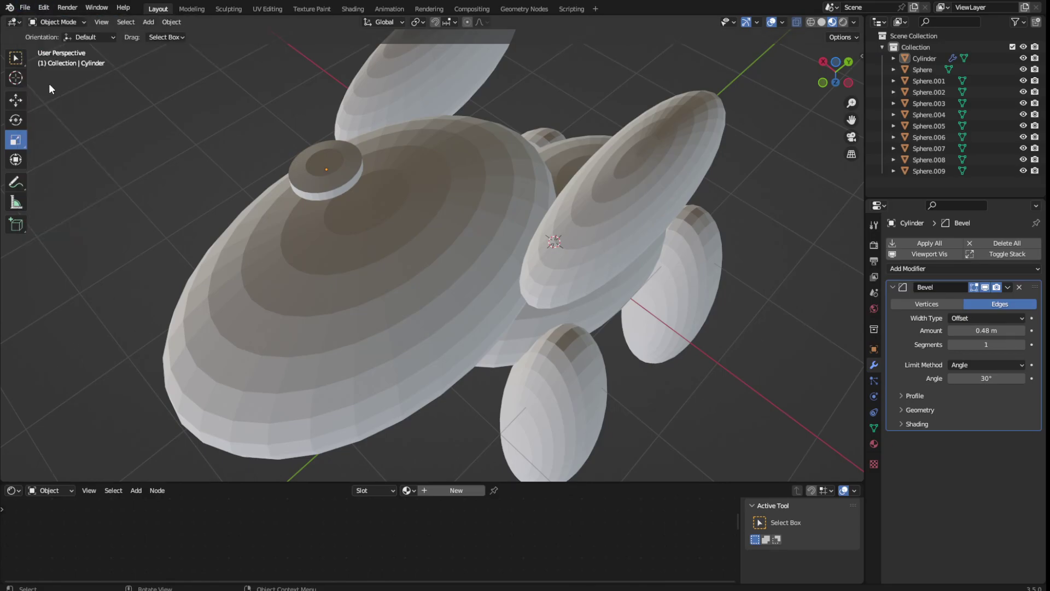
Slide the disc left along X across the top of the head
click(339, 177)
middle_drag(340, 176, 383, 188)
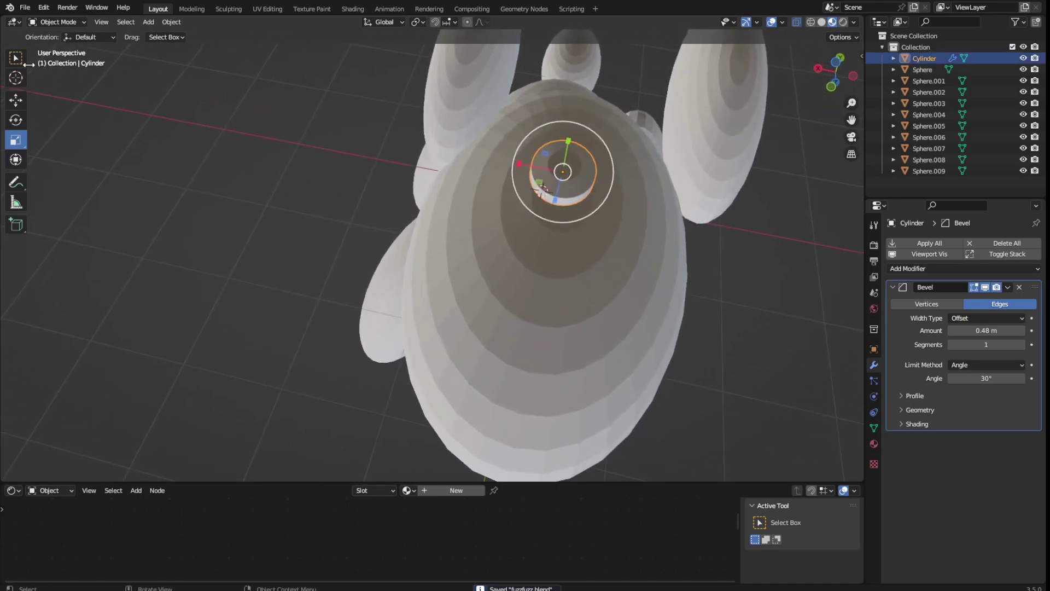
click(16, 100)
drag(514, 150, 486, 180)
Nudge the disc along Y and give it a new near-black material
drag(511, 117, 503, 142)
middle_drag(560, 222, 437, 202)
right_click(373, 93)
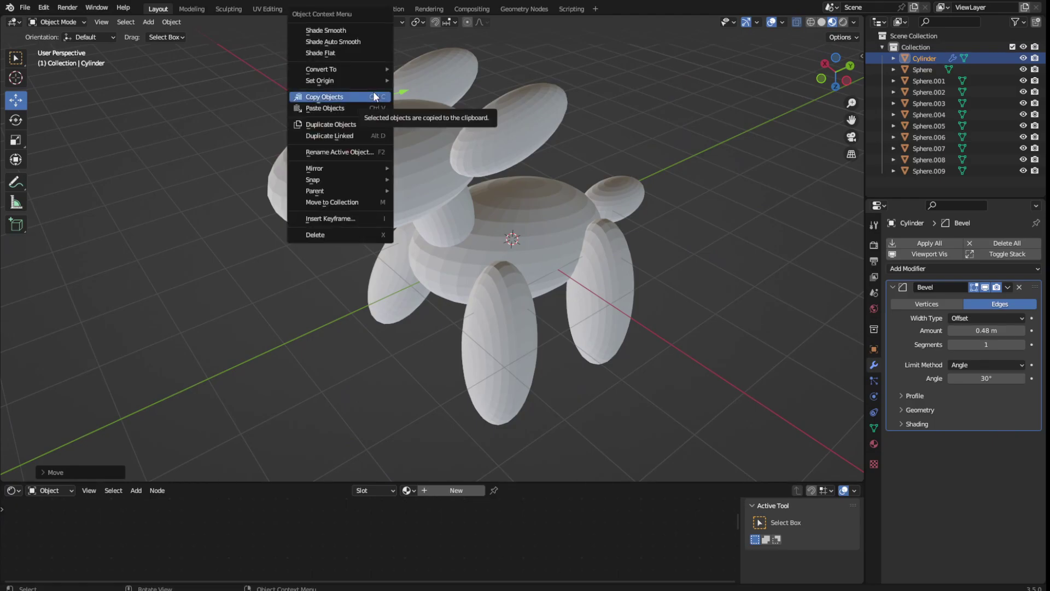
click(448, 490)
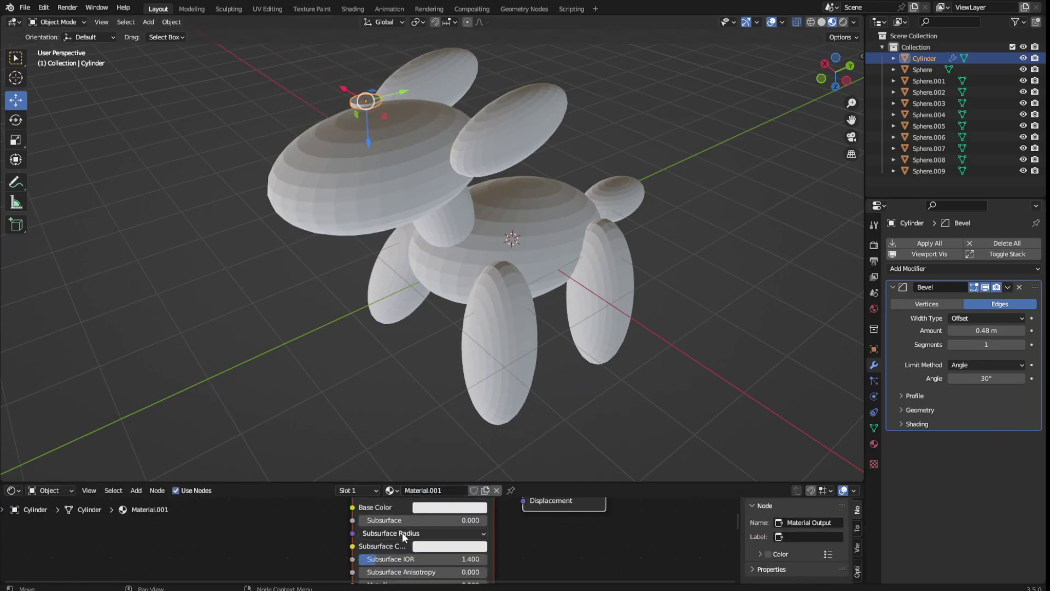
click(424, 508)
click(513, 407)
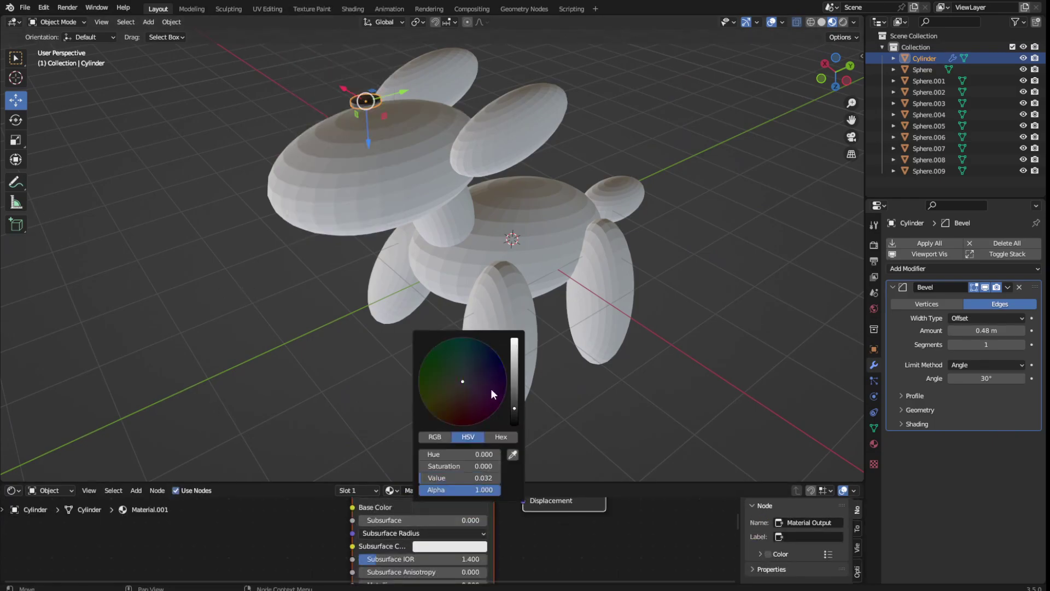
click(207, 176)
Duplicate the black disc and shift the copy 0.99 m along X as a second eye
middle_drag(207, 176, 263, 167)
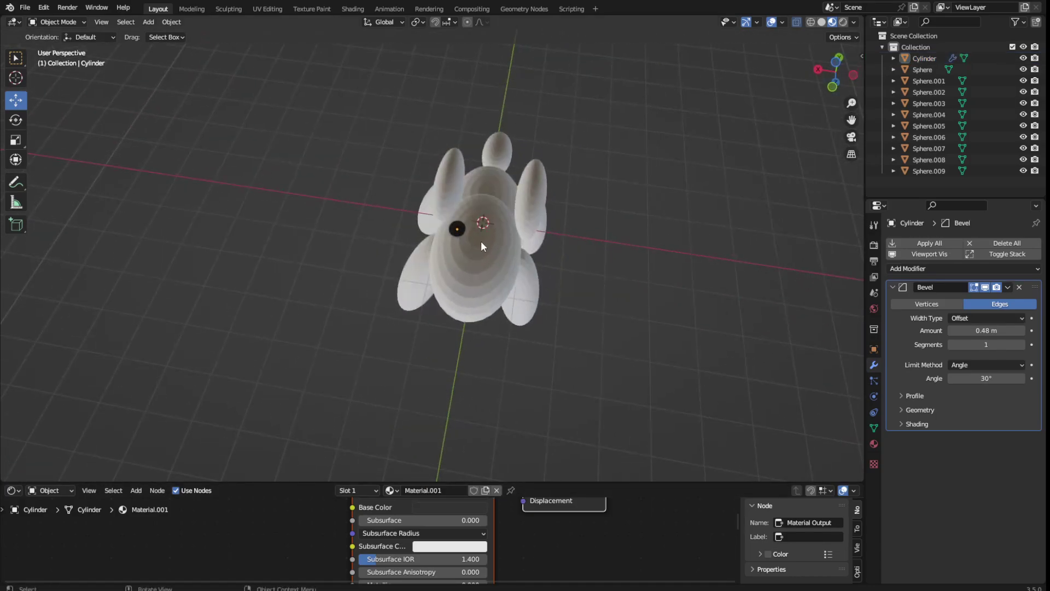
click(458, 227)
key(shift+d)
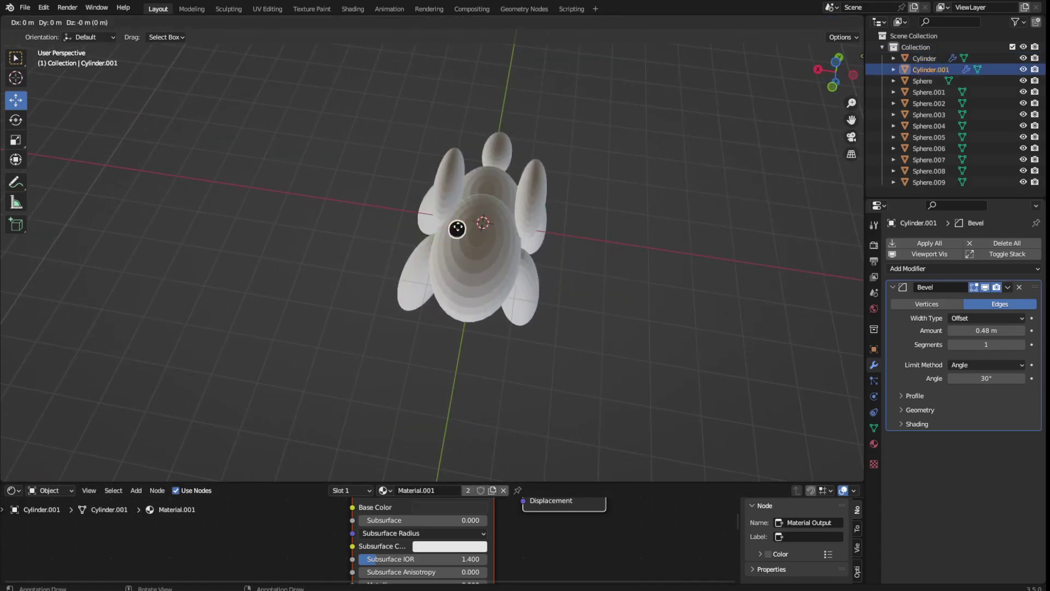
right_click(457, 227)
drag(411, 223, 456, 235)
Orbit to a front view of the whole dog and save the file
middle_drag(647, 258, 580, 171)
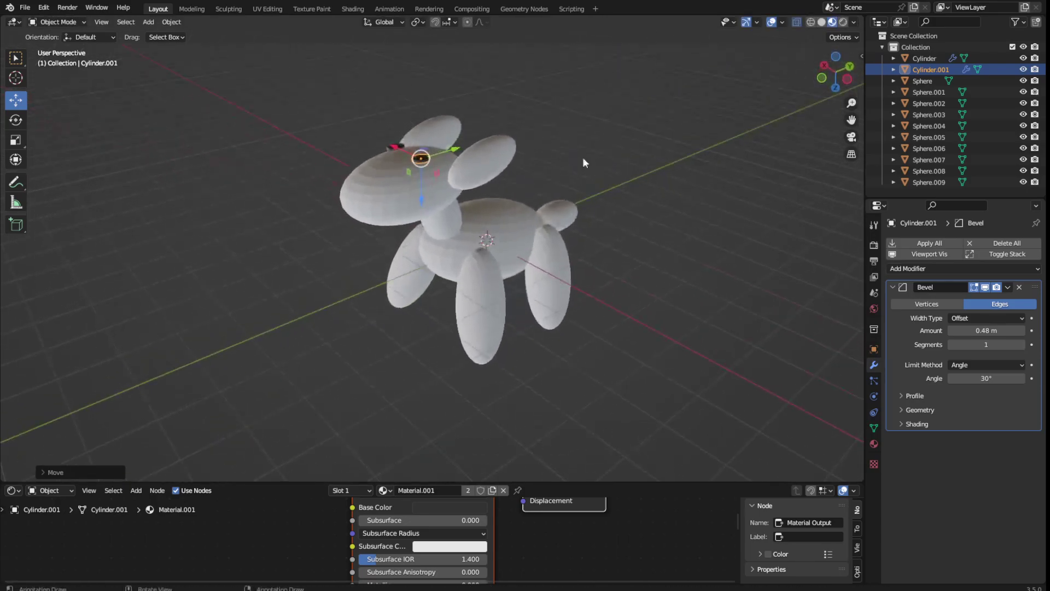
click(616, 204)
middle_drag(617, 207, 677, 224)
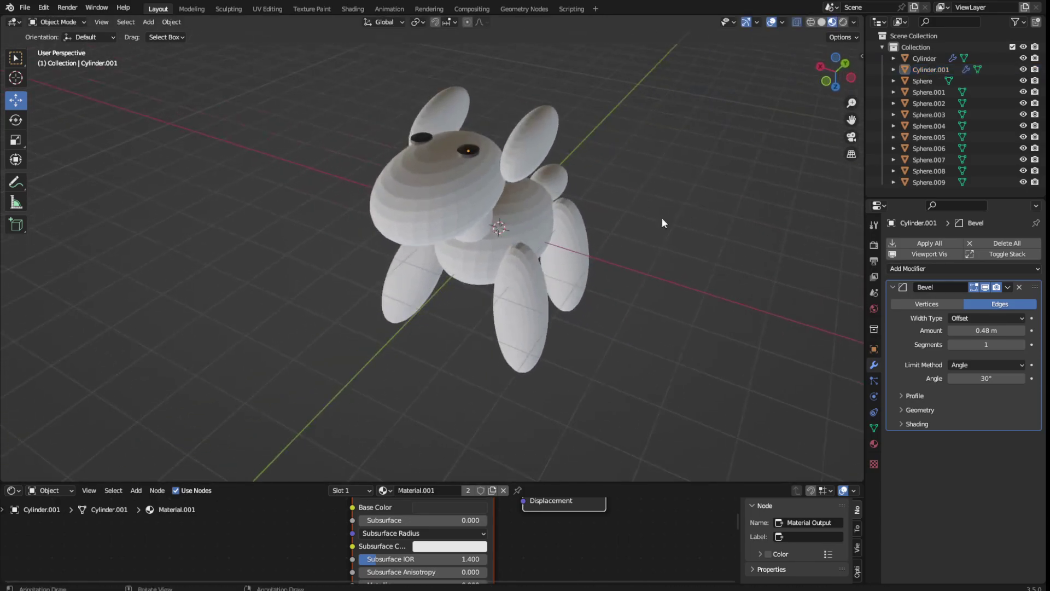
middle_drag(559, 191, 679, 136)
scroll(691, 144, up, 3)
scroll(679, 137, down, 5)
middle_drag(634, 226, 684, 218)
key(ctrl+s)
Tilt the right and left eye discs to follow the head, Cylinder about -15.93°
click(554, 146)
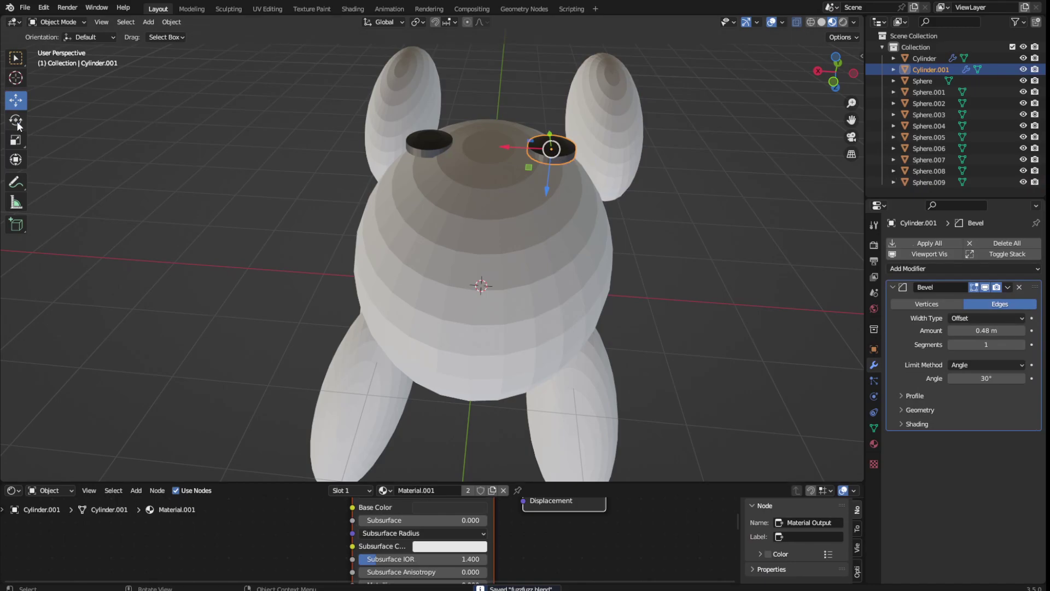
click(16, 121)
drag(573, 113, 583, 124)
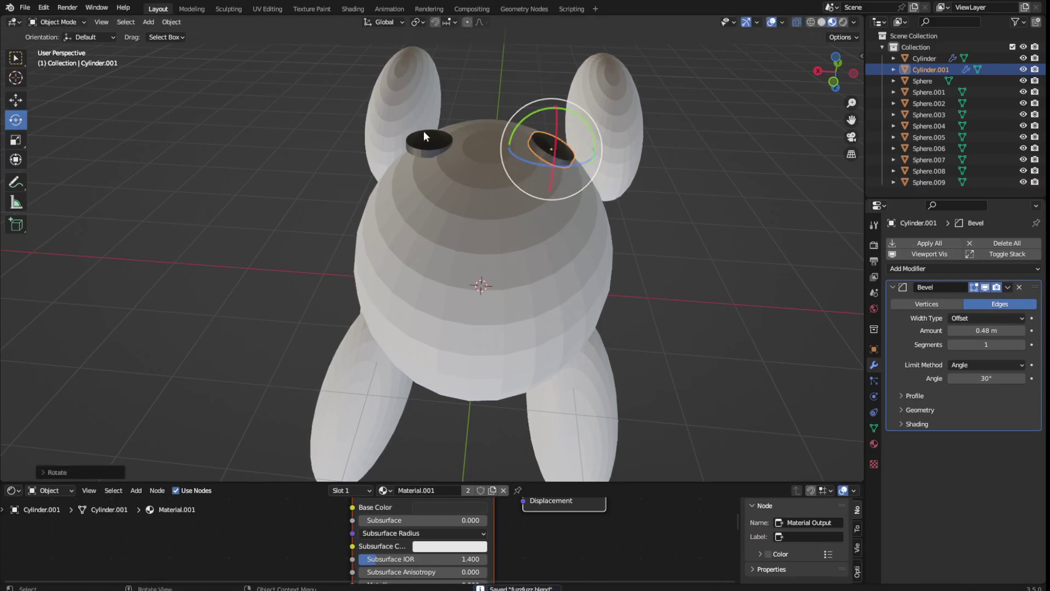
click(425, 136)
drag(437, 137, 457, 110)
Select both eyes and stretch them together along Y
click(648, 123)
middle_drag(647, 123, 556, 154)
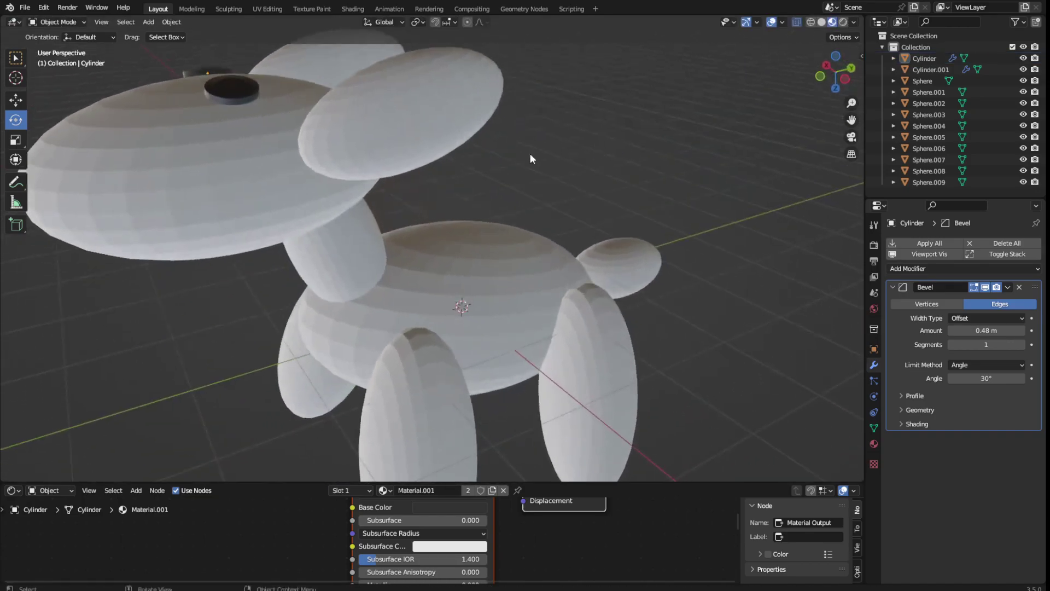
scroll(415, 141, down, 2)
click(279, 125)
middle_drag(175, 97, 243, 127)
shift+click(275, 142)
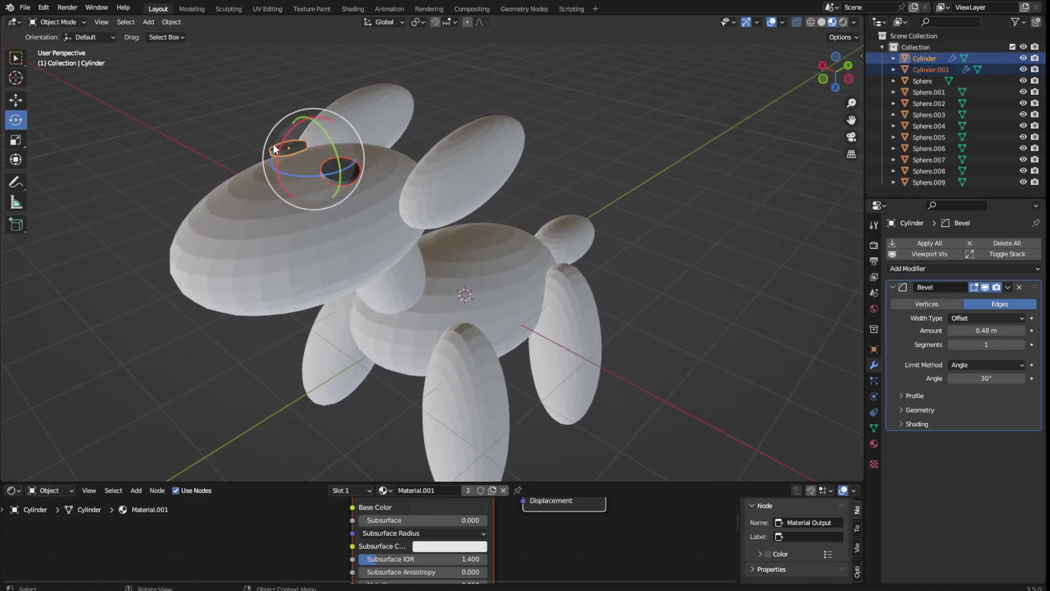
click(15, 140)
drag(347, 143, 383, 131)
Rotate both eyes about -34 degrees
middle_drag(383, 131, 412, 95)
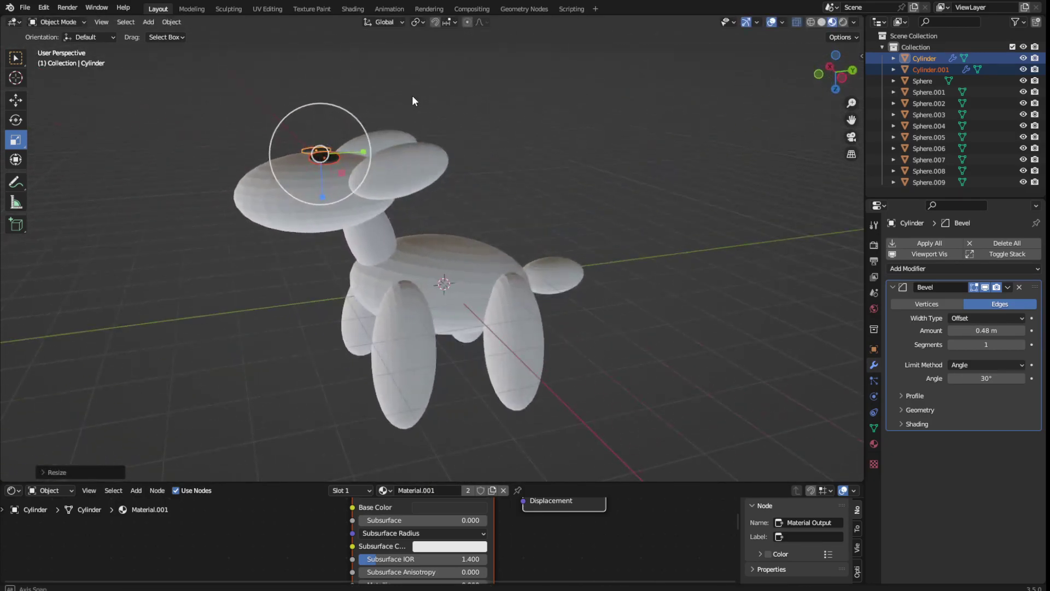
click(18, 112)
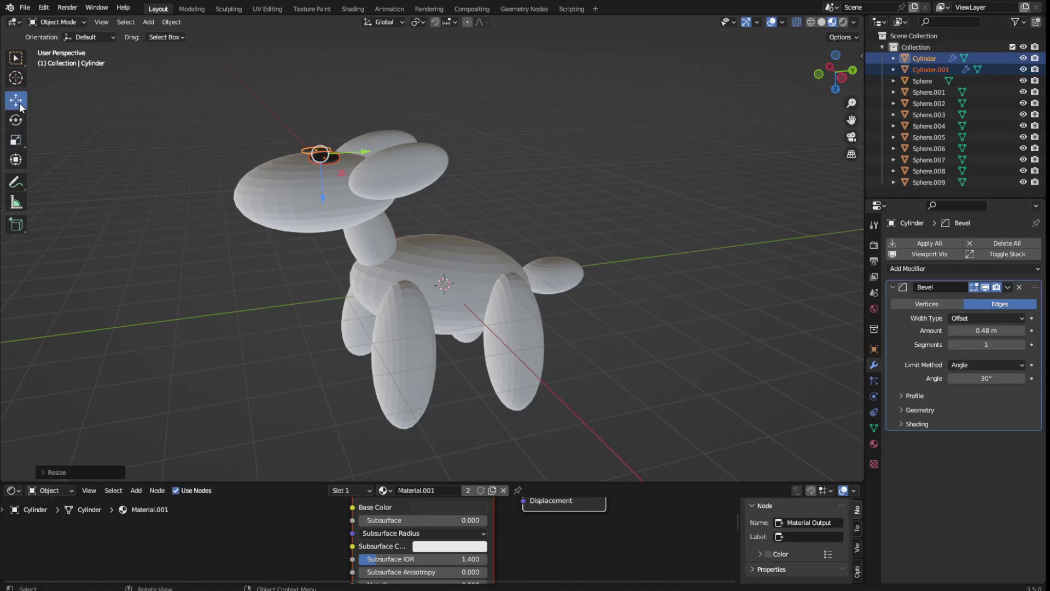
drag(308, 120, 274, 131)
Reselect both eyes and shift them about 0.19 m along Z on the head
middle_drag(172, 84, 207, 102)
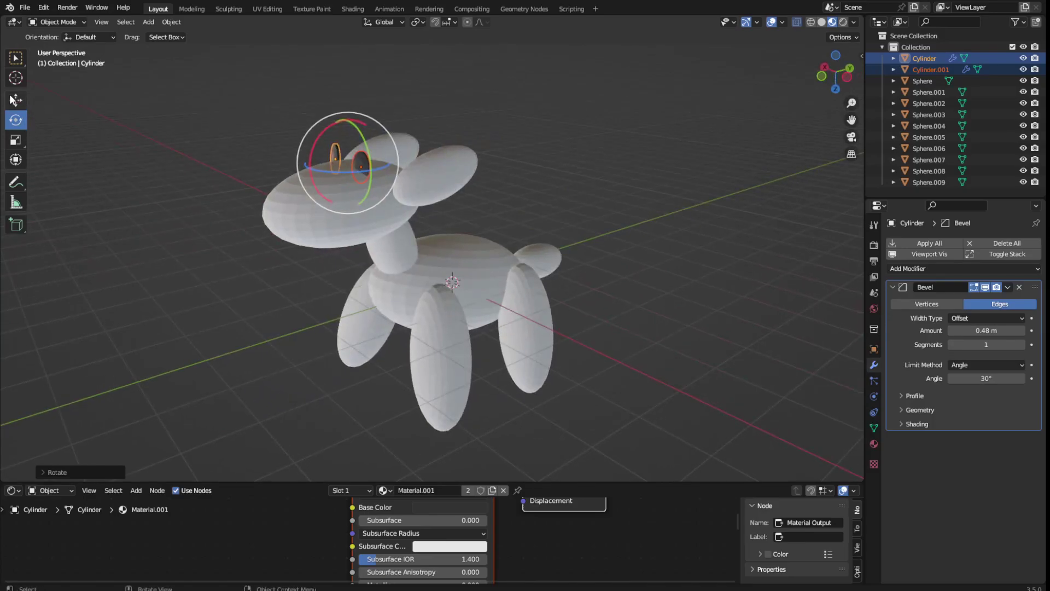
scroll(148, 139, up, 1)
click(187, 99)
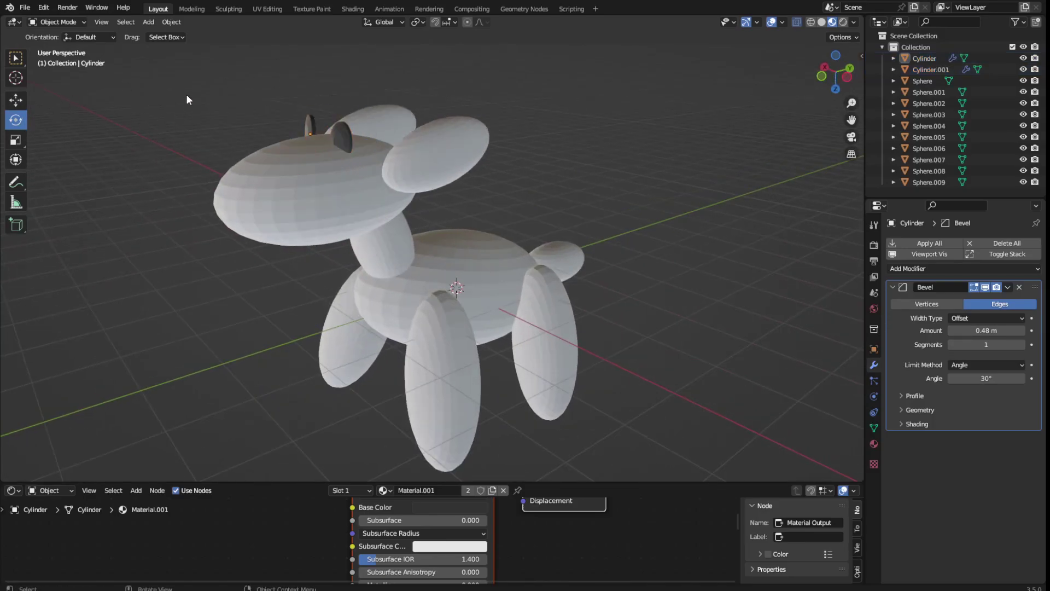
middle_drag(308, 109, 344, 128)
click(346, 130)
shift+click(294, 116)
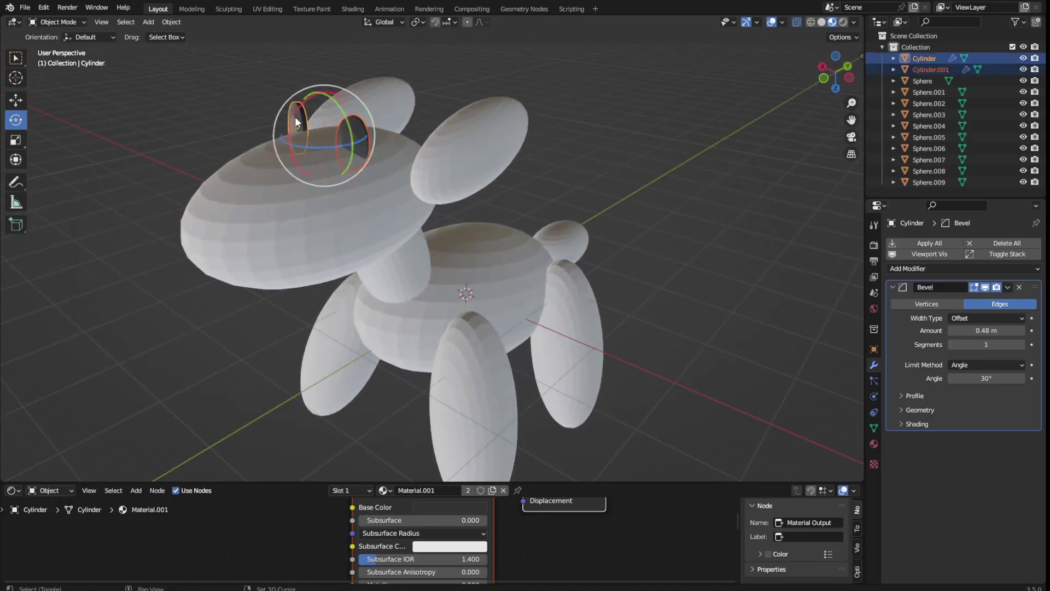
click(20, 99)
drag(327, 171, 327, 151)
Save the file and box-select the balloon dog's sphere pieces together
click(156, 133)
scroll(156, 133, down, 2)
mouse_move(354, 122)
middle_down()
mouse_move(429, 111)
mouse_move(343, 110)
middle_up()
key(ctrl+s)
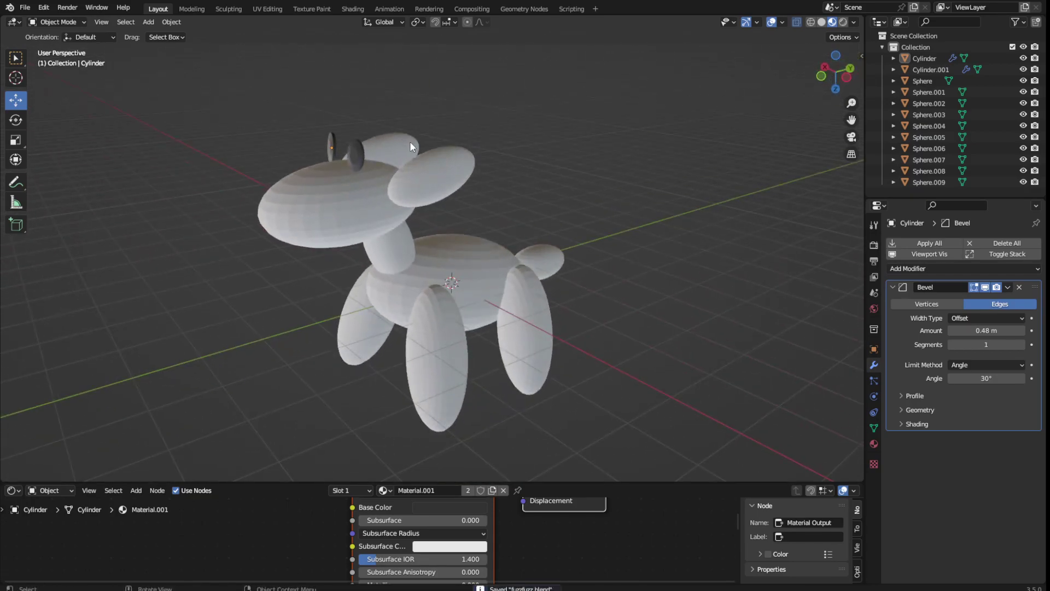
scroll(663, 177, down, 2)
middle_drag(578, 333, 537, 306)
drag(550, 352, 398, 175)
Open the active object's Material properties, glancing at the Texture tab first
scroll(479, 200, up, 3)
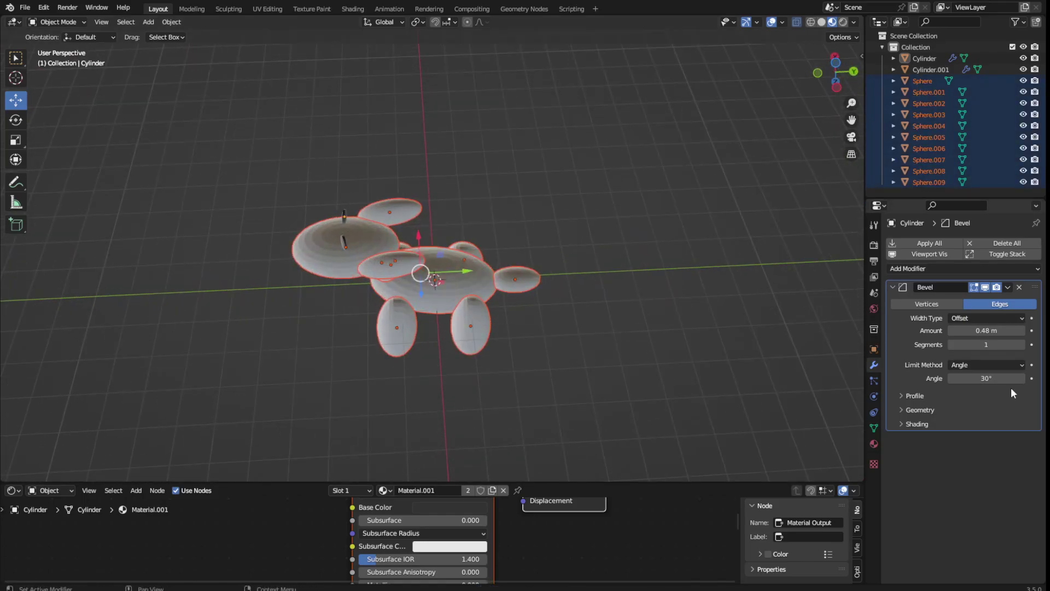
click(873, 444)
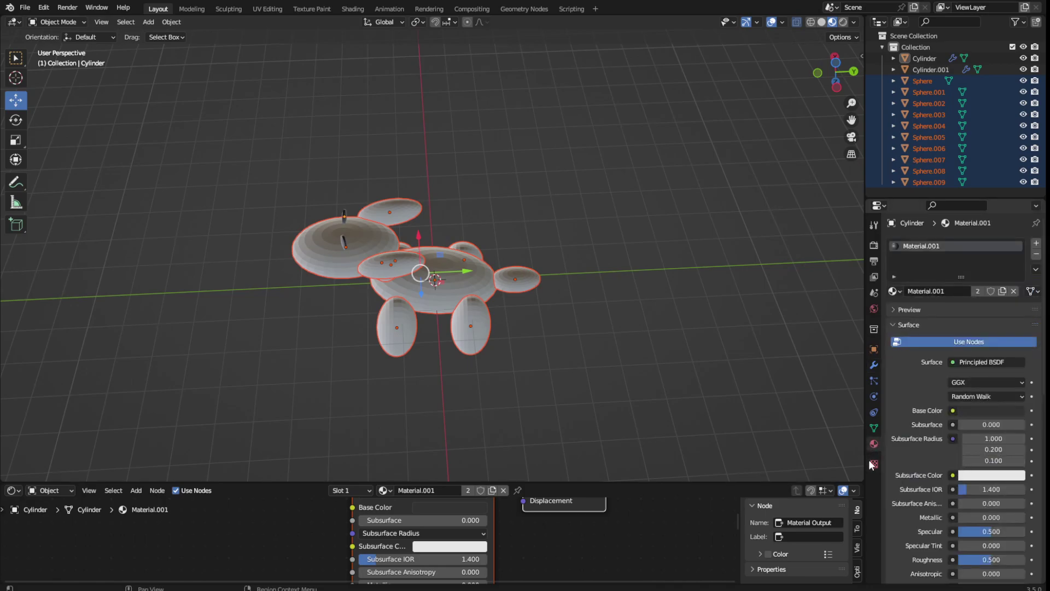
click(874, 462)
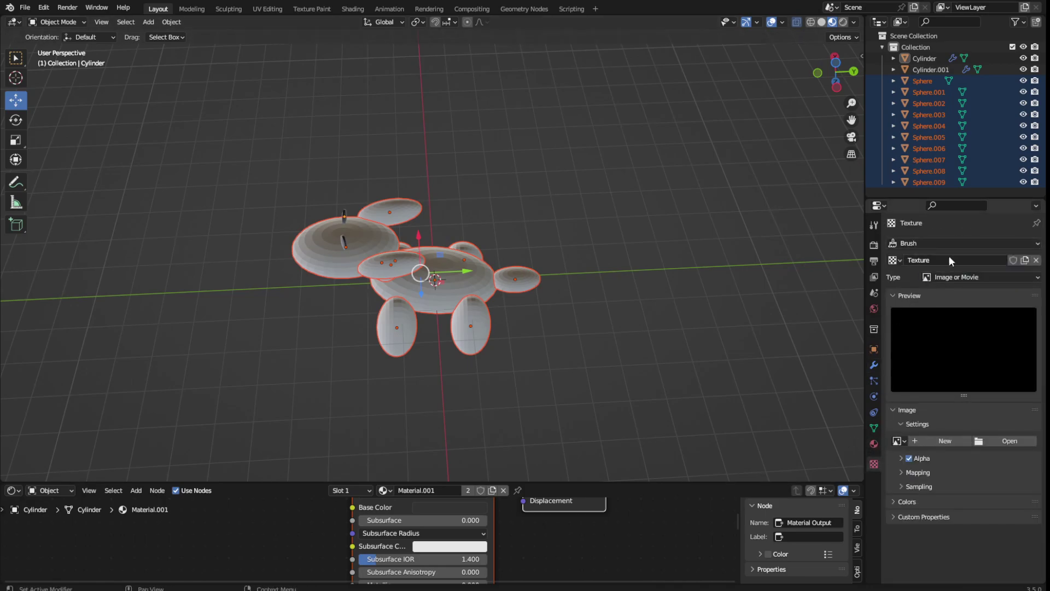
click(874, 444)
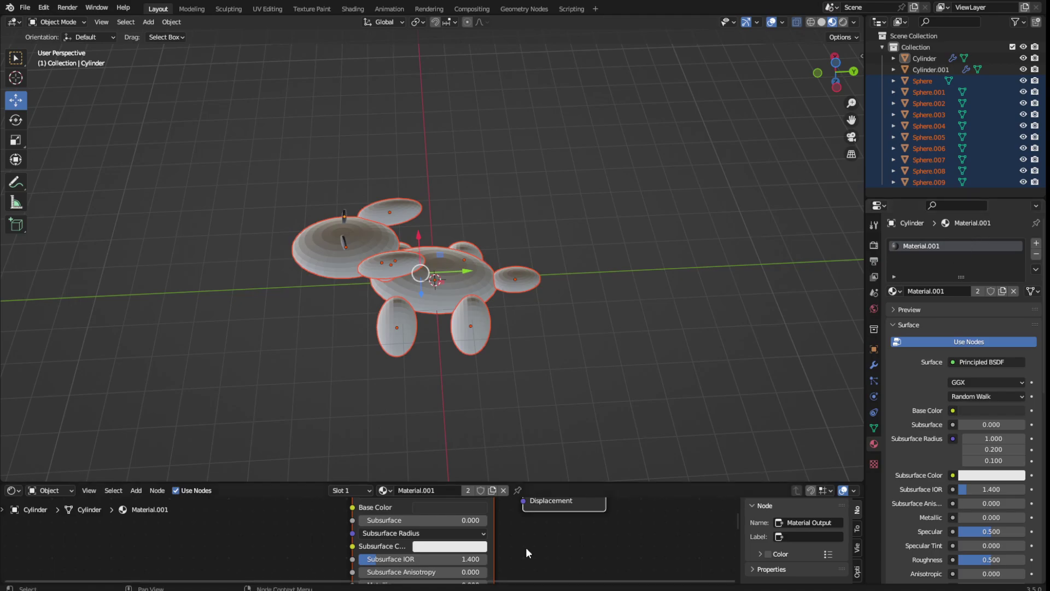
Set Material.001's Principled BSDF Roughness to 0.686
scroll(454, 535, down, 2)
middle_drag(455, 535, 498, 442)
scroll(451, 523, down, 1)
drag(447, 523, 469, 523)
middle_drag(304, 465, 453, 265)
Orbit around the dog and select only the body sphere
scroll(454, 265, up, 2)
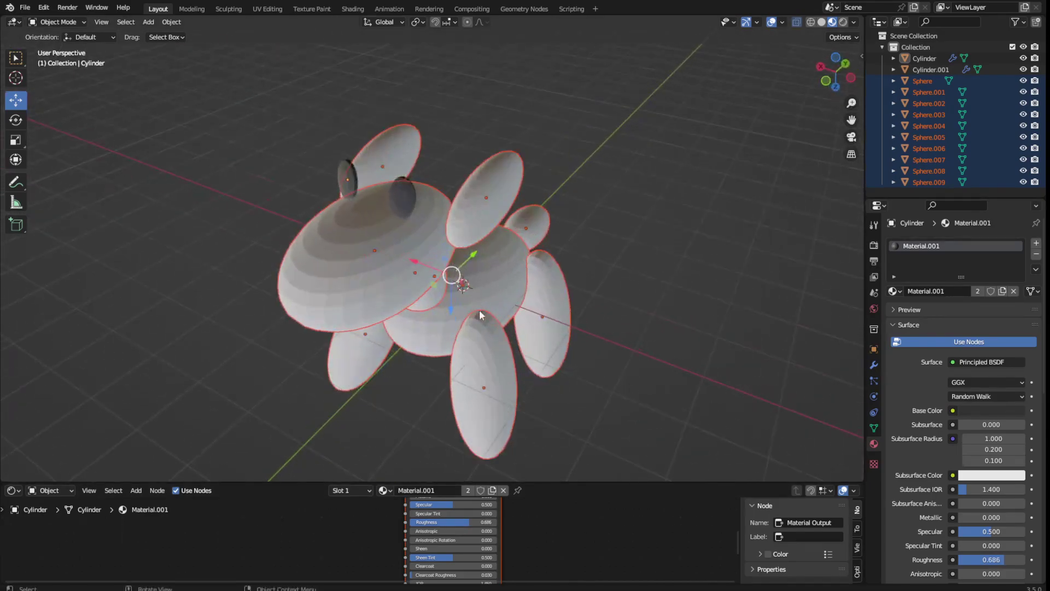
scroll(548, 277, down, 1)
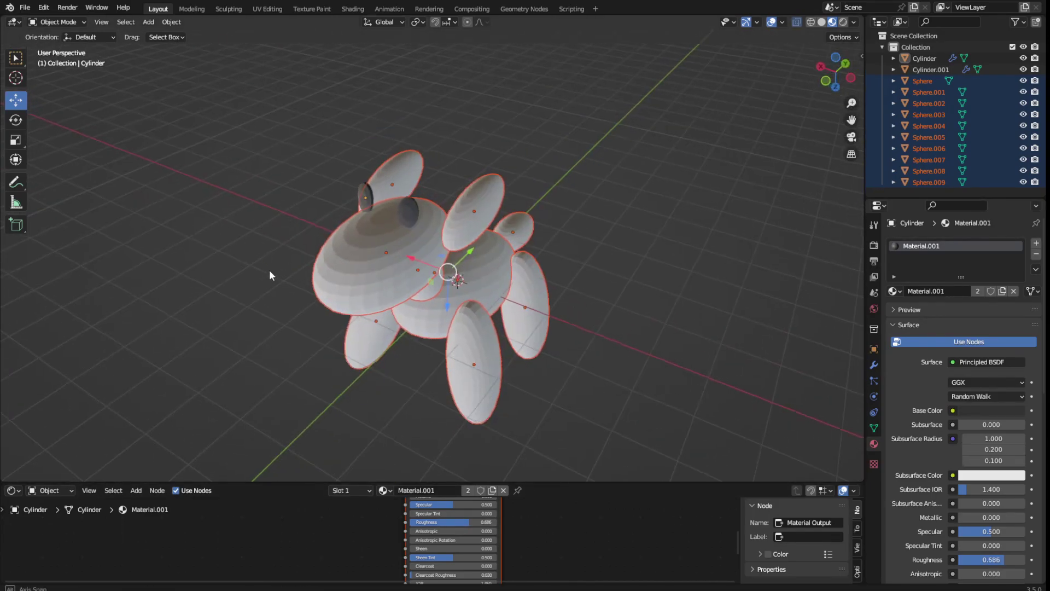
middle_drag(270, 274, 265, 257)
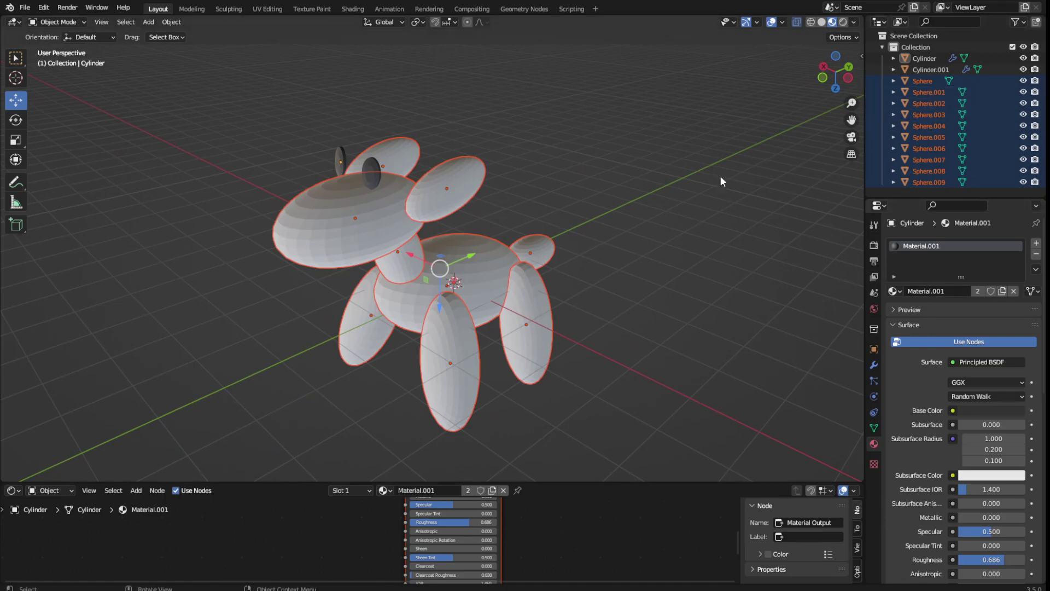
click(467, 268)
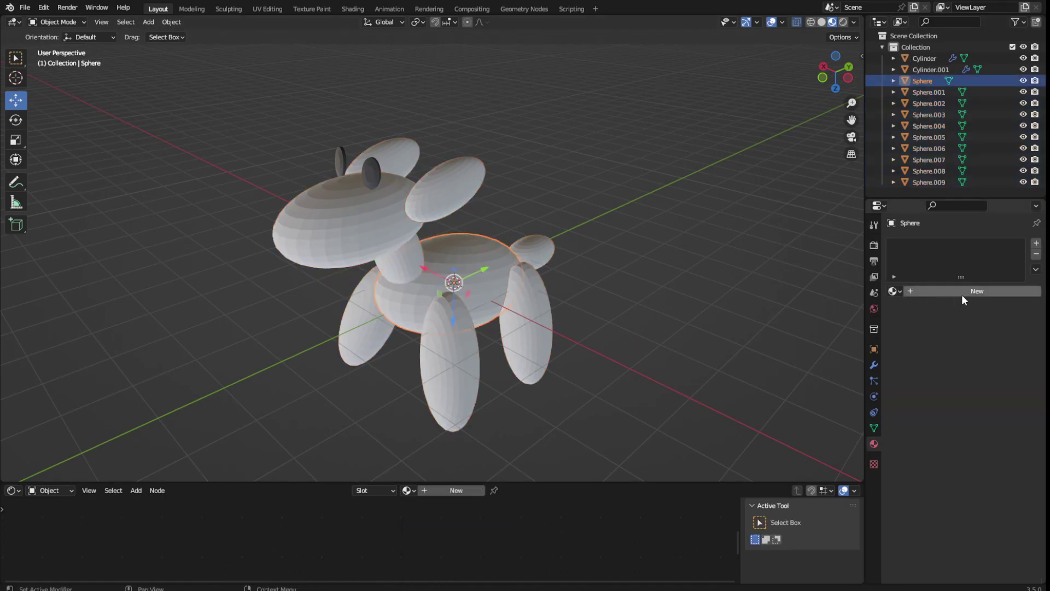
Give the head sphere its own new material, Material.003
middle_drag(672, 392, 644, 400)
drag(676, 411, 350, 117)
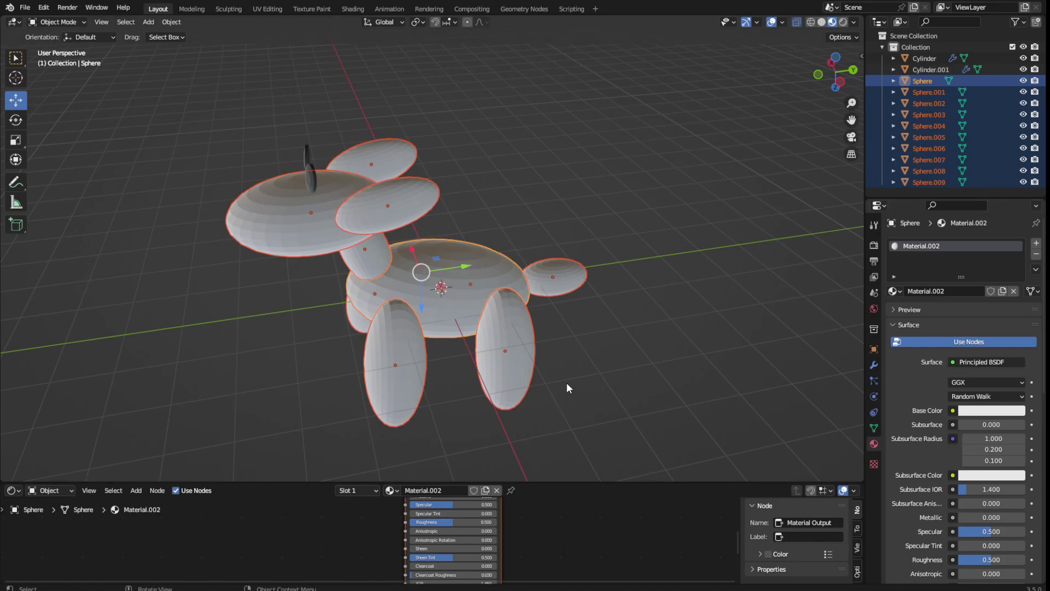
click(268, 226)
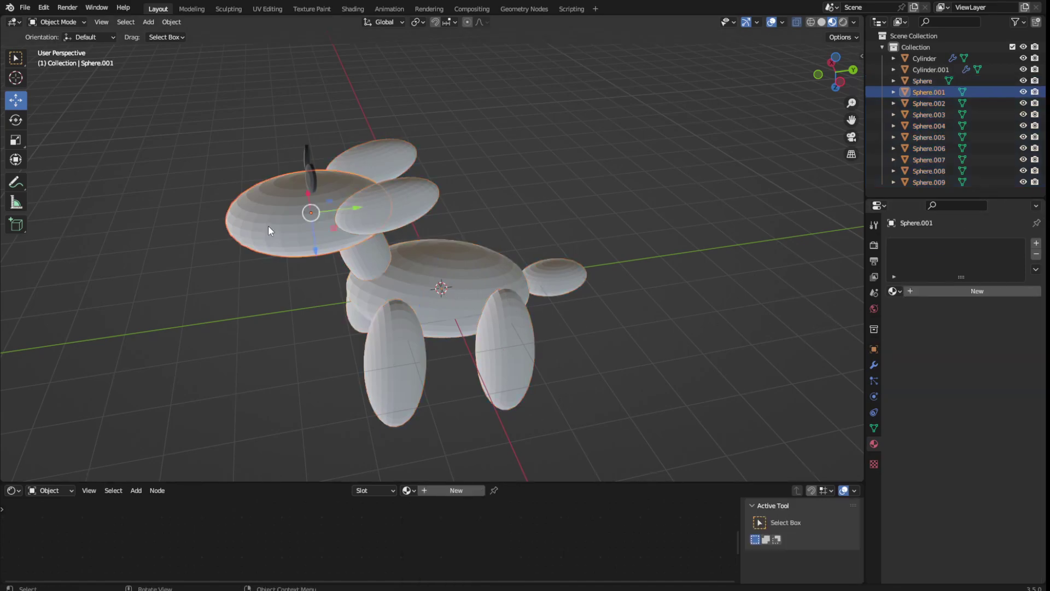
middle_drag(324, 356, 365, 354)
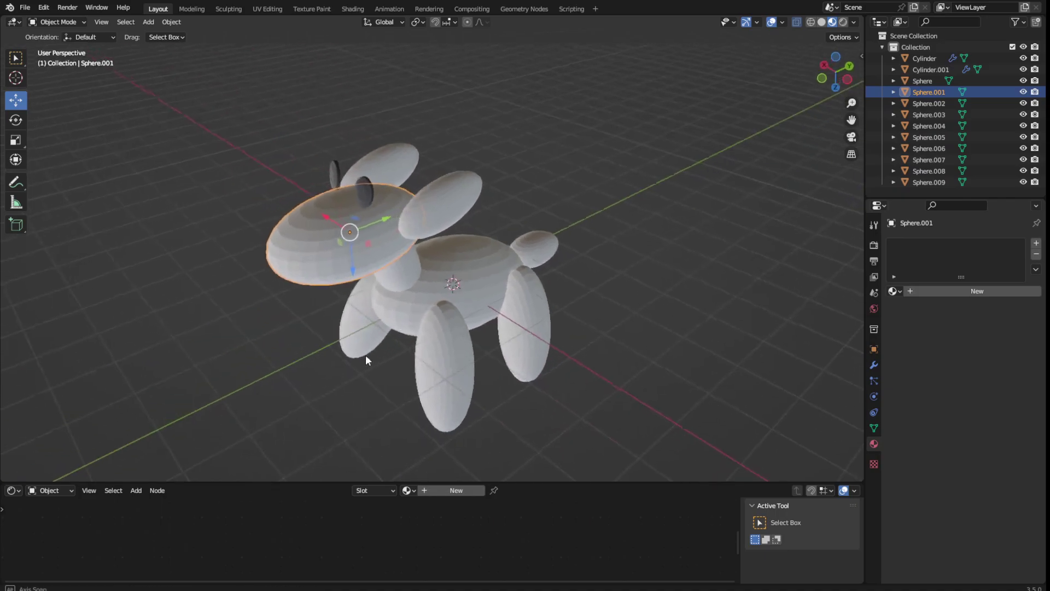
click(456, 490)
drag(543, 484, 578, 275)
scroll(641, 179, down, 2)
Box-select all the balloon spheres and shade them smooth
middle_drag(641, 181, 617, 190)
drag(628, 210, 388, 79)
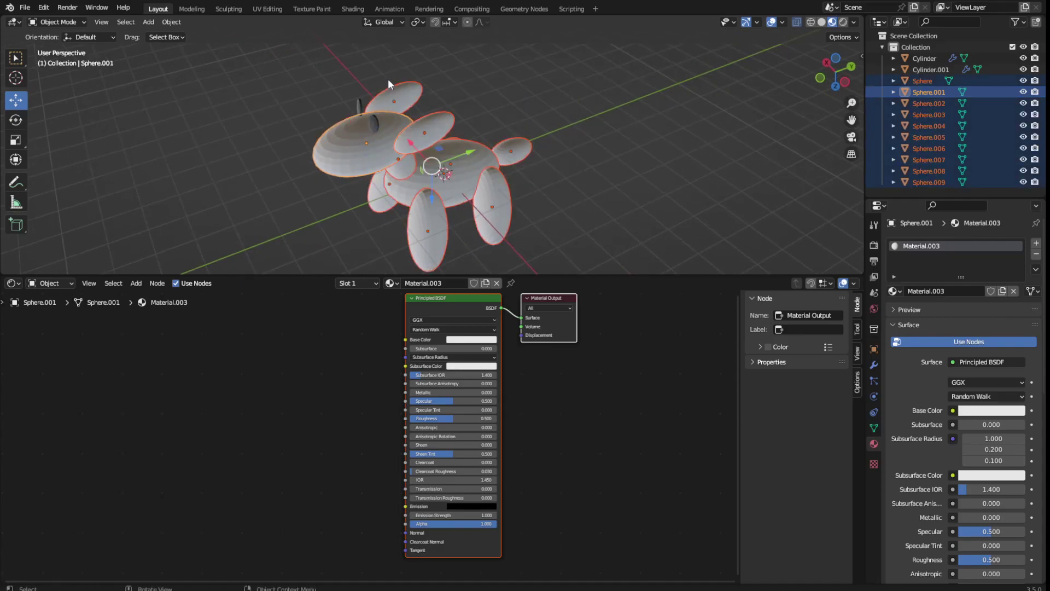
right_click(388, 79)
click(363, 31)
Save fundog.blend, then select the head sphere for mesh editing
click(596, 139)
mouse_move(596, 139)
middle_down()
mouse_move(605, 154)
mouse_move(629, 153)
mouse_move(633, 168)
mouse_move(698, 162)
mouse_move(592, 169)
mouse_move(585, 150)
middle_up()
key(ctrl+s)
click(283, 99)
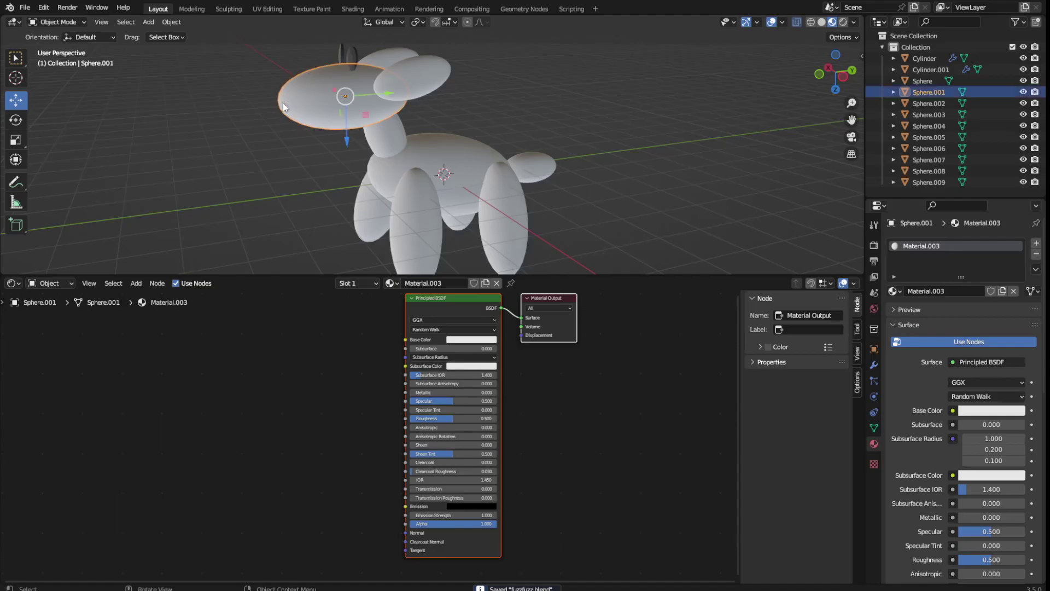
scroll(283, 100, up, 3)
click(76, 22)
Enter Edit Mode on the head sphere, clear its selection and switch to box select
click(76, 44)
middle_drag(143, 112, 250, 134)
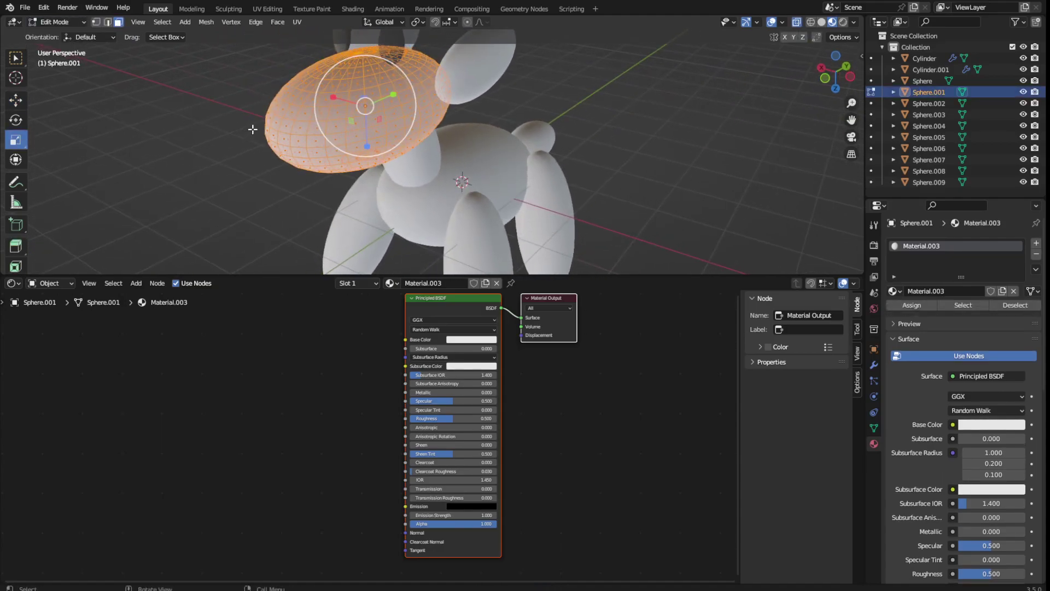
click(200, 155)
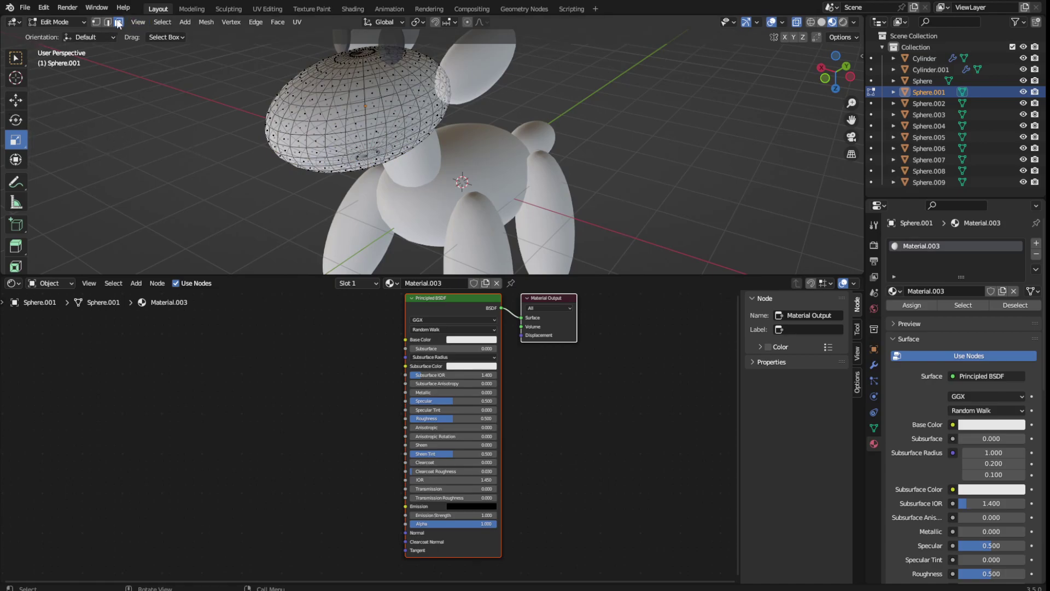
scroll(199, 117, up, 2)
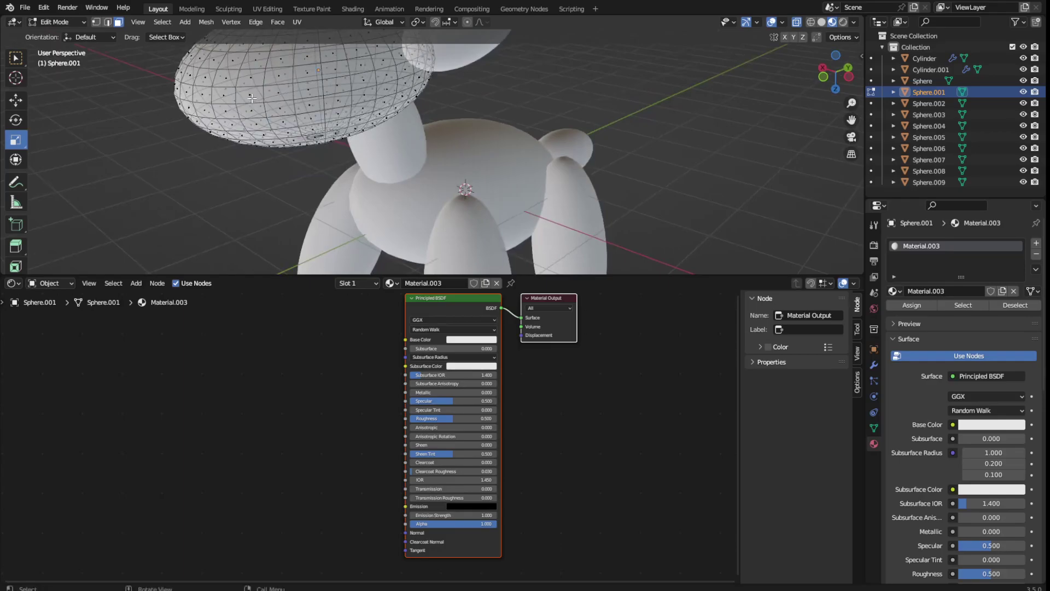
click(276, 102)
click(125, 120)
click(267, 97)
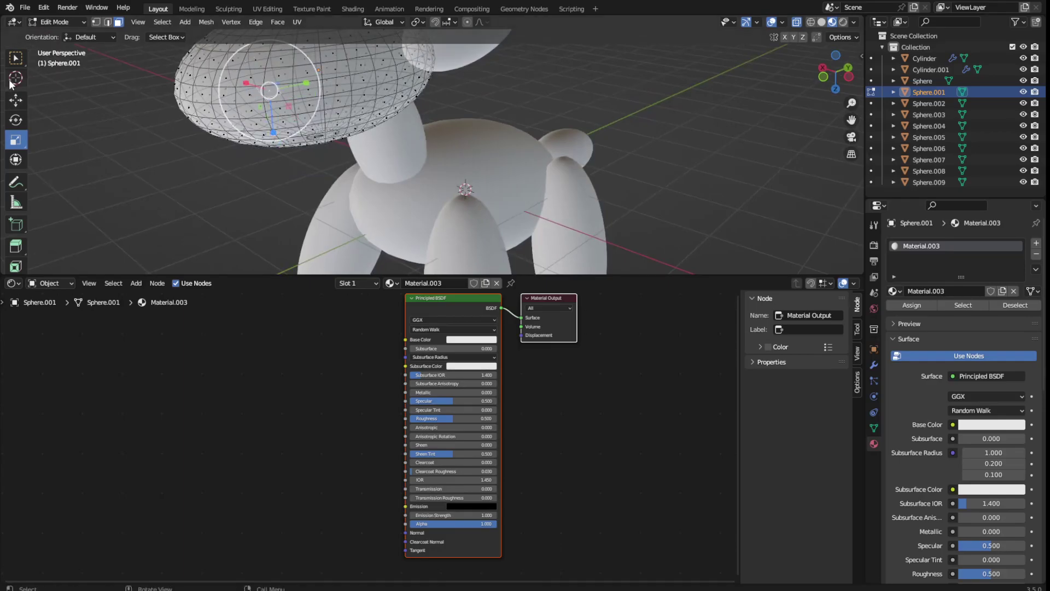
click(15, 57)
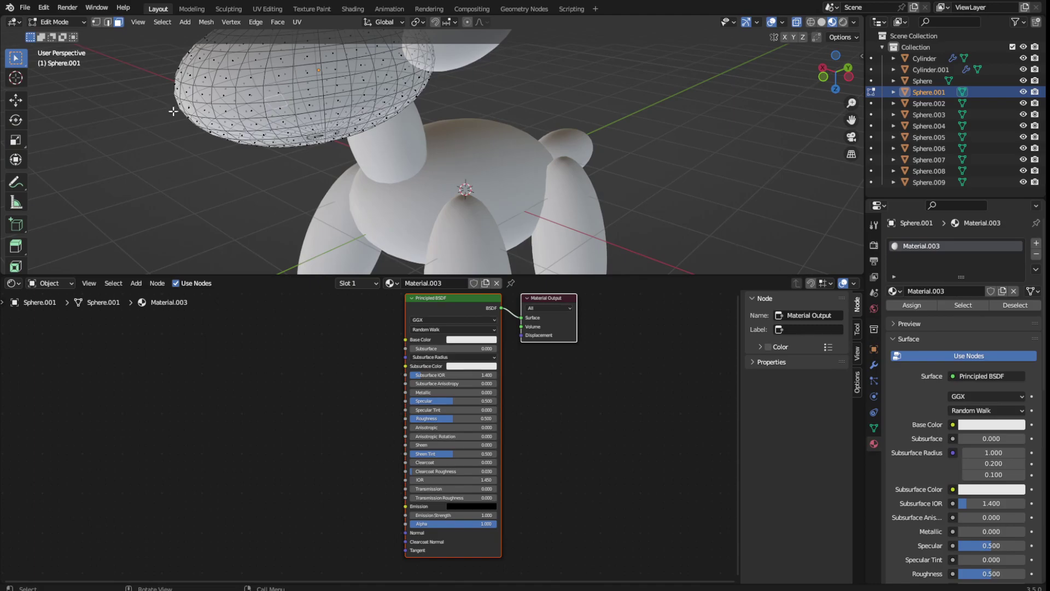
middle_drag(142, 203, 207, 208)
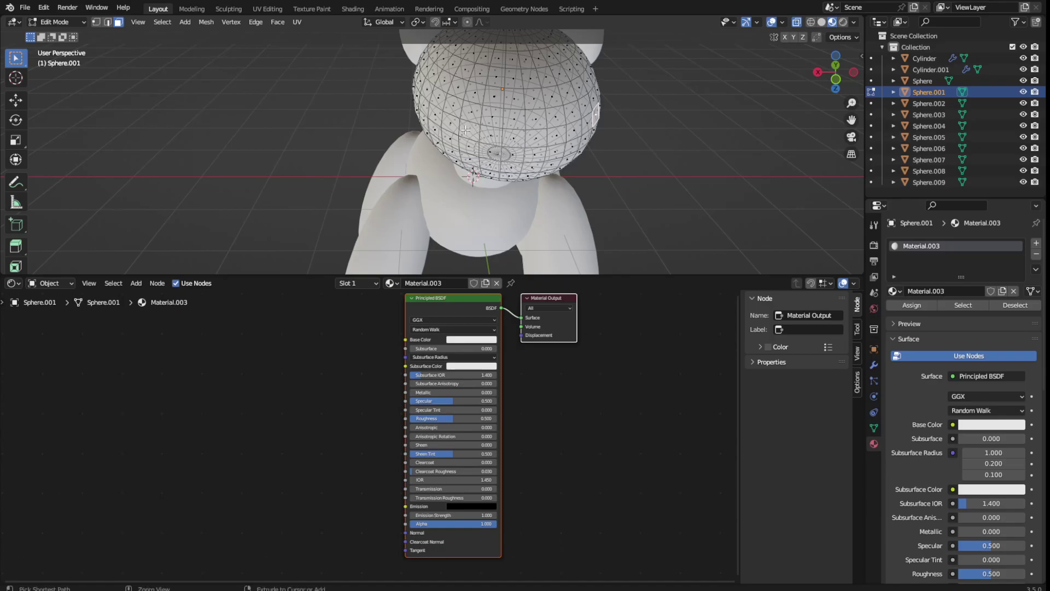
Start a shortest-path face strip across the head's front, undoing stray picks
ctrl+click(484, 137)
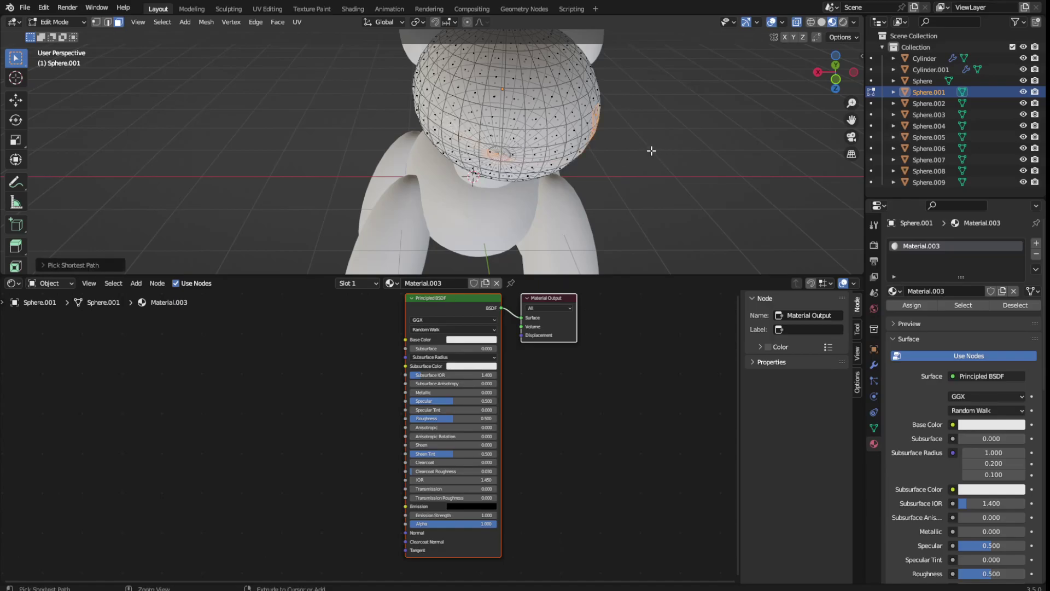
key(ctrl+z)
ctrl+click(575, 129)
ctrl+click(503, 140)
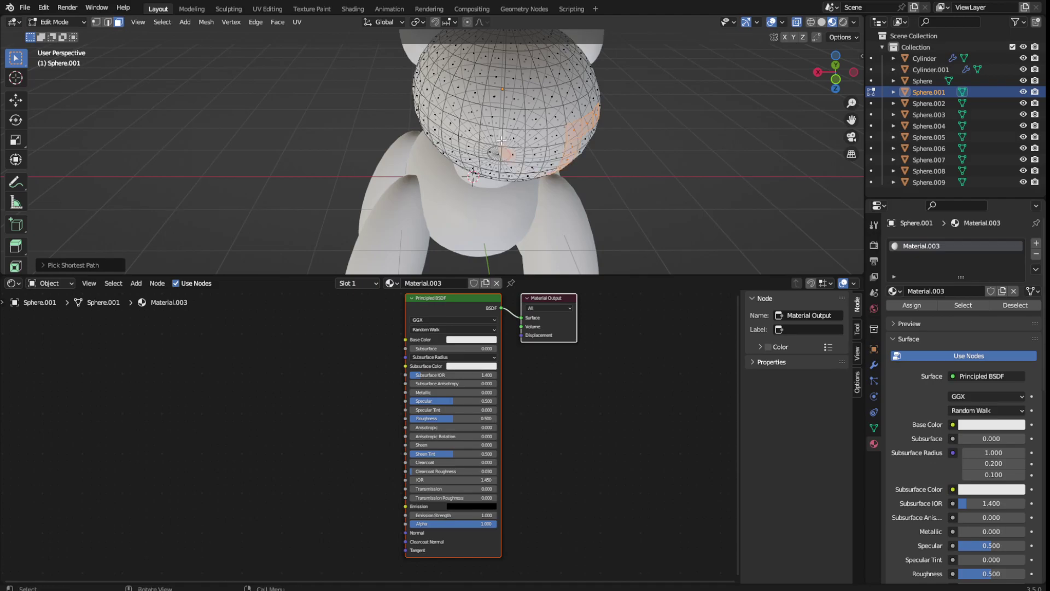
key(ctrl+z)
ctrl+click(529, 138)
click(812, 23)
click(821, 22)
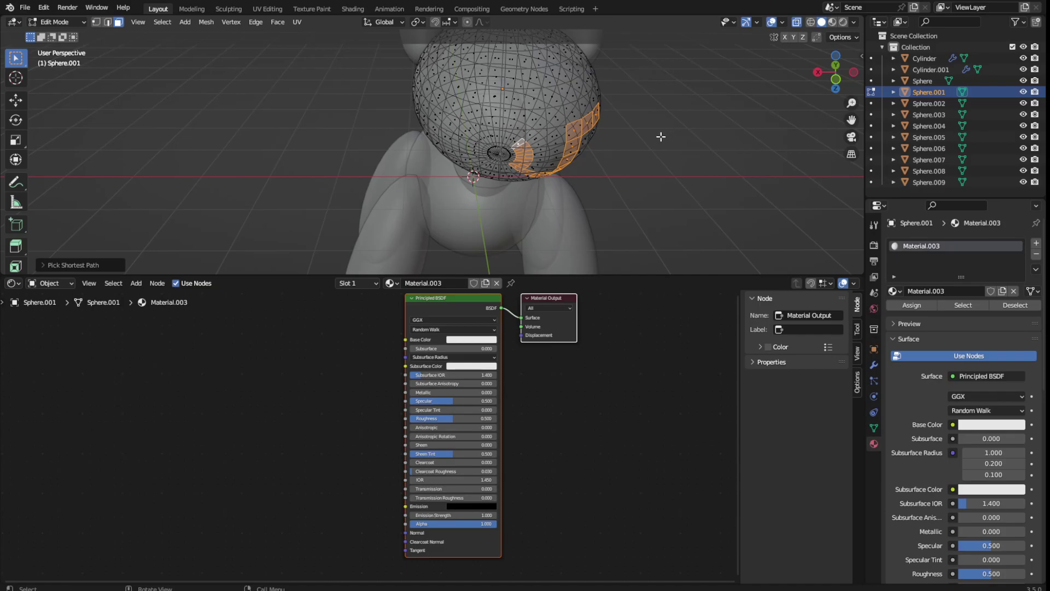
key(ctrl+z)
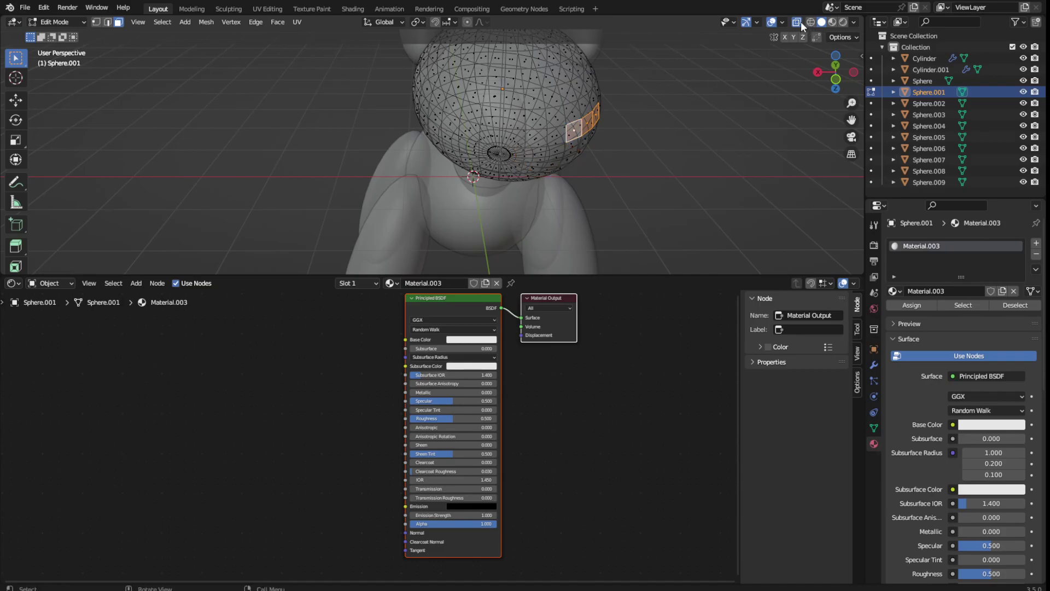
ctrl+click(554, 135)
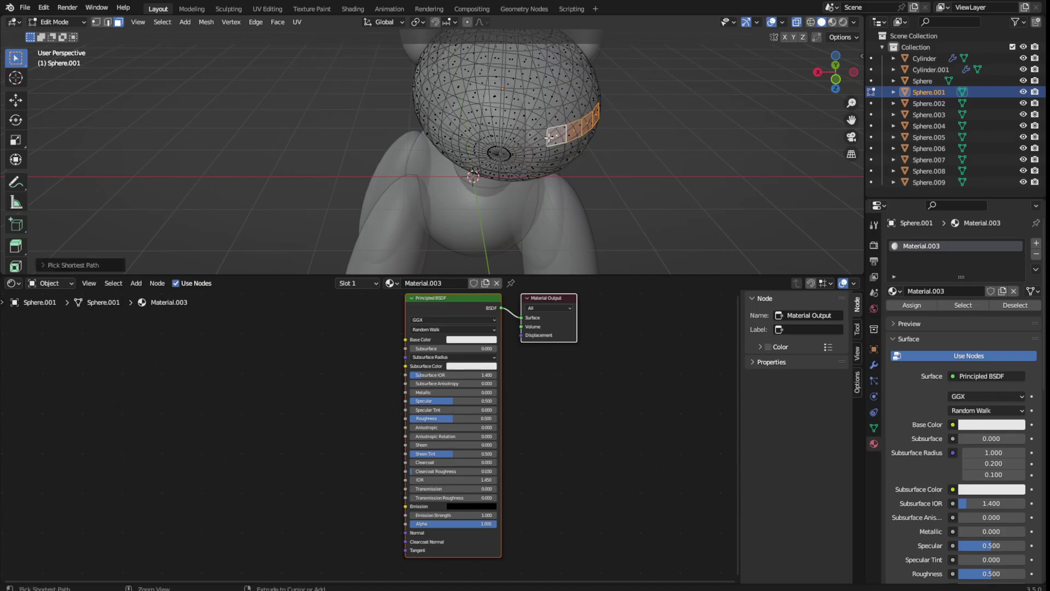
ctrl+click(526, 141)
key(ctrl+z)
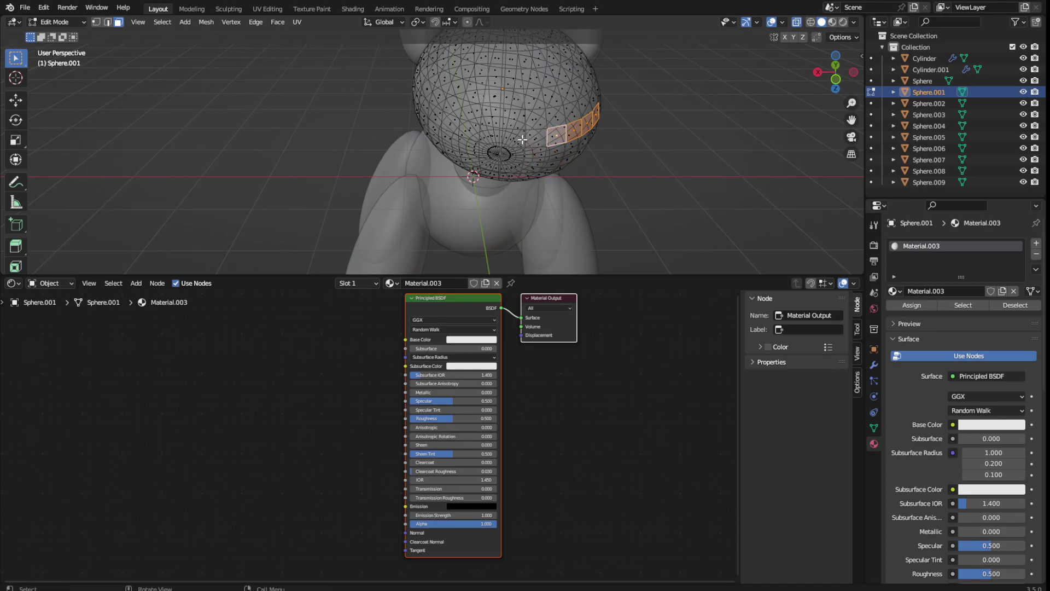
ctrl+click(507, 138)
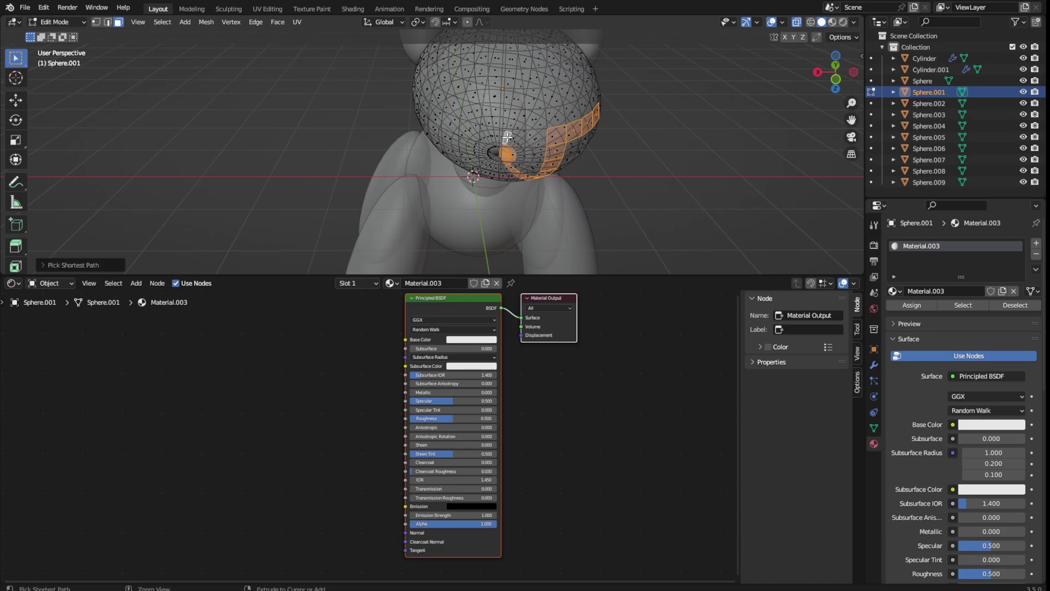
key(ctrl+z)
Try extending the strip from a higher angle, undo it, and return to material preview
mouse_move(698, 134)
middle_down()
mouse_move(656, 140)
mouse_move(698, 141)
middle_up()
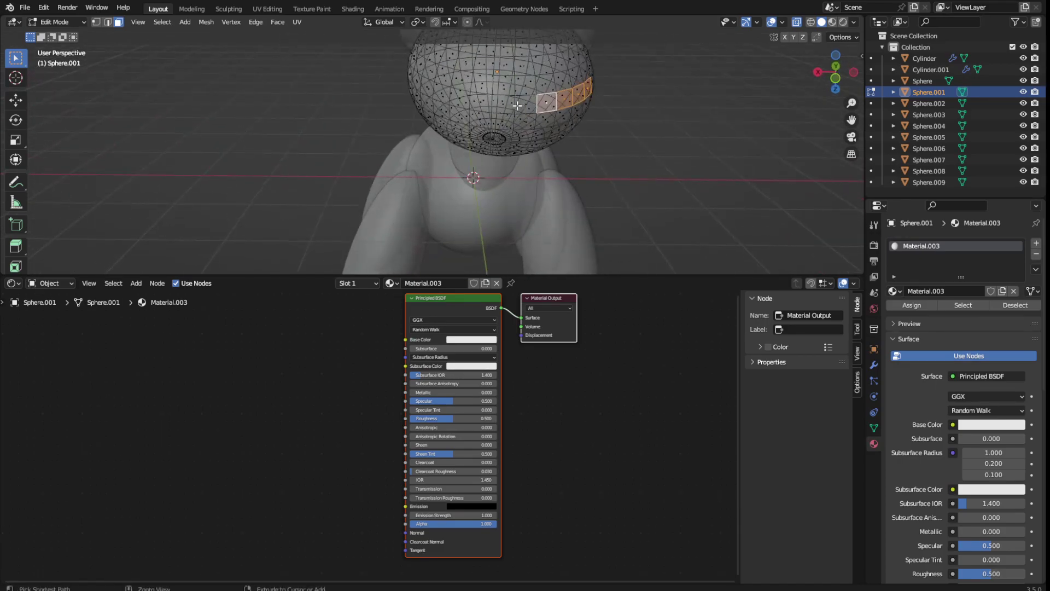
ctrl+click(436, 99)
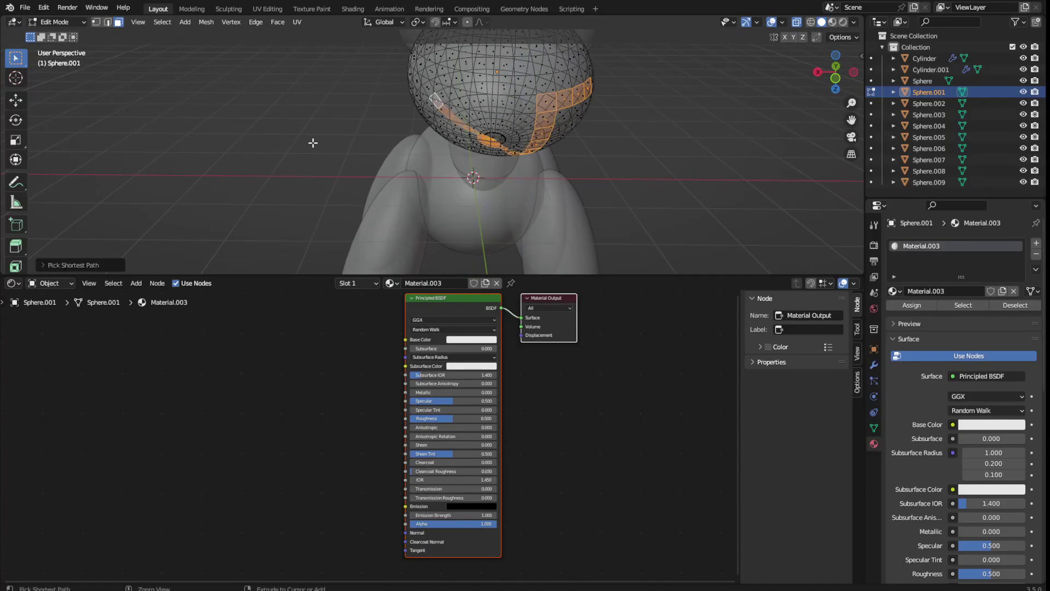
key(ctrl+z)
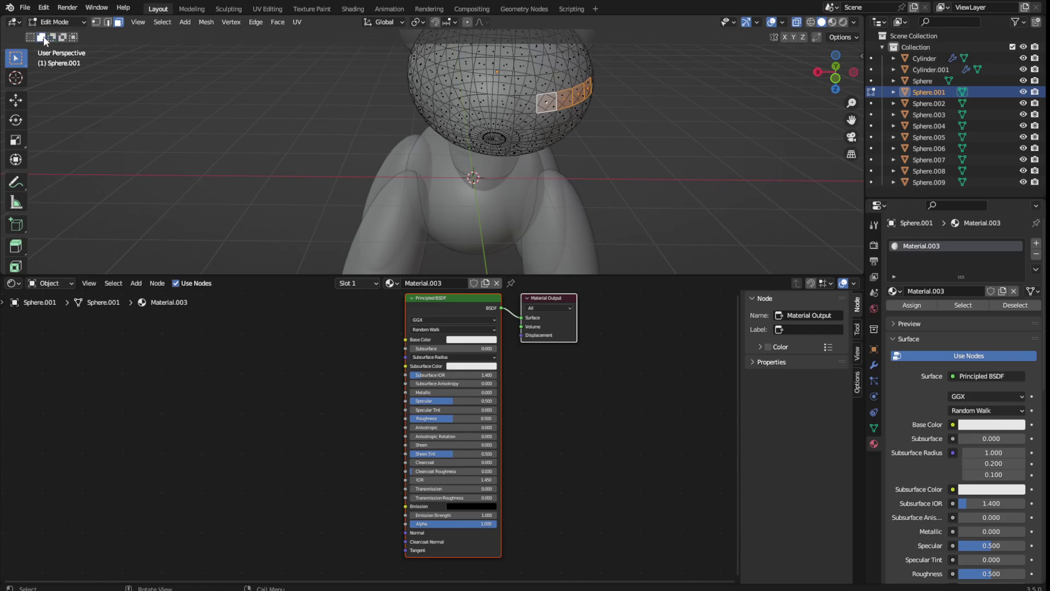
ctrl+click(522, 104)
key(ctrl+z)
middle_drag(524, 109, 668, 101)
click(832, 22)
middle_drag(332, 177, 389, 164)
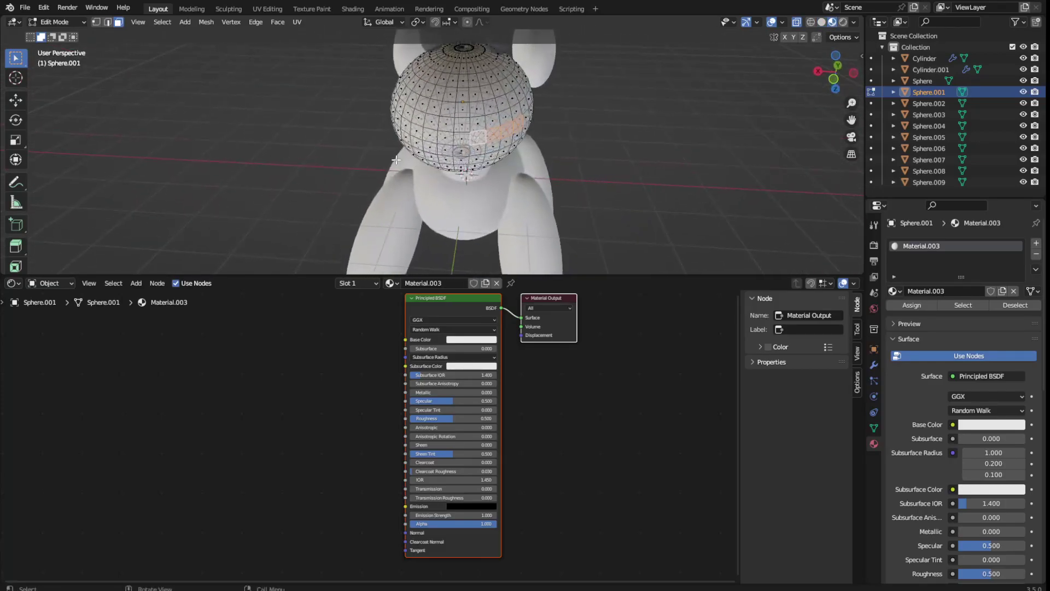
Extend the face band across the head to its left edge, closing the ring around the middle
ctrl+click(442, 139)
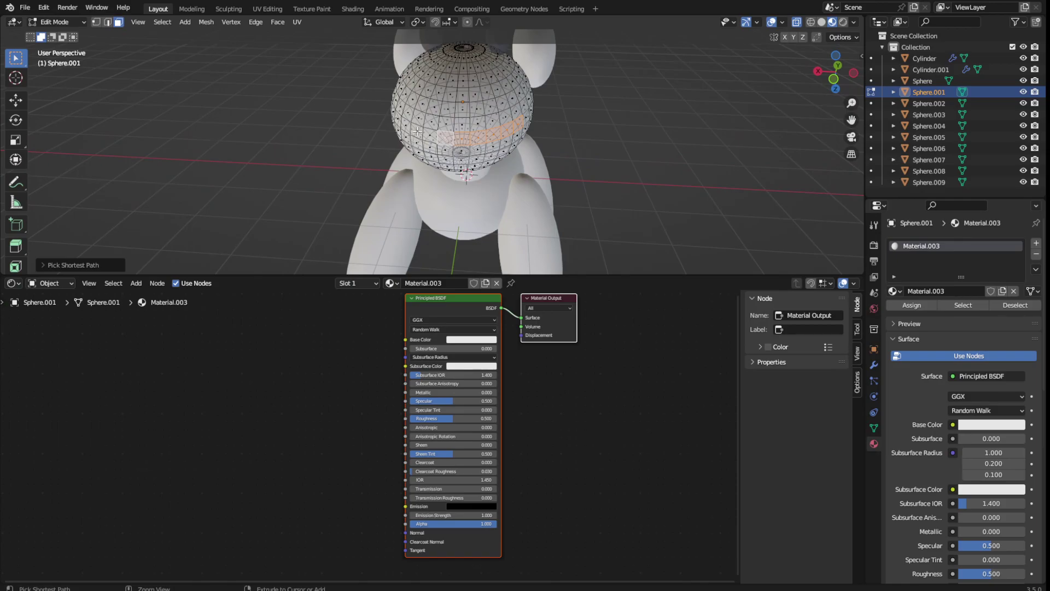
scroll(507, 140, up, 2)
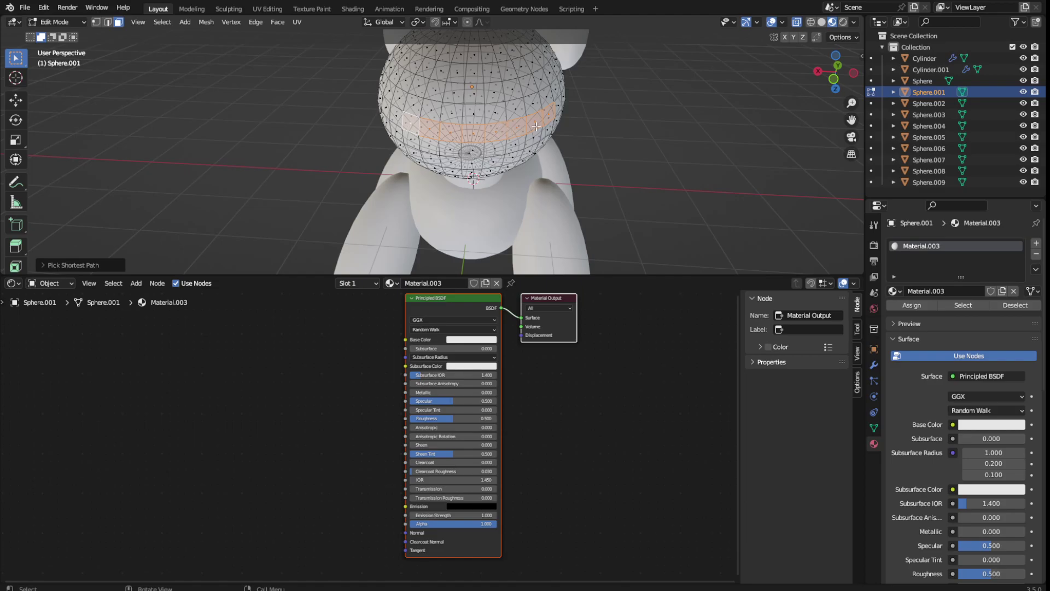
ctrl+click(386, 109)
key(ctrl+z)
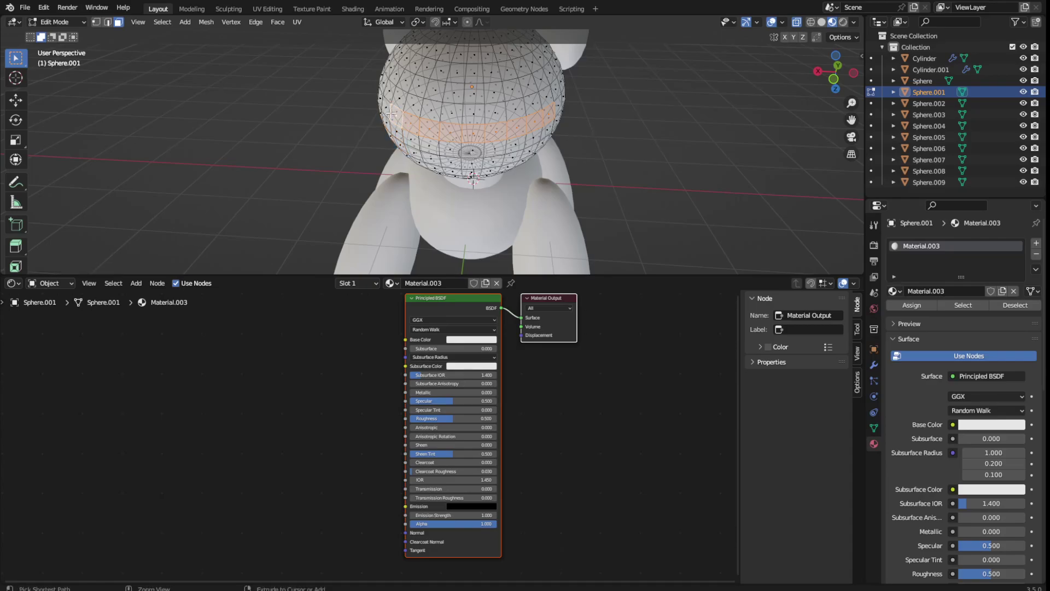
ctrl+click(383, 102)
middle_drag(330, 126, 363, 136)
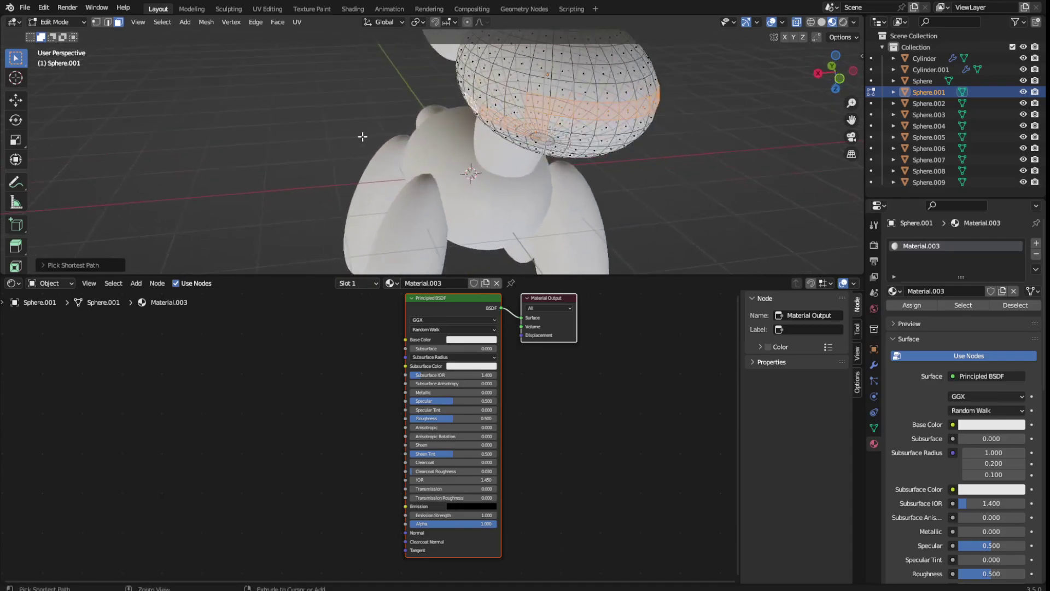
key(ctrl+z)
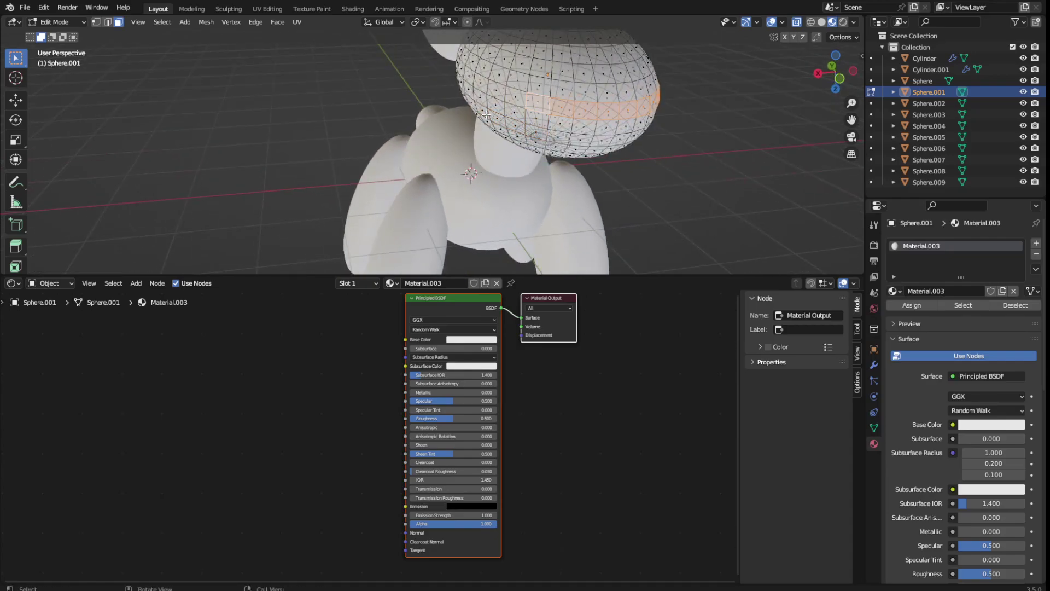
ctrl+click(517, 86)
middle_drag(788, 110, 593, 99)
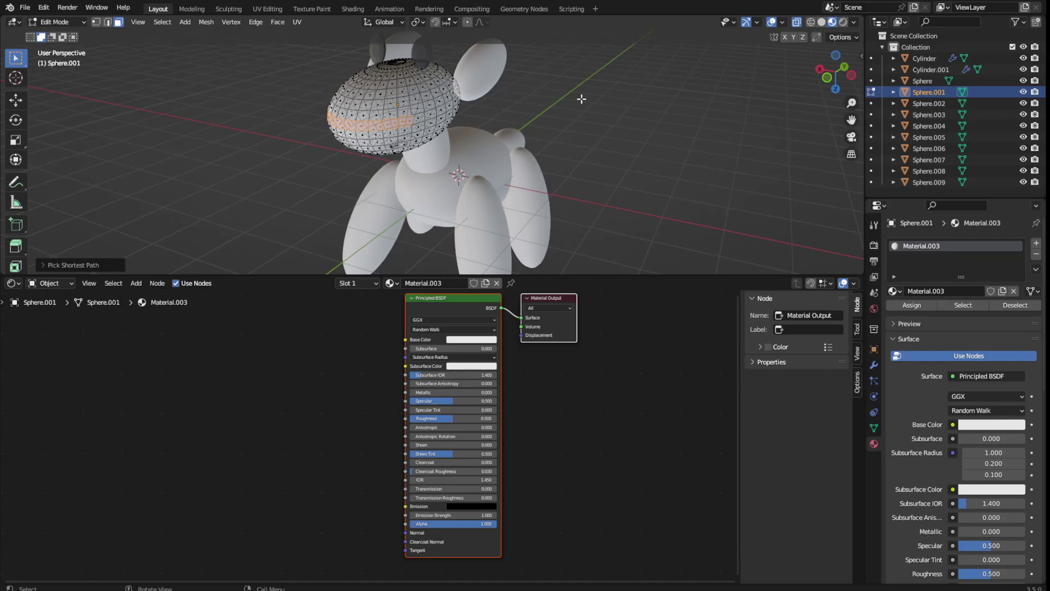
Extrude the face ring in place and shrink it inward to about 0.64
key(e)
right_click(581, 99)
click(15, 140)
drag(302, 138, 380, 135)
mouse_move(379, 134)
middle_down()
mouse_move(473, 115)
mouse_move(391, 120)
middle_up()
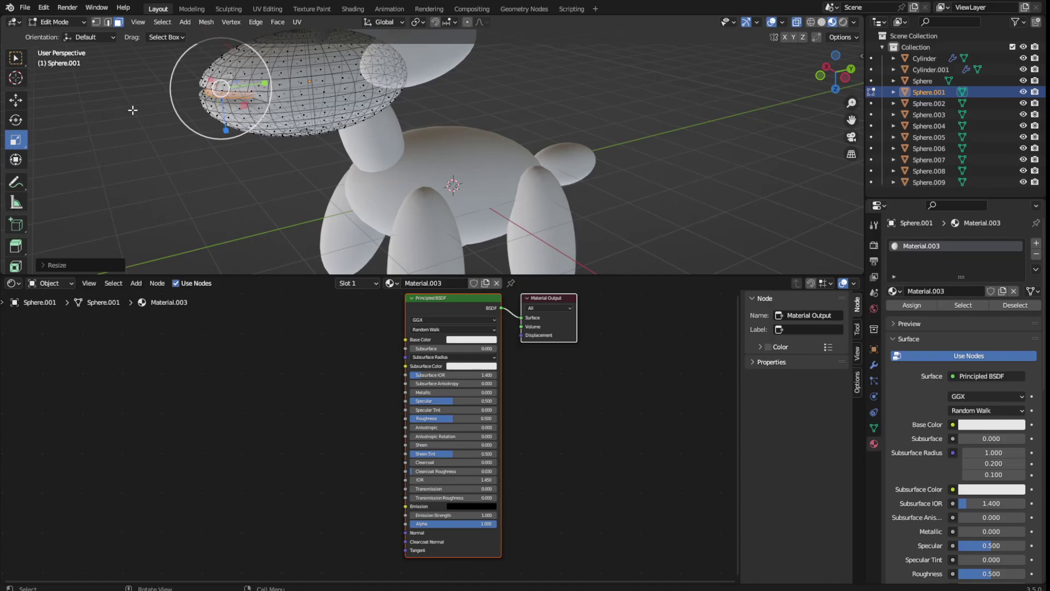
Flatten the ring vertically to about 0.39, discarding a trial tilt, and return to Object Mode
click(16, 119)
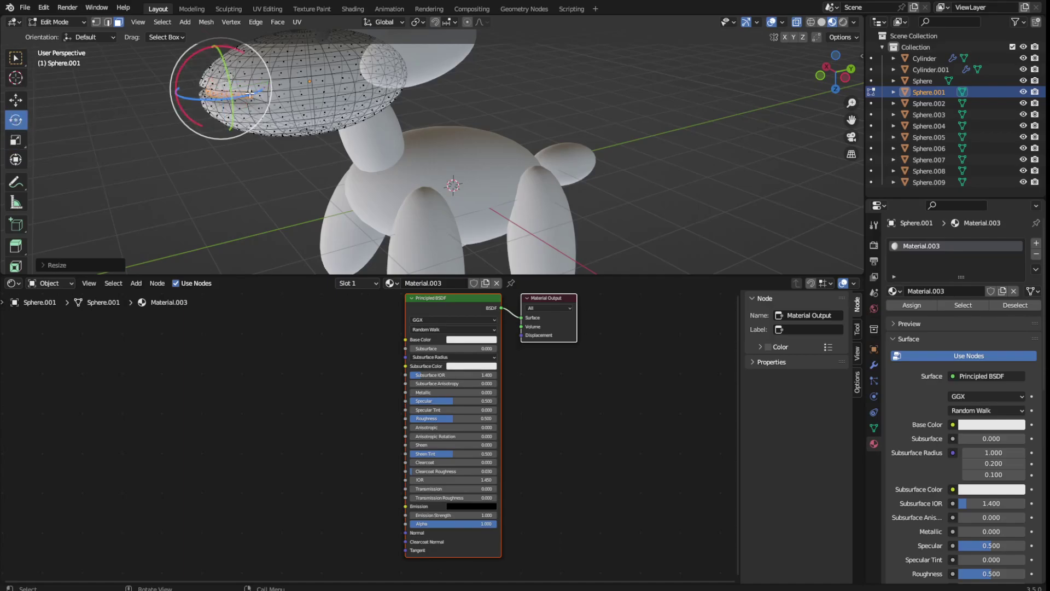
drag(198, 59, 166, 75)
key(ctrl+z)
click(15, 140)
drag(224, 109, 294, 80)
middle_drag(294, 81, 153, 80)
click(60, 21)
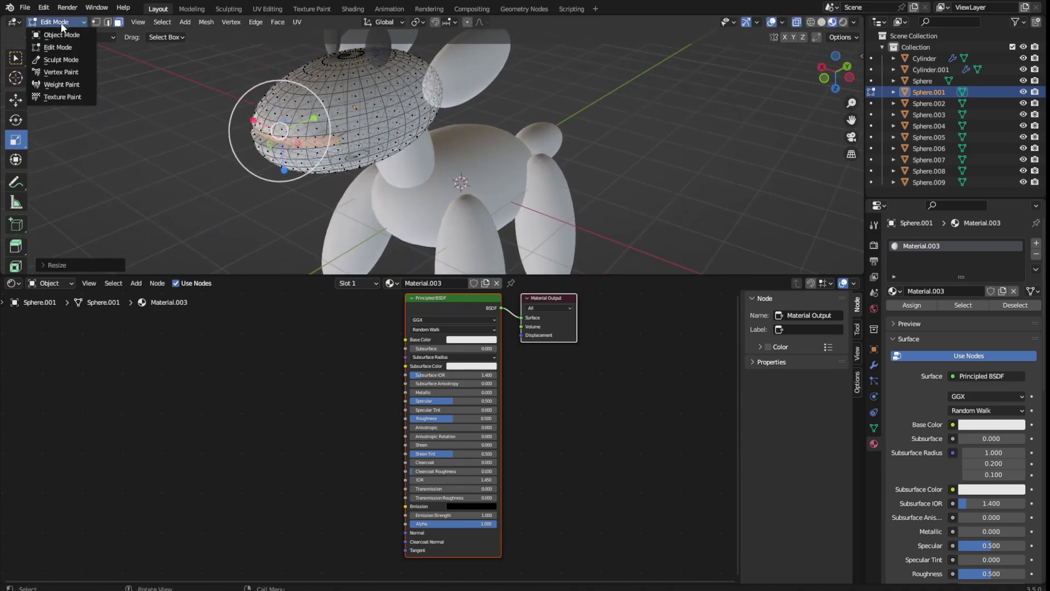
click(59, 32)
middle_drag(242, 135, 213, 136)
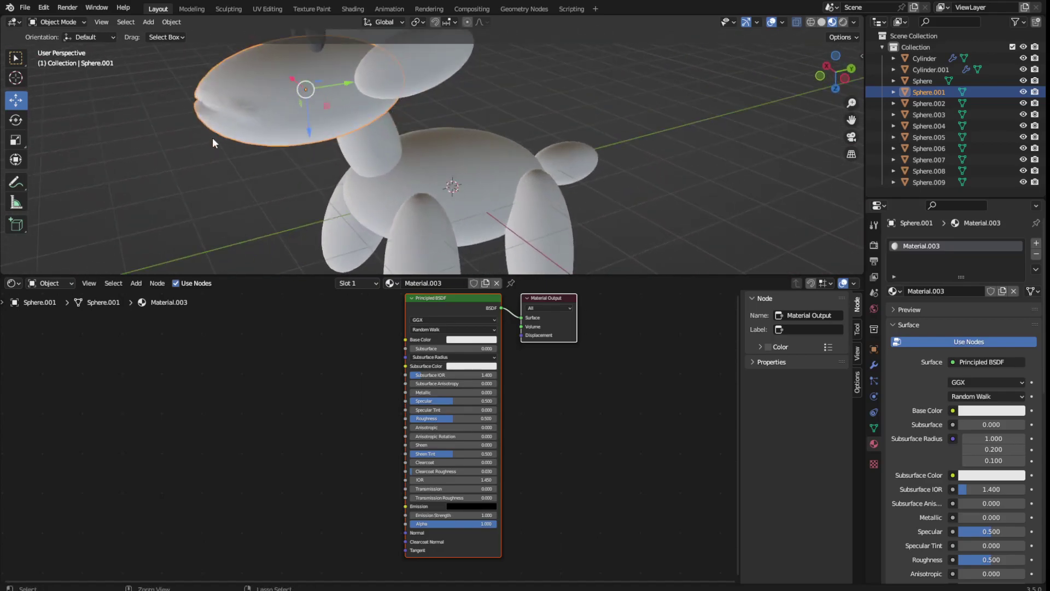
In Edit Mode, extrude the mouth ring again in place and shrink it to about 0.78
key(Tab)
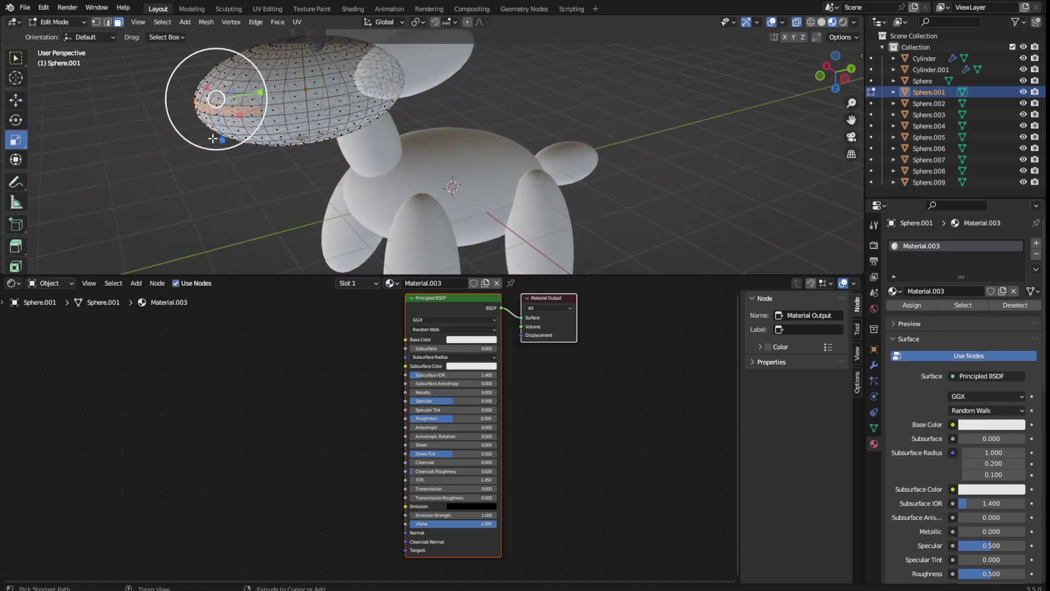
key(e)
click(254, 95)
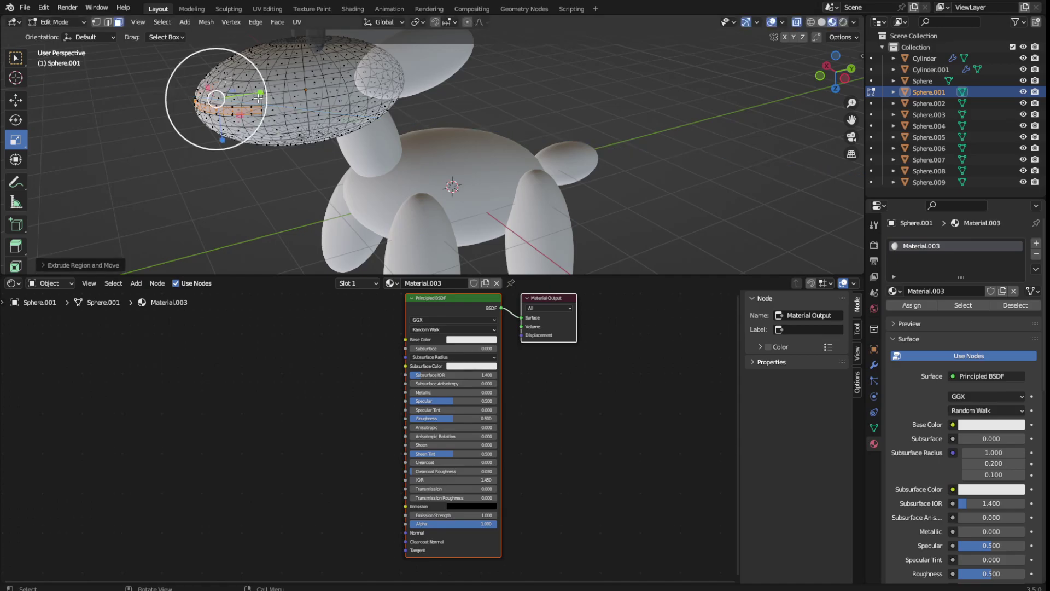
drag(267, 107, 242, 109)
middle_drag(139, 114, 125, 105)
Shift the mouth ring sideways along the Y axis
click(15, 100)
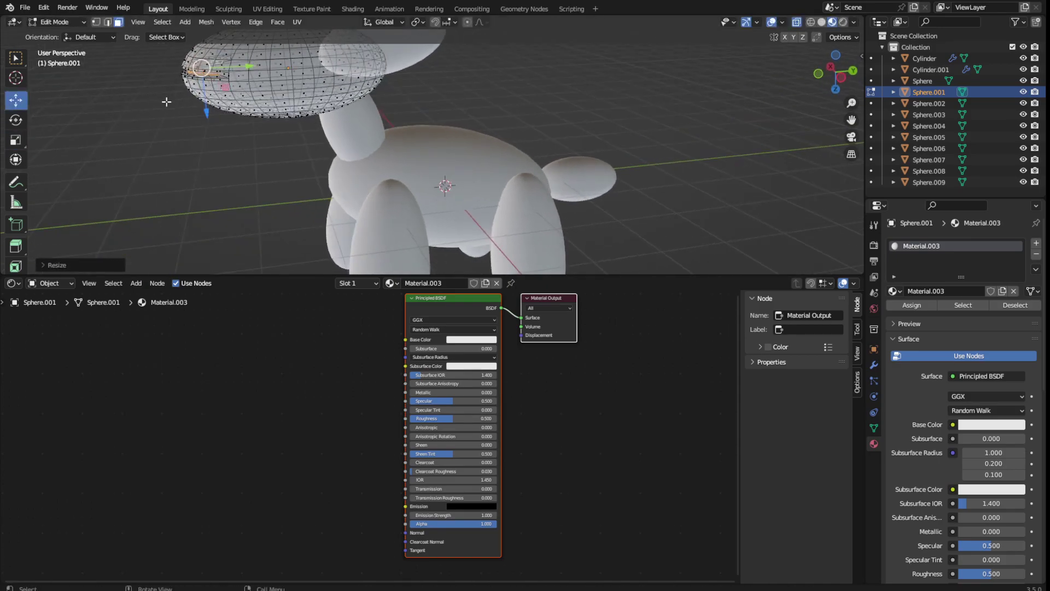
drag(251, 68, 216, 68)
middle_drag(216, 68, 147, 104)
middle_drag(86, 94, 117, 136)
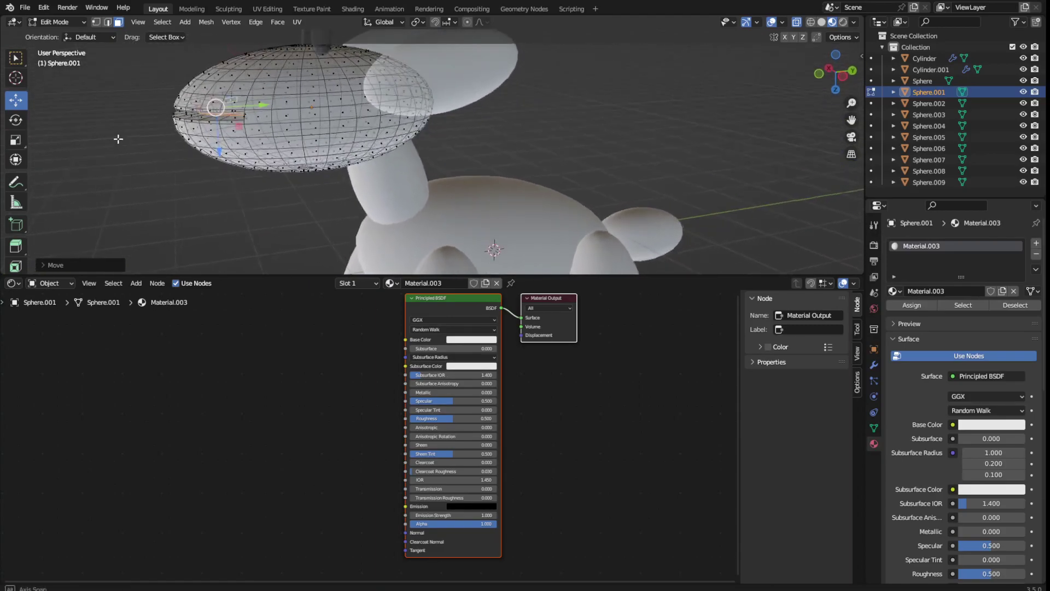
Box-select a strip of faces along the mouth slit
drag(116, 64, 234, 101)
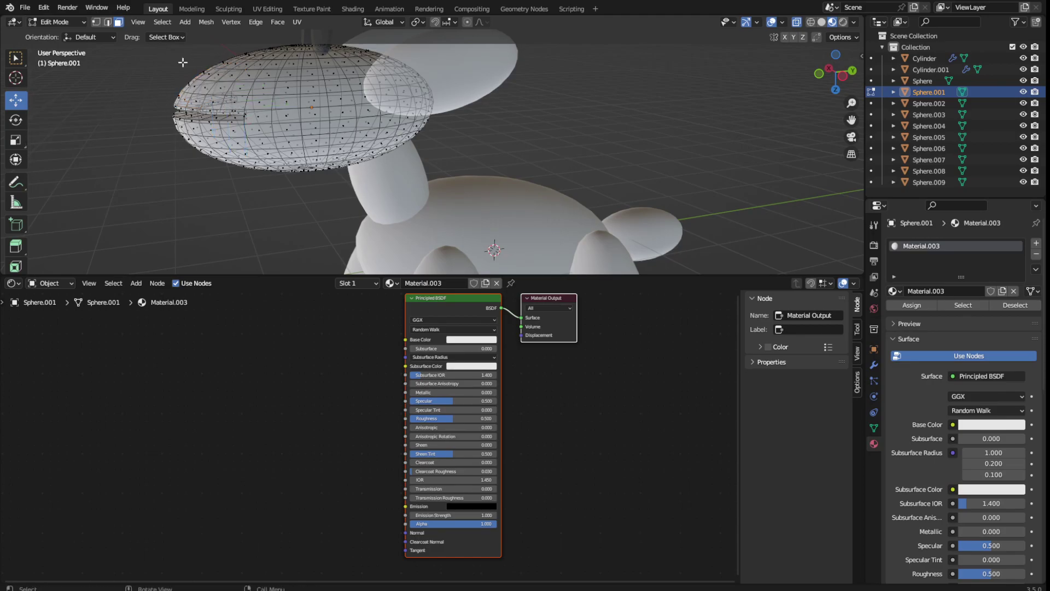
click(16, 58)
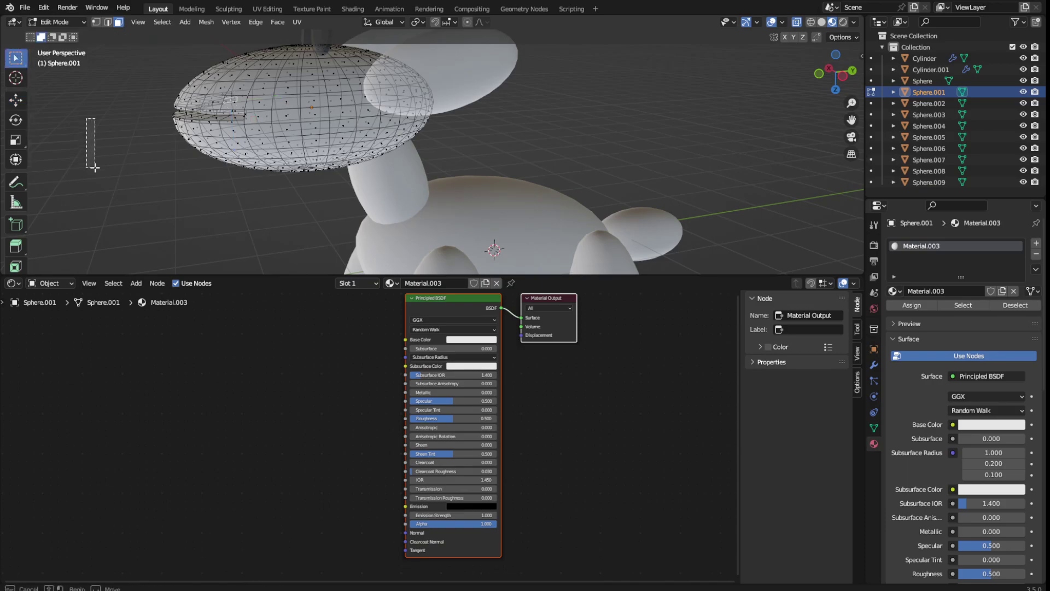
drag(244, 111, 184, 116)
middle_drag(89, 111, 344, 157)
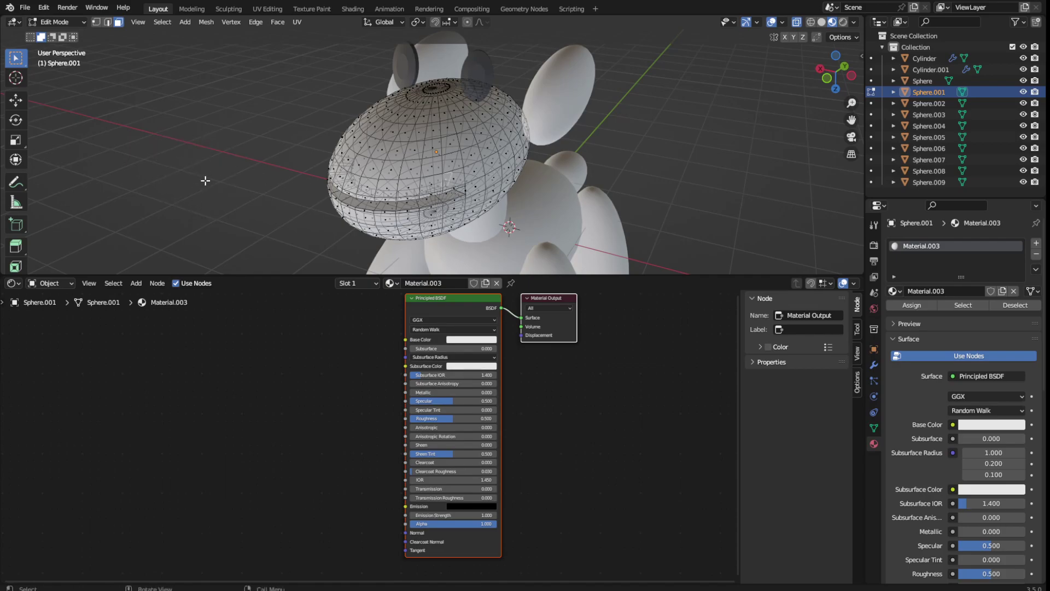
middle_drag(206, 178, 234, 178)
Switch the head to Object Mode and back into Edit Mode, orbiting to the mouth corner
click(65, 22)
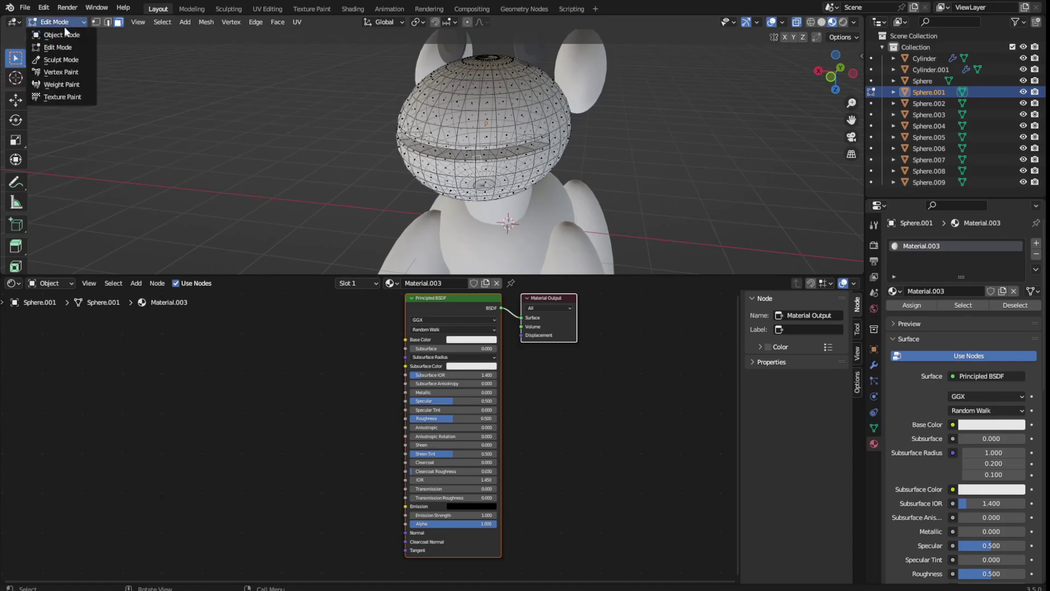
click(57, 48)
click(61, 36)
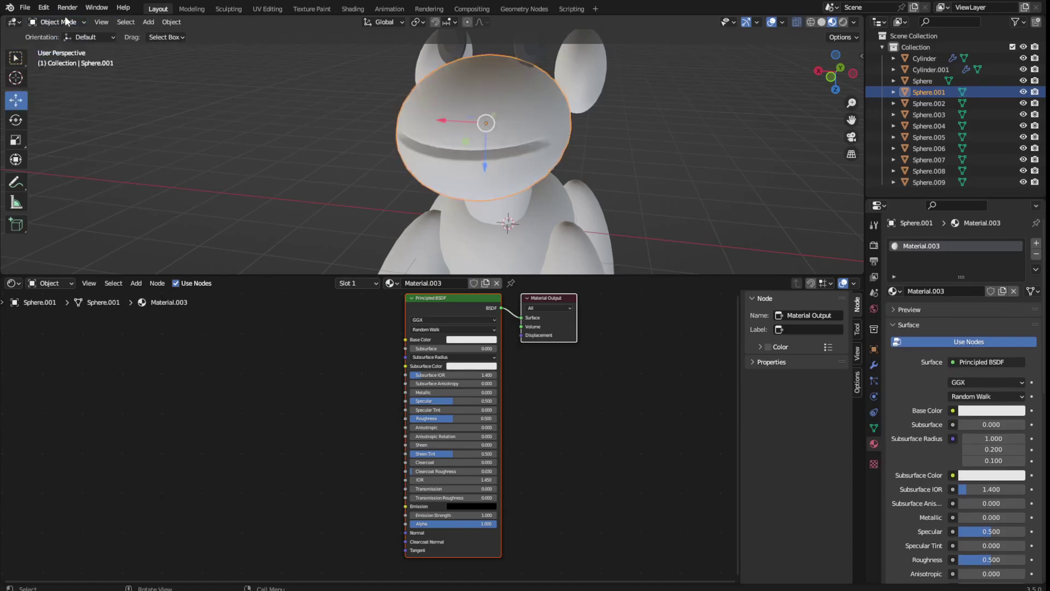
middle_drag(376, 182, 344, 149)
click(75, 26)
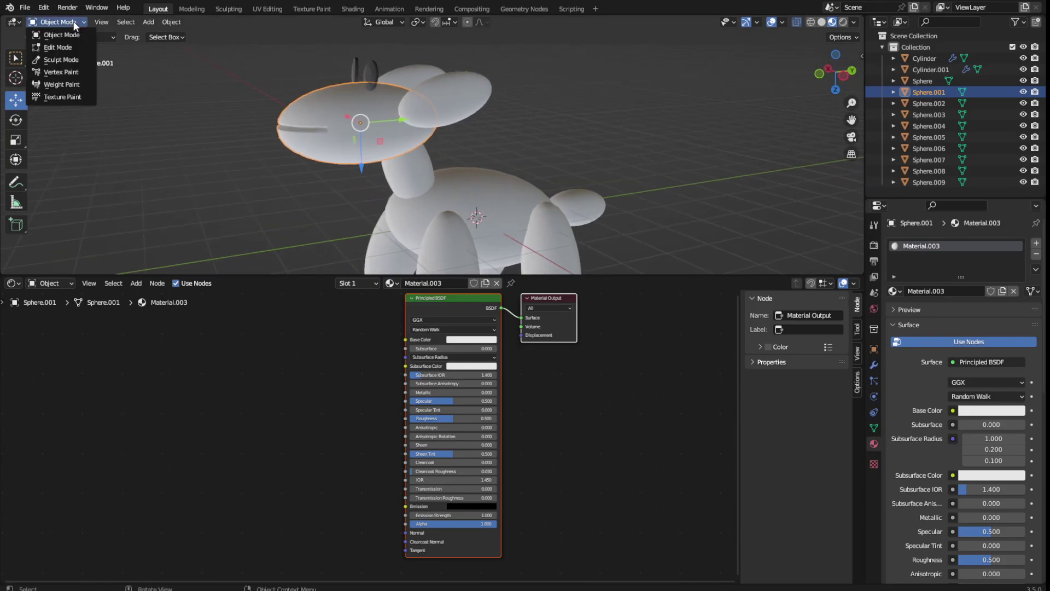
click(58, 48)
scroll(240, 102, up, 3)
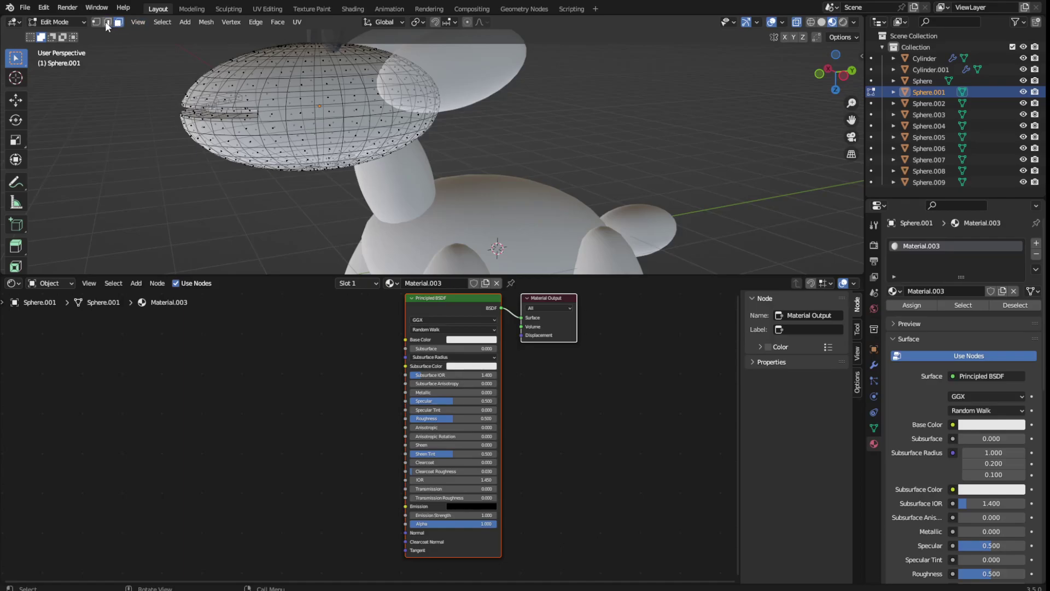
scroll(256, 110, up, 4)
middle_drag(256, 110, 370, 139)
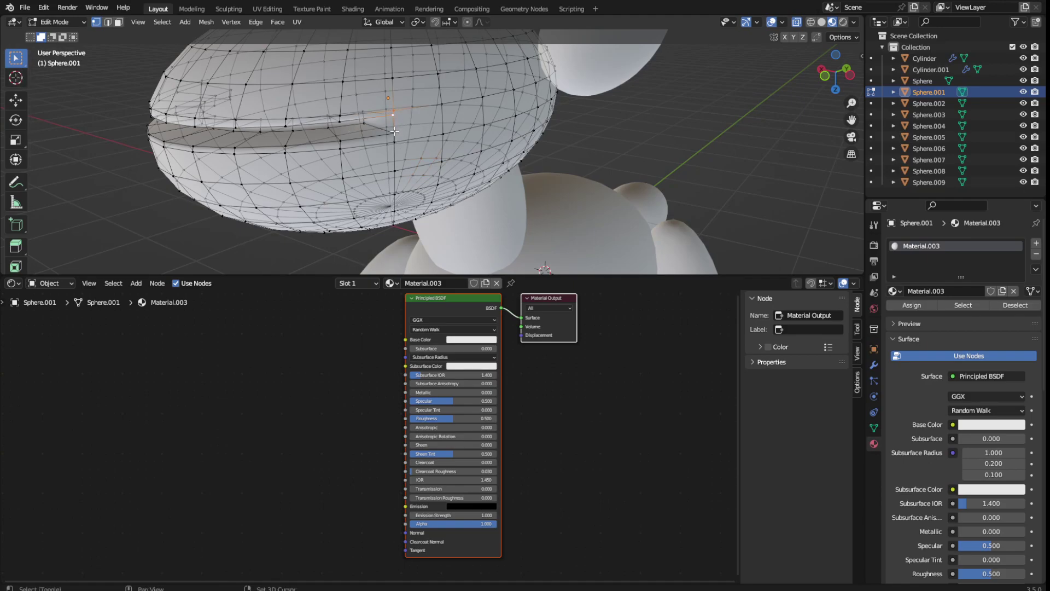
middle_drag(83, 87, 237, 131)
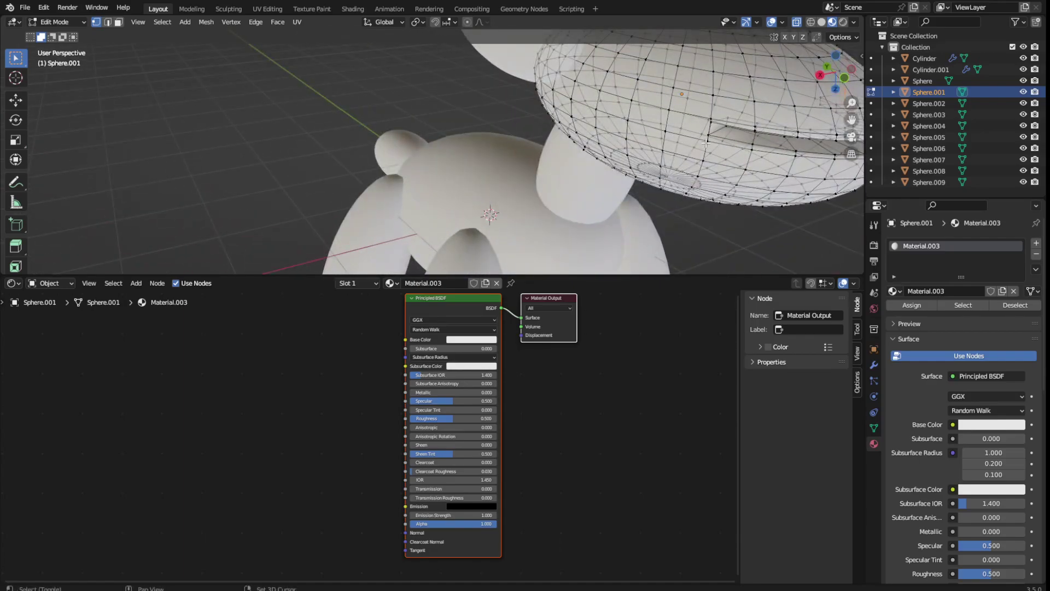
middle_drag(709, 119, 87, 96)
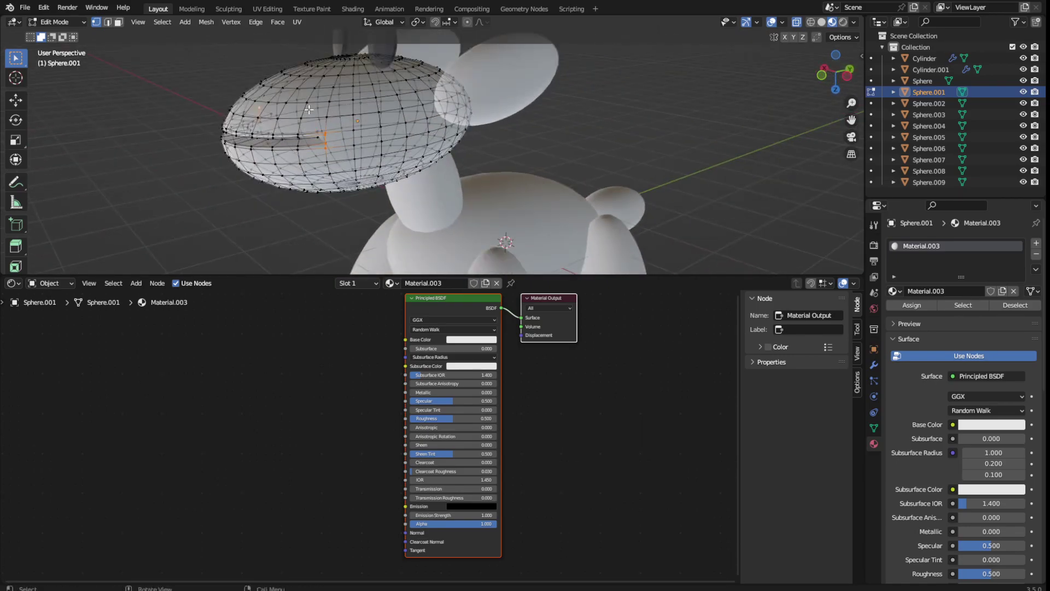
Lower the mouth-corner vertices about 0.05 m along Z, then return to Object Mode
click(24, 101)
drag(293, 163, 291, 160)
middle_drag(291, 161, 442, 130)
scroll(528, 139, up, 1)
scroll(651, 81, down, 2)
click(634, 109)
middle_drag(633, 112, 562, 112)
click(56, 21)
click(52, 33)
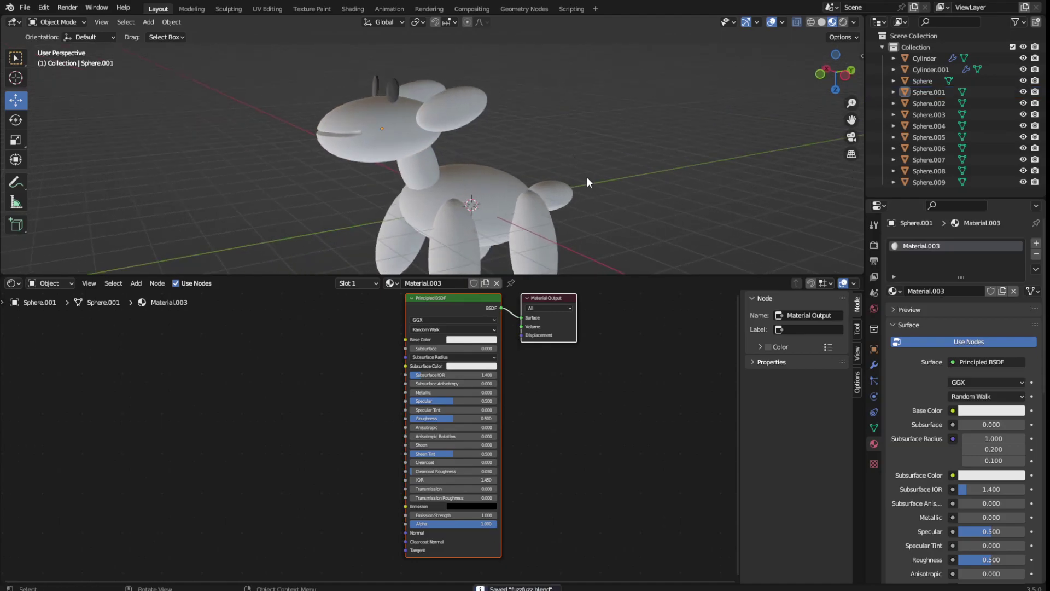
Select the head sphere, Sphere.001, and switch to the Sculpting workspace
scroll(581, 165, down, 2)
middle_drag(602, 164, 592, 146)
click(445, 225)
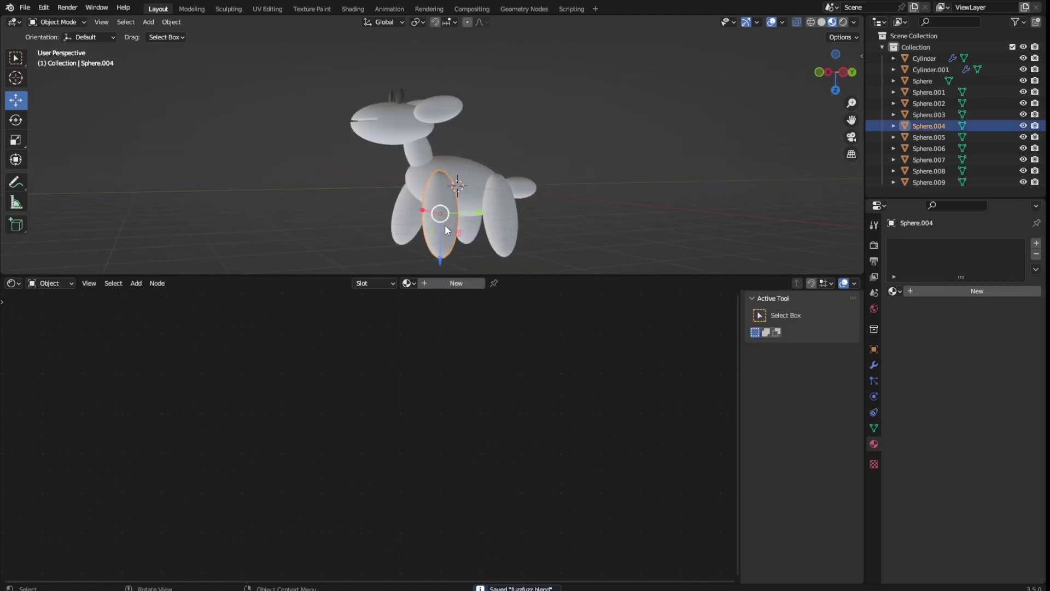
middle_drag(550, 179, 556, 212)
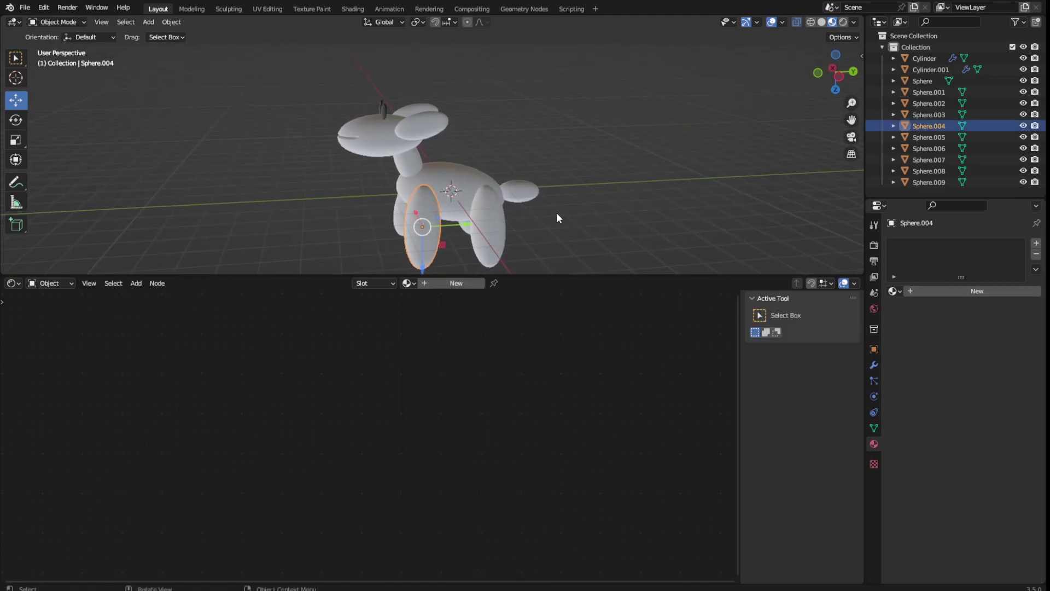
click(377, 134)
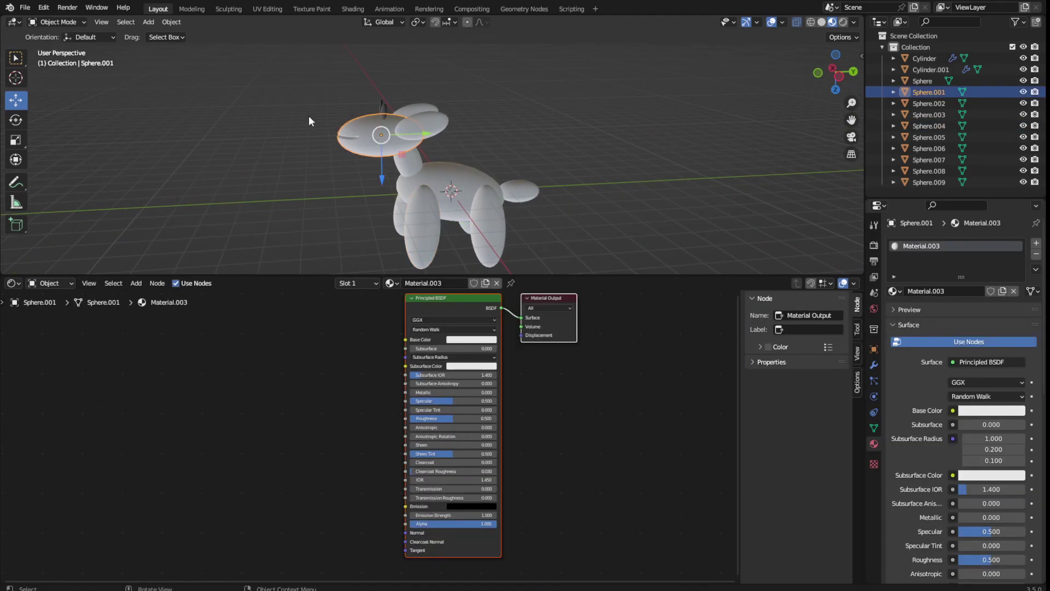
click(229, 9)
scroll(444, 104, down, 4)
mouse_move(444, 104)
middle_down()
mouse_move(437, 127)
mouse_move(461, 206)
middle_up()
scroll(468, 155, up, 5)
Set the brush radius to 165 px, choose the Grab brush, and pull the snout
right_click(517, 148)
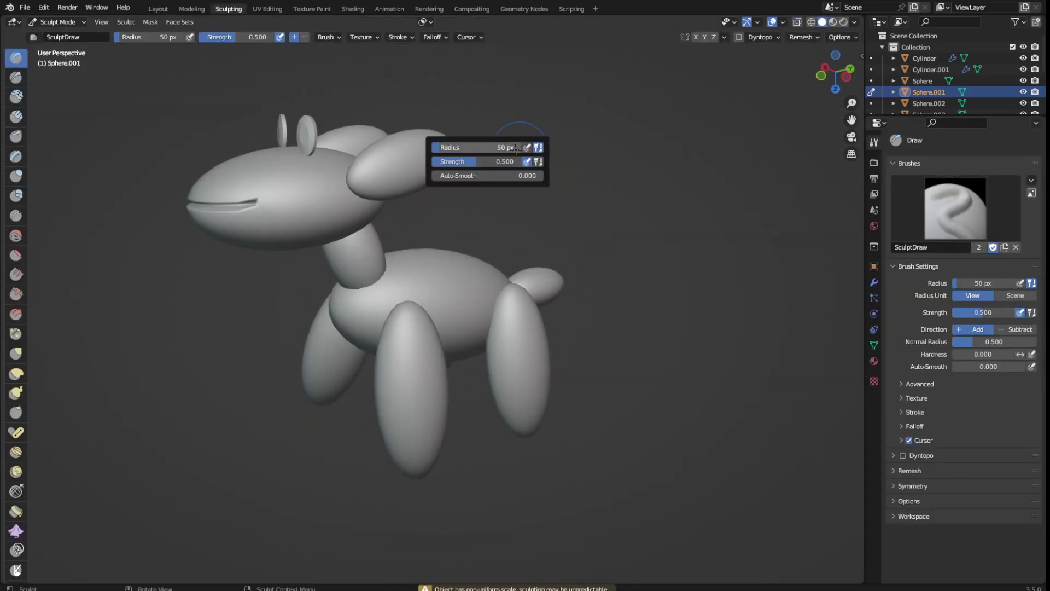
drag(465, 148, 474, 147)
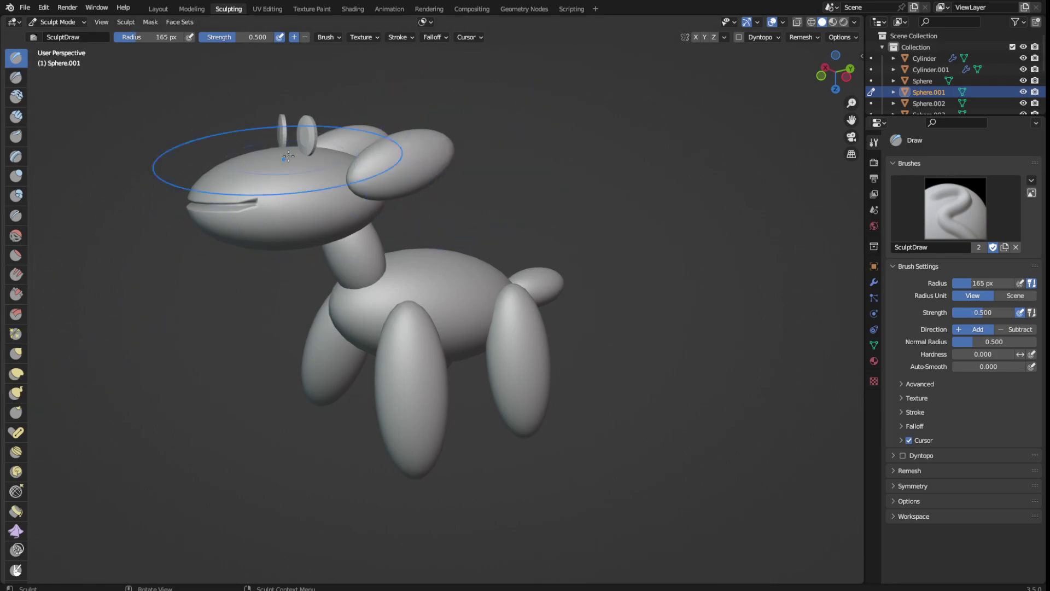
middle_drag(317, 217, 334, 284)
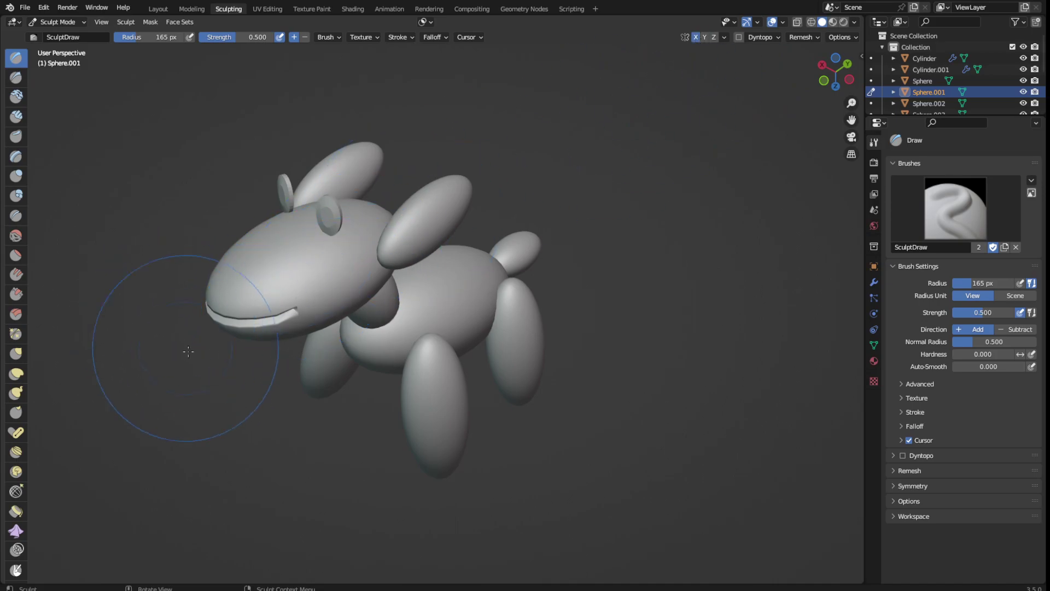
middle_drag(177, 335, 175, 356)
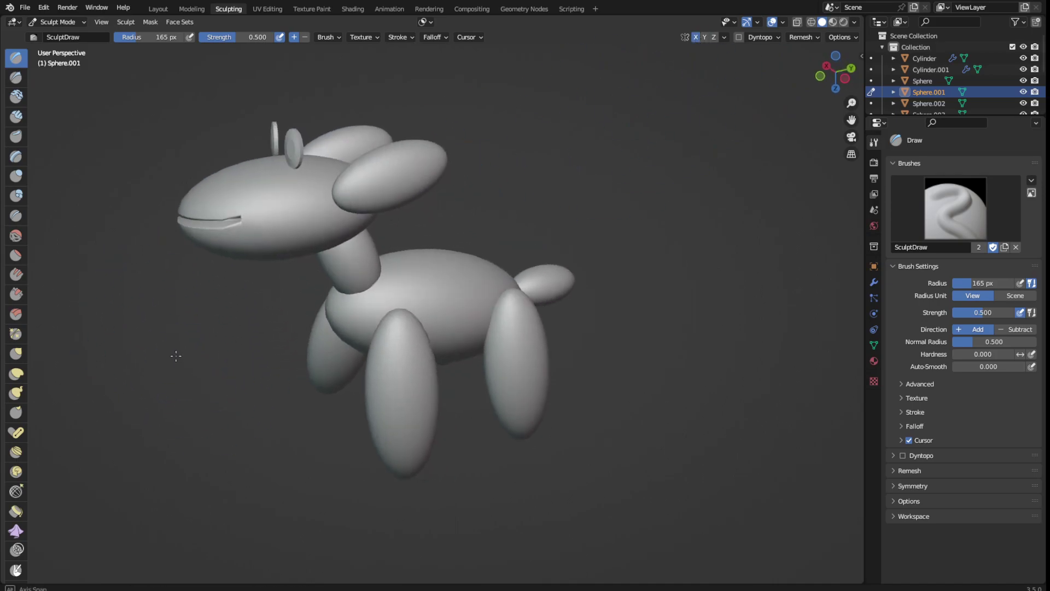
click(16, 354)
middle_drag(409, 134, 469, 277)
mouse_move(194, 212)
mouse_down()
mouse_move(179, 286)
mouse_move(136, 146)
mouse_move(360, 264)
mouse_move(264, 254)
mouse_up()
Try Elastic Deform strokes on the snout and the back of the head, undoing each one
key(ctrl+z)
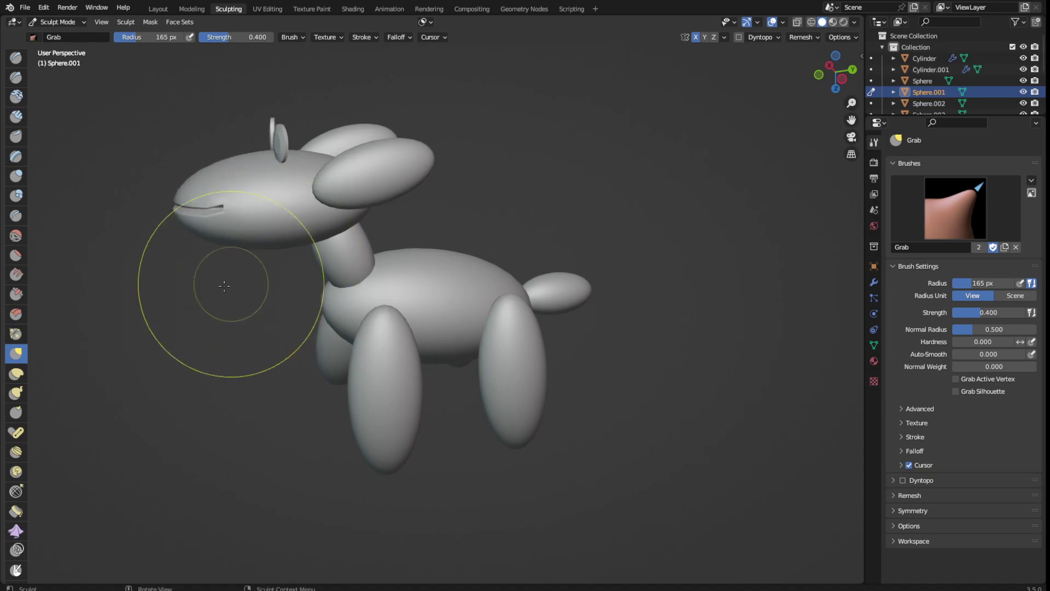
click(16, 373)
mouse_move(219, 307)
mouse_down()
mouse_move(240, 354)
mouse_move(307, 347)
mouse_up()
key(ctrl+z)
drag(361, 192, 371, 109)
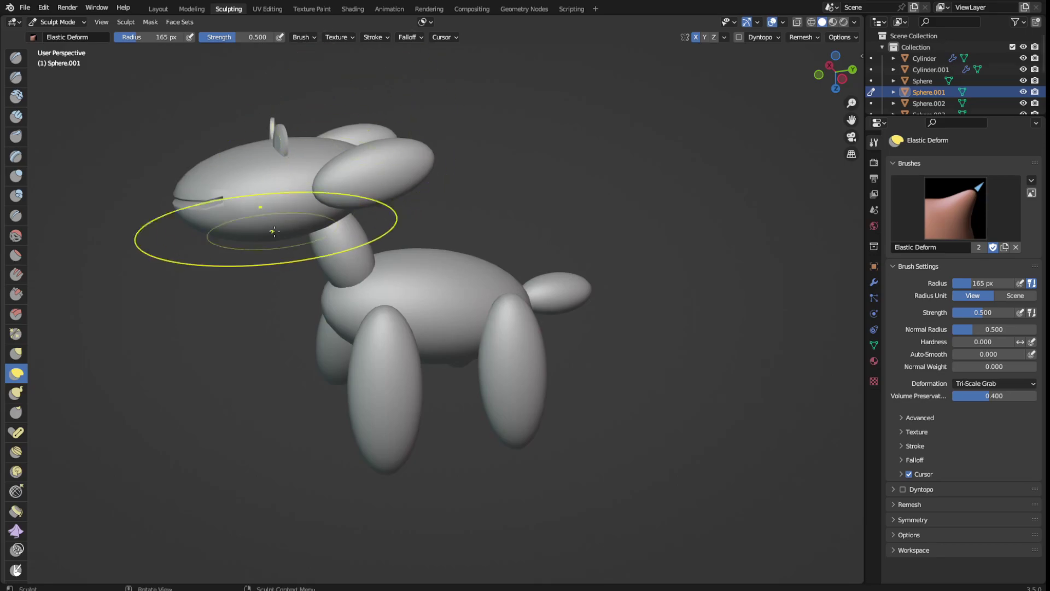
key(ctrl+z)
Go back to the Grab brush and test pinches on the head side and snout, undoing both
click(18, 353)
middle_drag(287, 297, 372, 287)
drag(428, 260, 390, 254)
mouse_move(527, 298)
middle_down()
mouse_move(563, 280)
mouse_move(537, 300)
middle_up()
key(ctrl+z)
drag(421, 316, 363, 315)
key(ctrl+z)
middle_drag(462, 227, 448, 344)
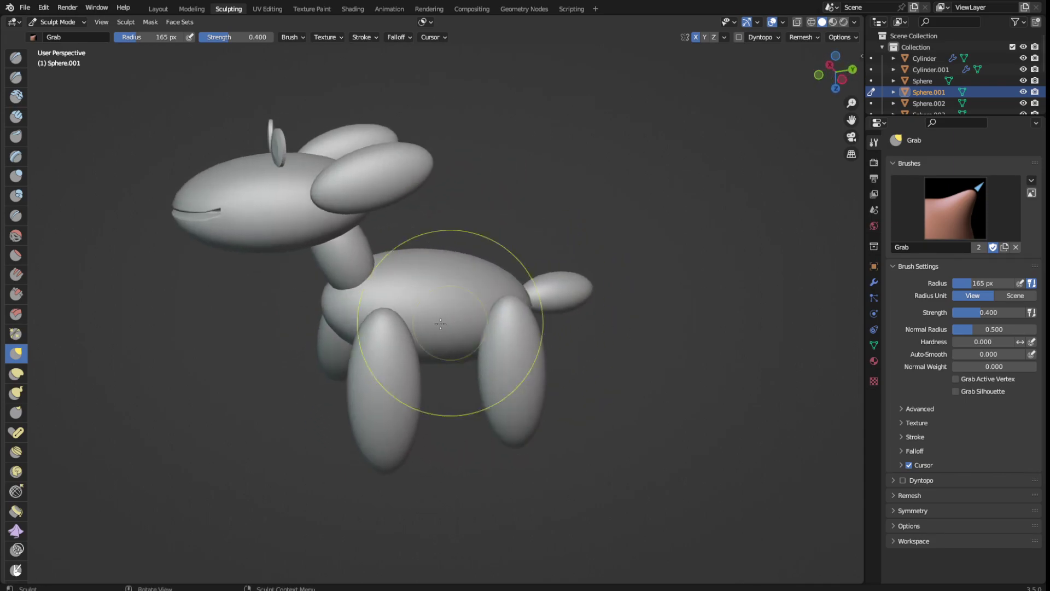
Select both front leg spheres and pull their tips into shape with the Grab brush
click(158, 9)
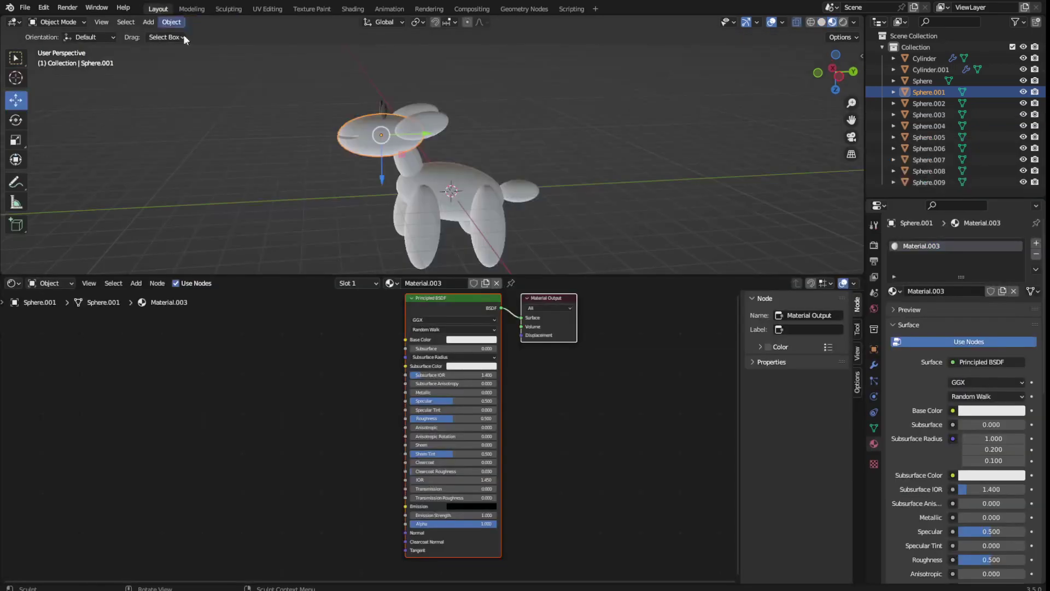
click(419, 242)
middle_drag(333, 244, 369, 239)
shift+click(395, 228)
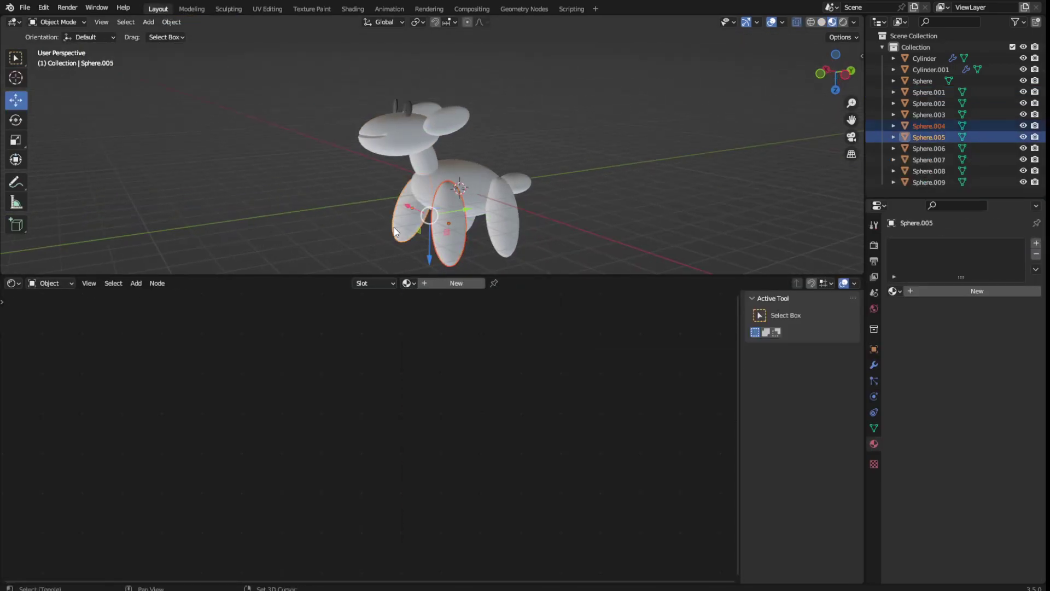
click(229, 9)
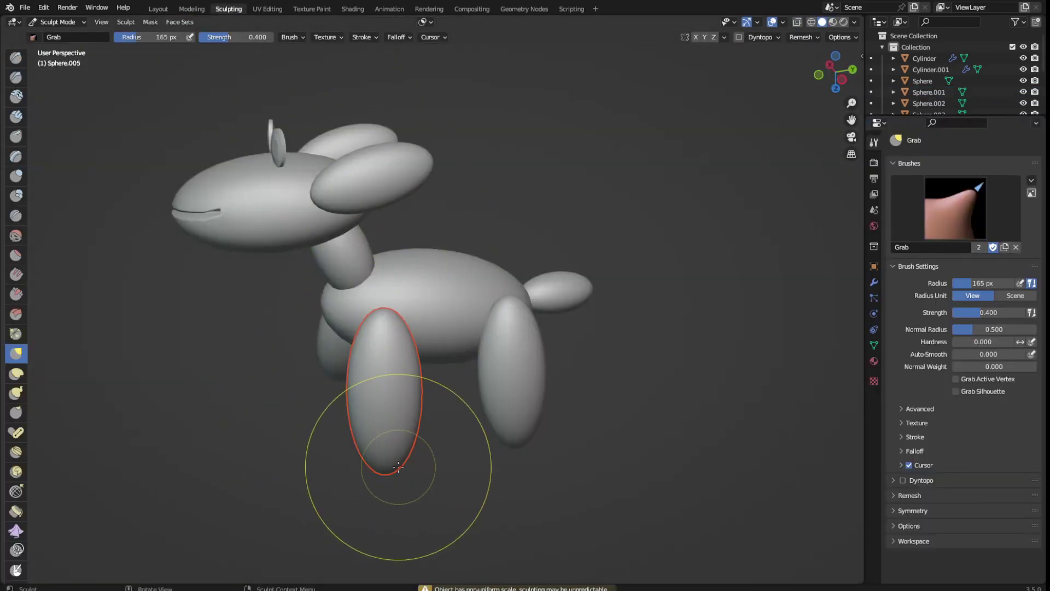
scroll(452, 477, up, 3)
drag(452, 477, 446, 468)
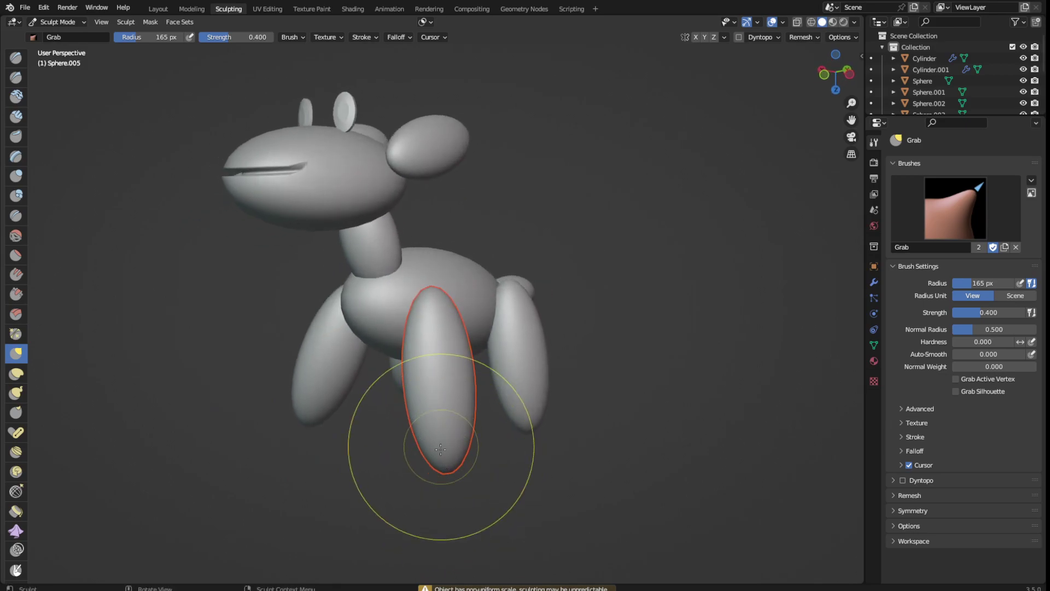
middle_drag(441, 444, 502, 431)
drag(523, 434, 518, 381)
drag(394, 429, 323, 423)
drag(369, 320, 383, 328)
Select only front leg Sphere.004 and reshape its tip
click(166, 10)
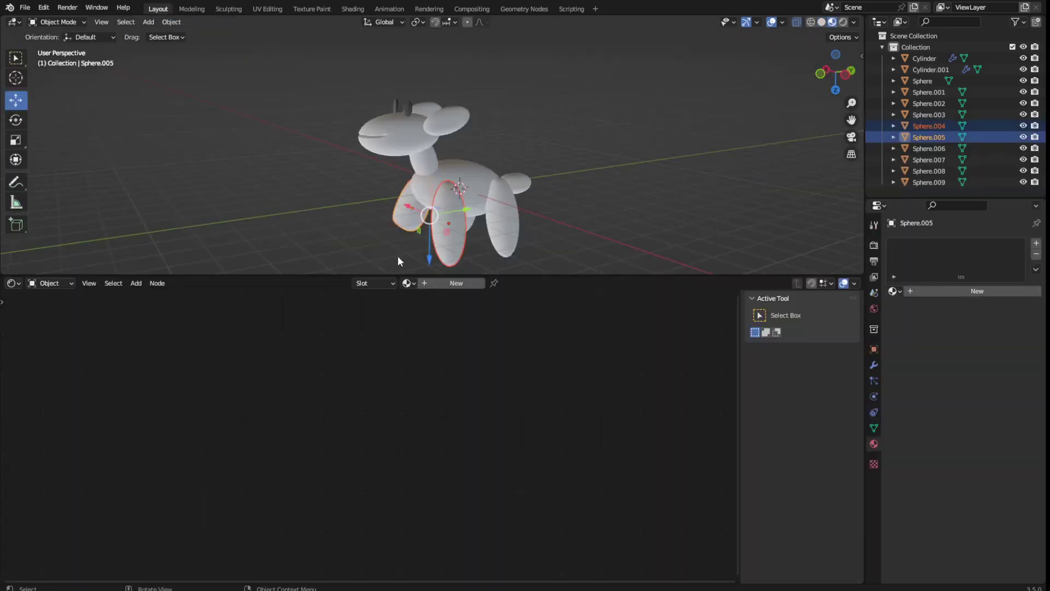
click(450, 235)
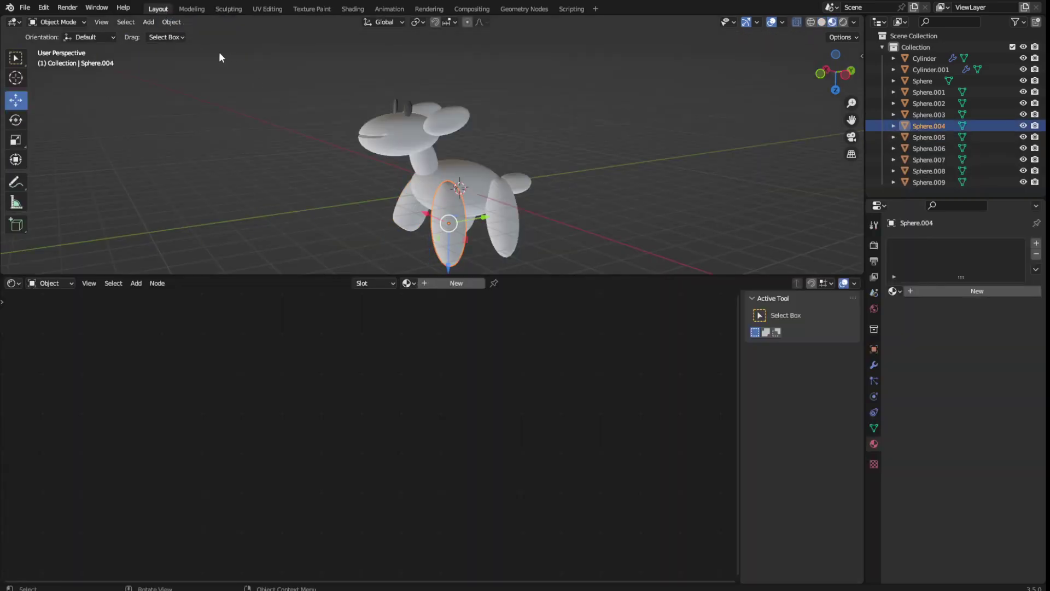
click(214, 8)
drag(517, 433, 523, 442)
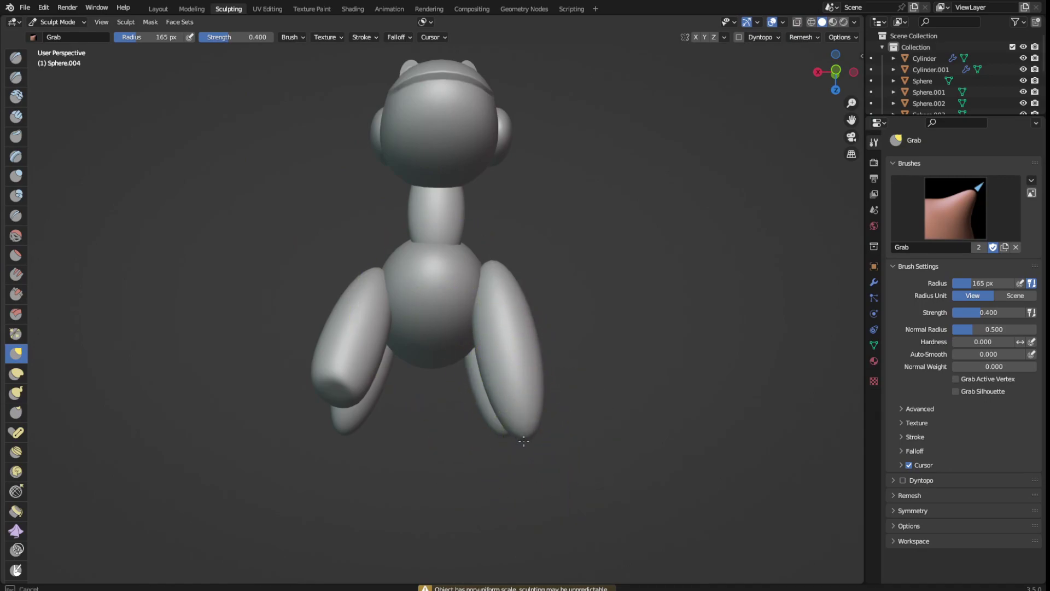
drag(480, 343, 481, 341)
middle_drag(481, 340, 363, 332)
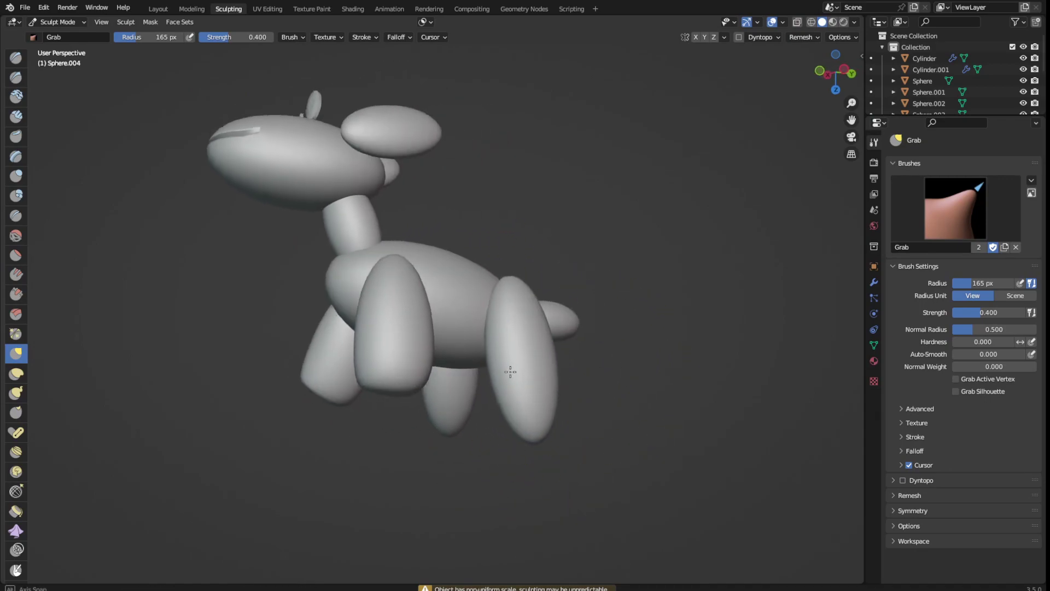
Make rear leg Sphere.002 active and enter Sculpt Mode on it
click(159, 9)
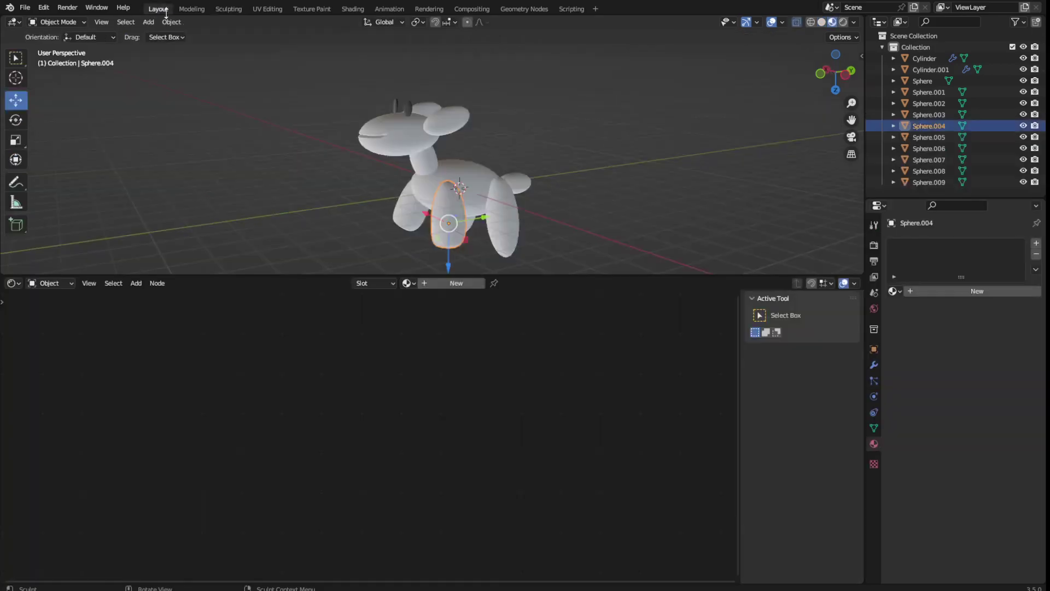
click(495, 237)
click(233, 11)
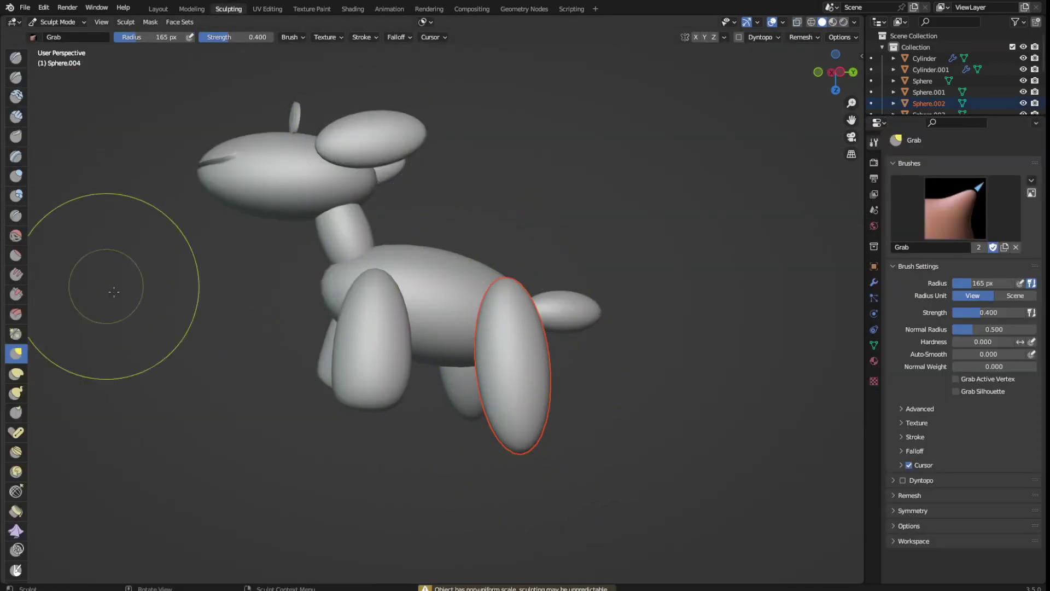
click(158, 9)
click(509, 239)
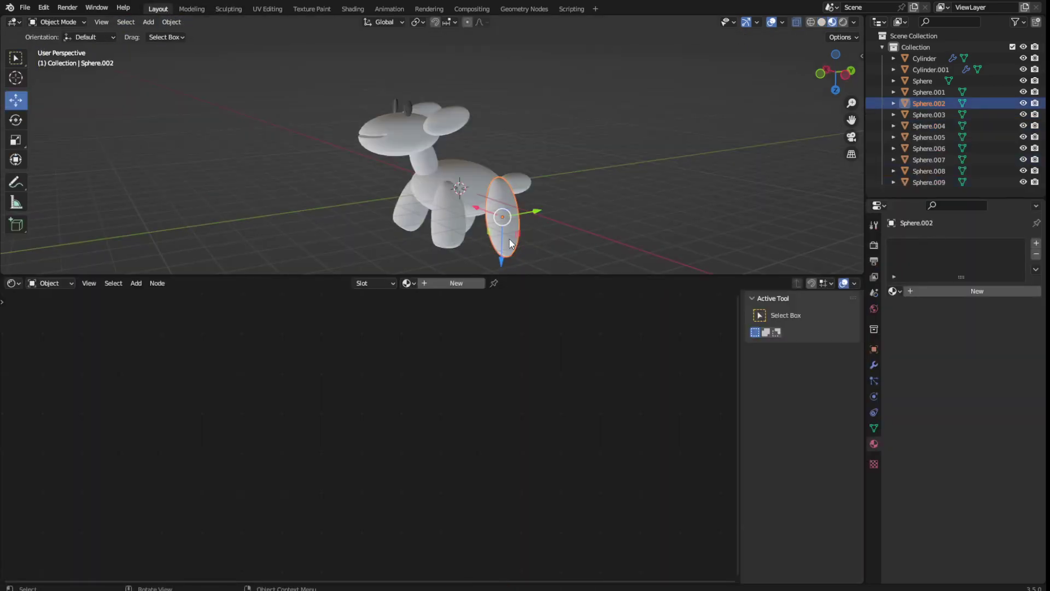
click(227, 9)
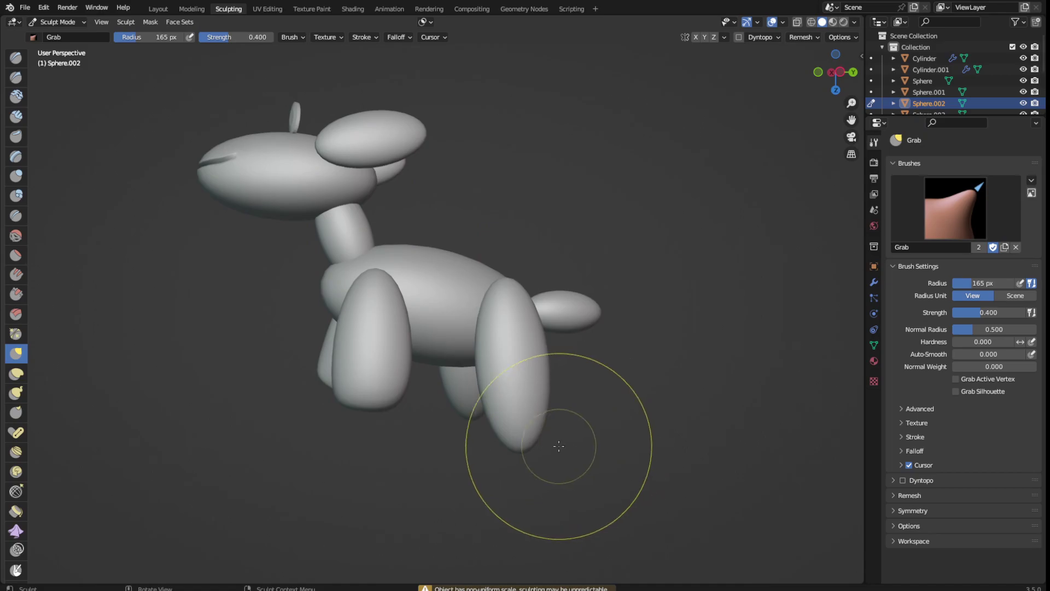
middle_drag(511, 368, 421, 427)
Select front-left leg Sphere.003 and pull its tip up to shorten it, then return to Layout
click(159, 10)
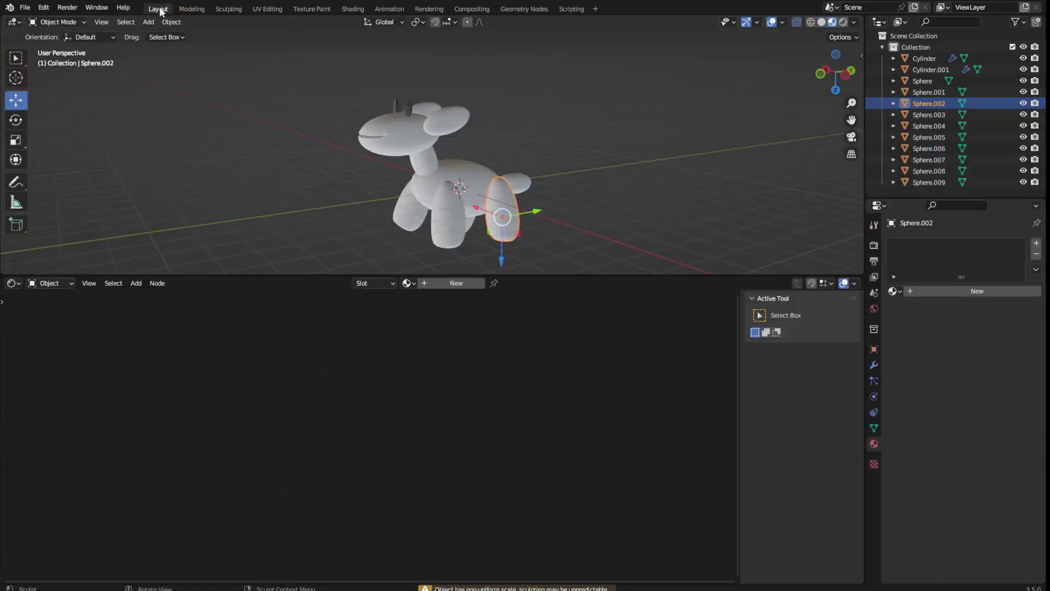
middle_drag(384, 207, 444, 227)
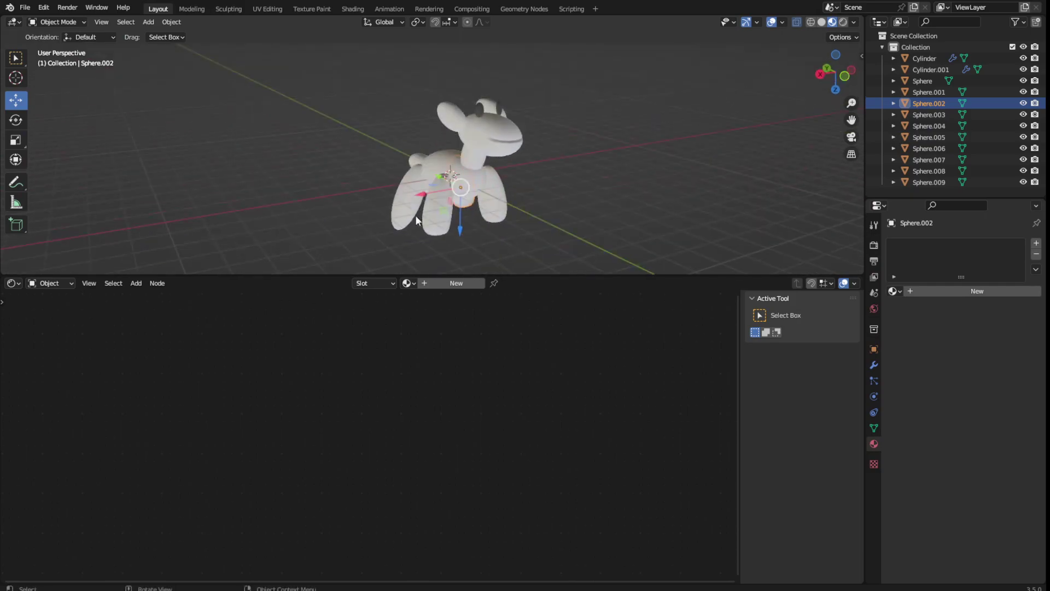
click(396, 225)
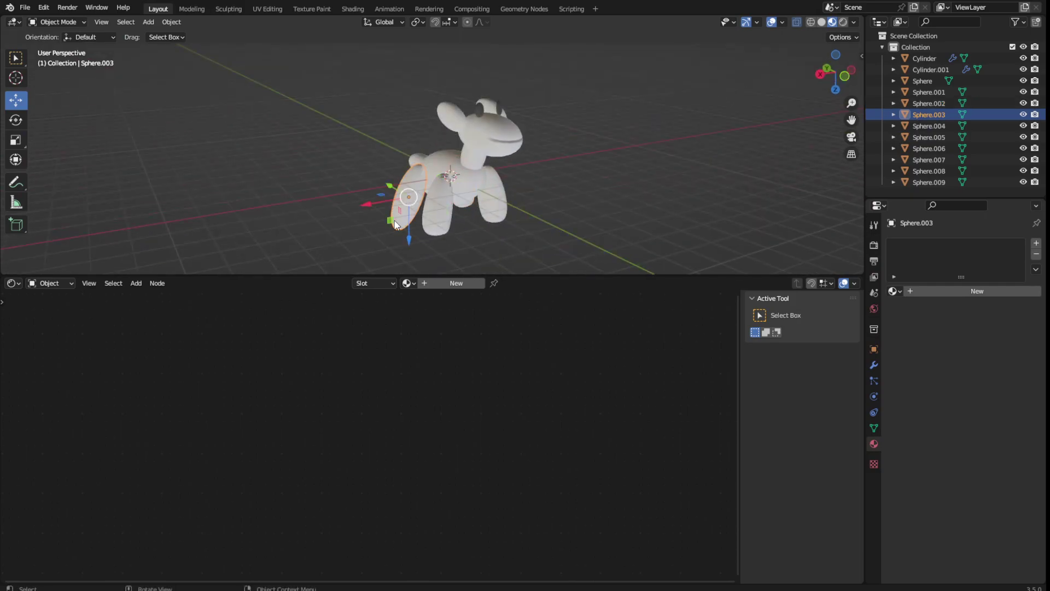
click(191, 9)
click(228, 9)
drag(458, 481, 423, 388)
middle_drag(611, 431, 386, 443)
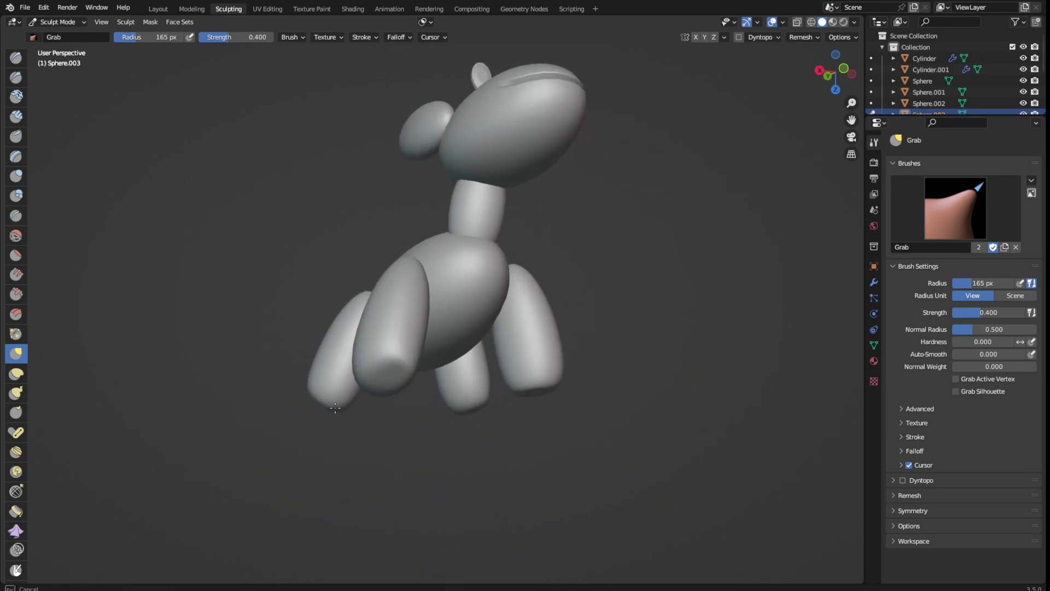
middle_drag(623, 374, 509, 434)
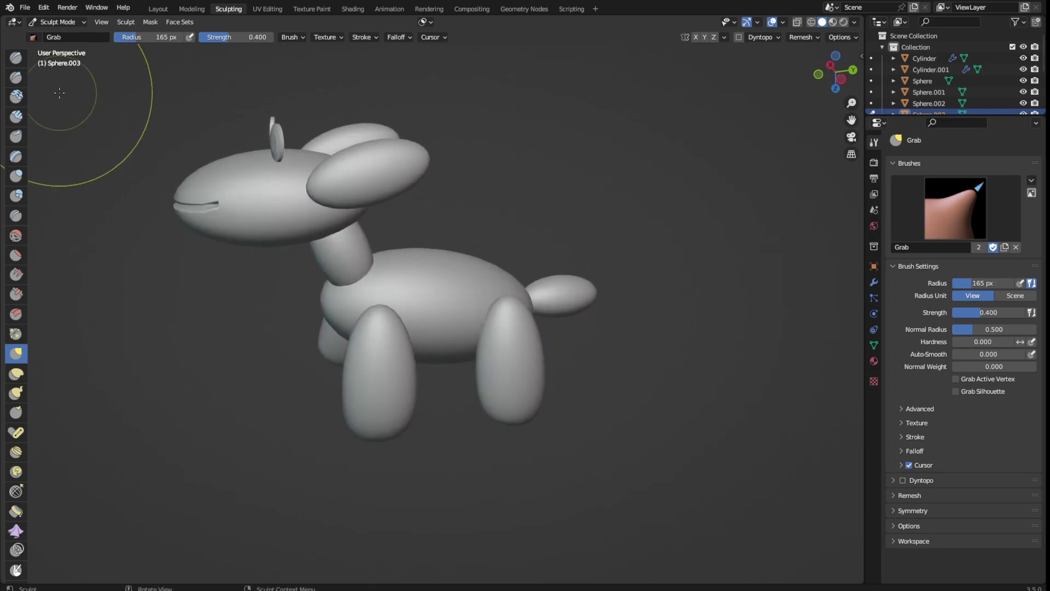
click(157, 9)
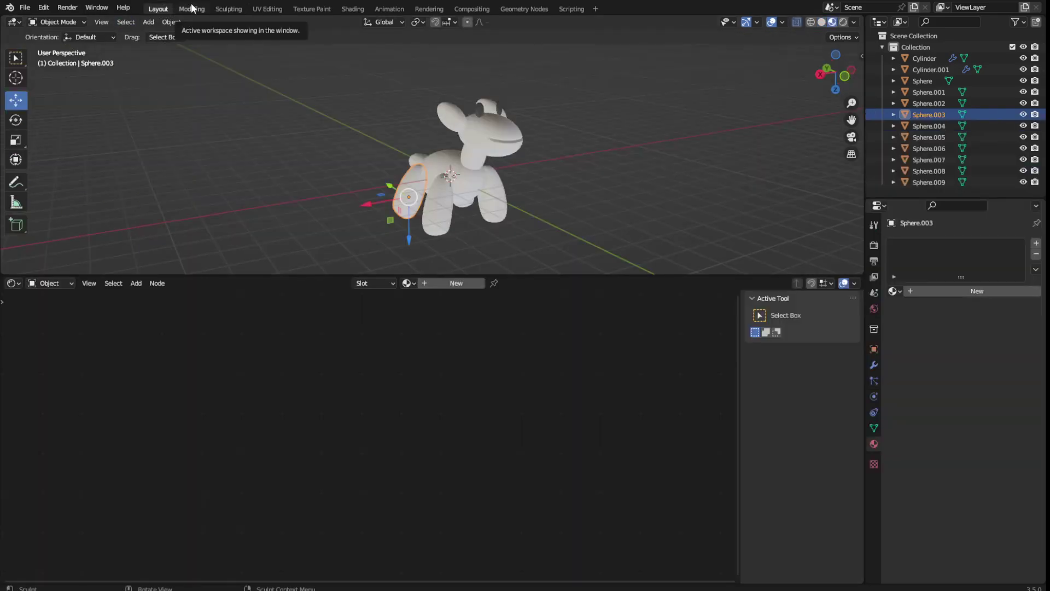
Select tail sphere Sphere.006 and try stretching it in Sculpt Mode, then undo
click(465, 169)
middle_drag(465, 170, 434, 178)
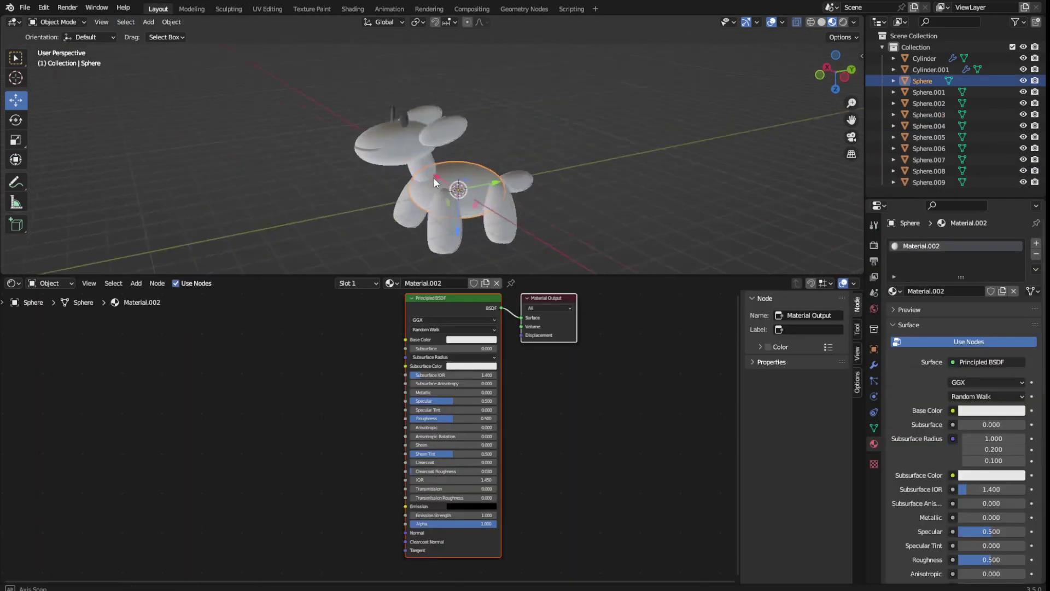
click(526, 189)
middle_drag(527, 190, 274, 47)
click(228, 9)
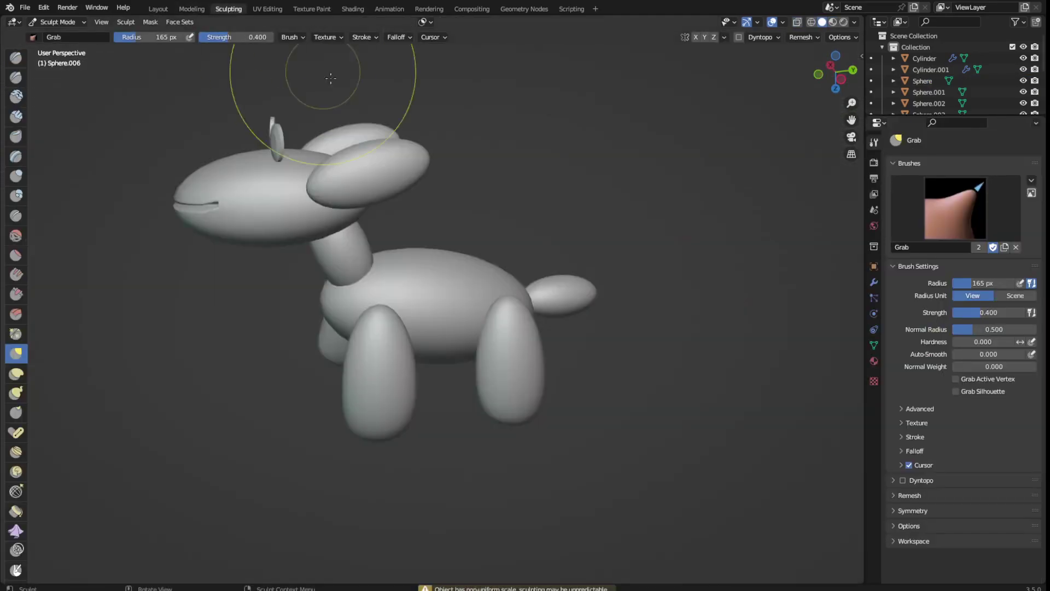
drag(533, 317, 555, 342)
middle_drag(413, 261, 449, 287)
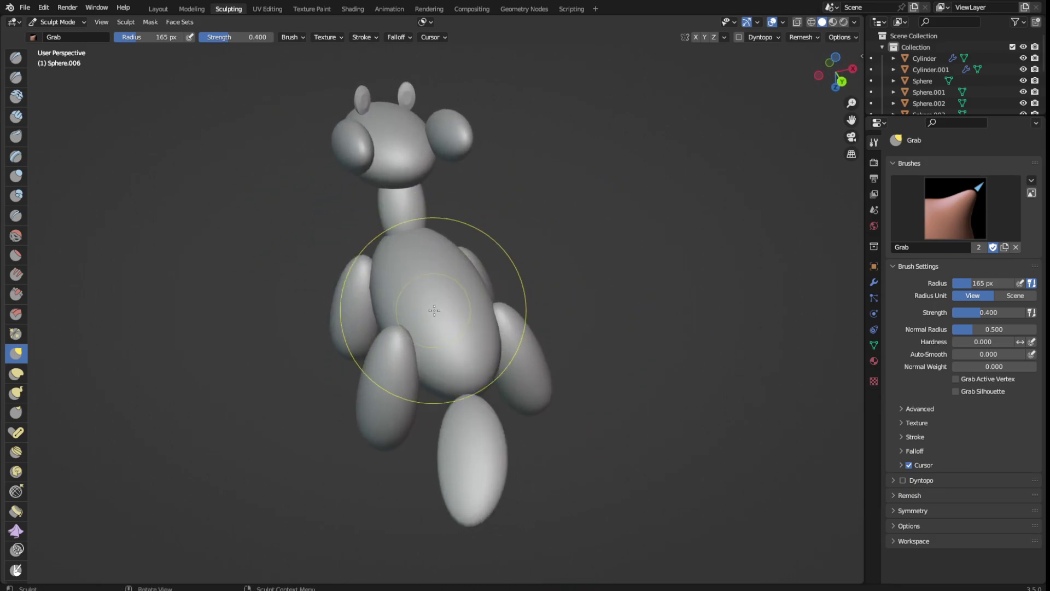
key(ctrl+z)
Enable X-axis mirroring and pull the tail's tip outward and downward
click(696, 37)
middle_drag(445, 403, 580, 382)
mouse_move(598, 370)
mouse_down()
mouse_move(664, 402)
mouse_move(523, 284)
mouse_up()
middle_drag(412, 288, 298, 328)
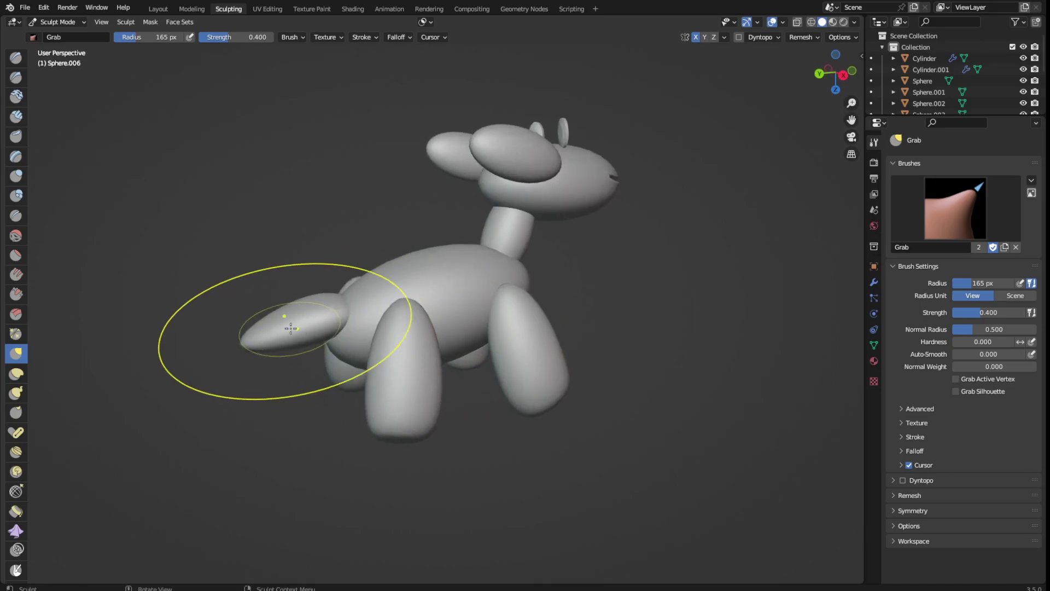
mouse_move(176, 317)
middle_down()
mouse_move(379, 348)
mouse_move(430, 344)
mouse_move(418, 342)
middle_up()
mouse_move(561, 316)
mouse_down()
mouse_move(563, 372)
mouse_move(601, 324)
mouse_move(637, 359)
mouse_move(609, 160)
mouse_move(638, 150)
mouse_move(637, 165)
mouse_up()
Refine the tail shape from above and return to Layout with the body selected
middle_drag(637, 165, 563, 375)
drag(562, 375, 622, 377)
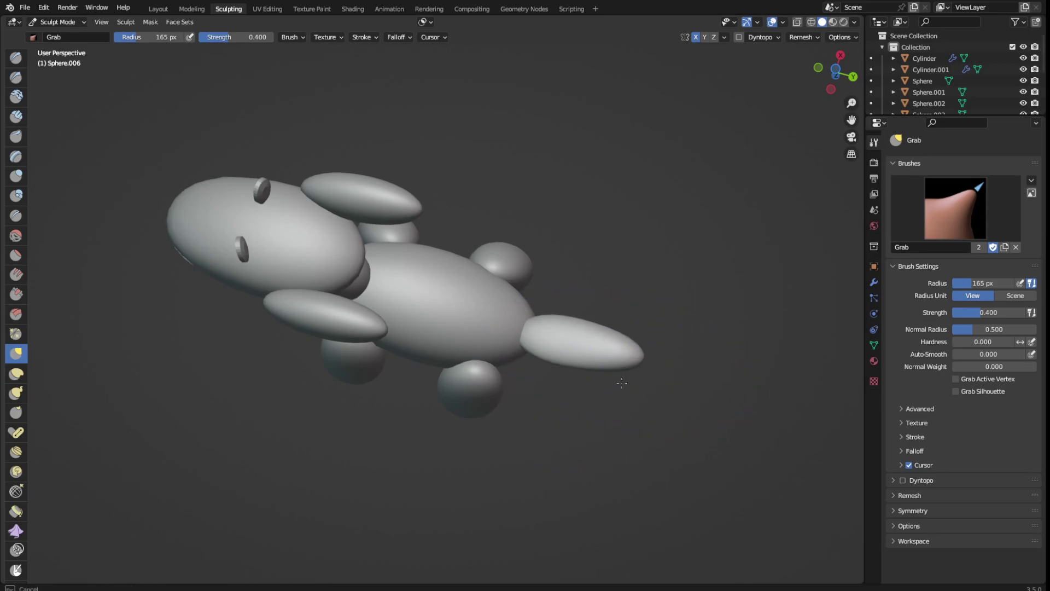
drag(559, 358, 557, 322)
mouse_move(556, 411)
middle_down()
mouse_move(581, 328)
mouse_move(625, 357)
middle_up()
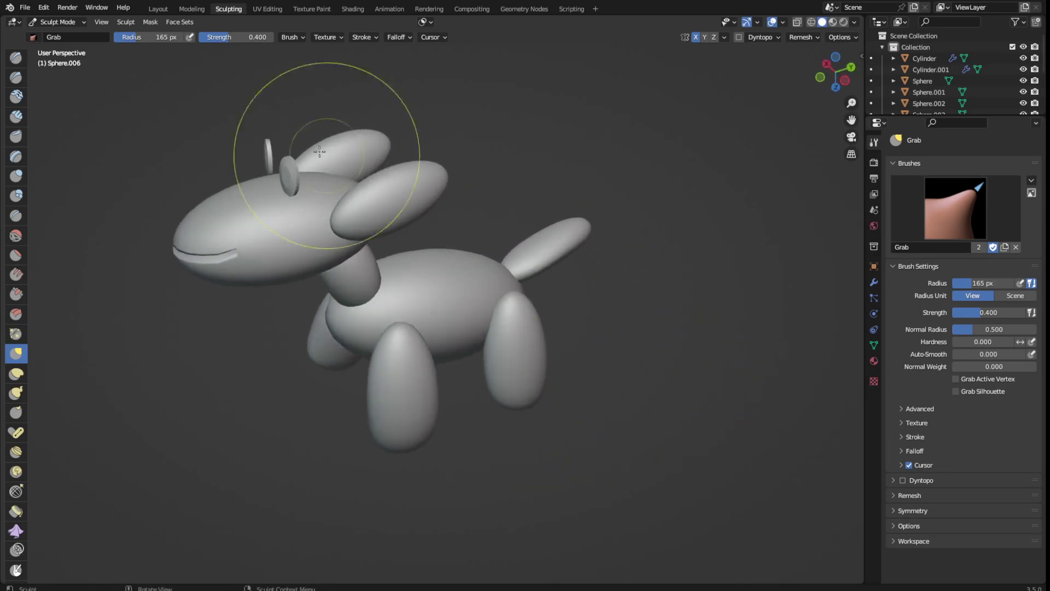
click(159, 10)
click(379, 156)
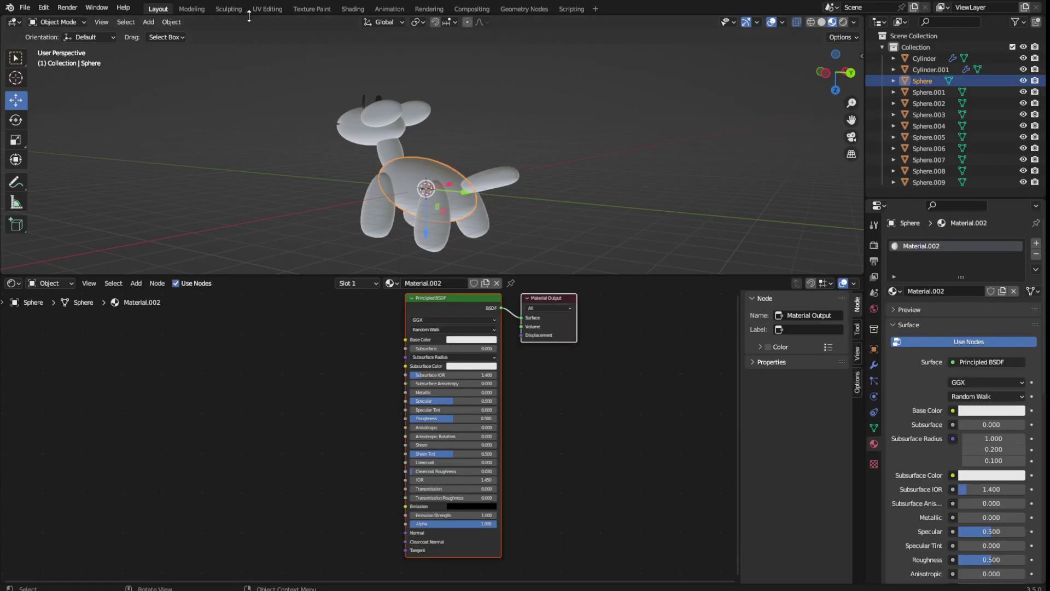
Sculpt the body with a 299 px Grab brush, shaping the belly and body
click(229, 9)
right_click(536, 167)
drag(536, 166, 560, 167)
middle_drag(553, 322, 534, 283)
drag(449, 359, 453, 341)
middle_drag(492, 176, 438, 246)
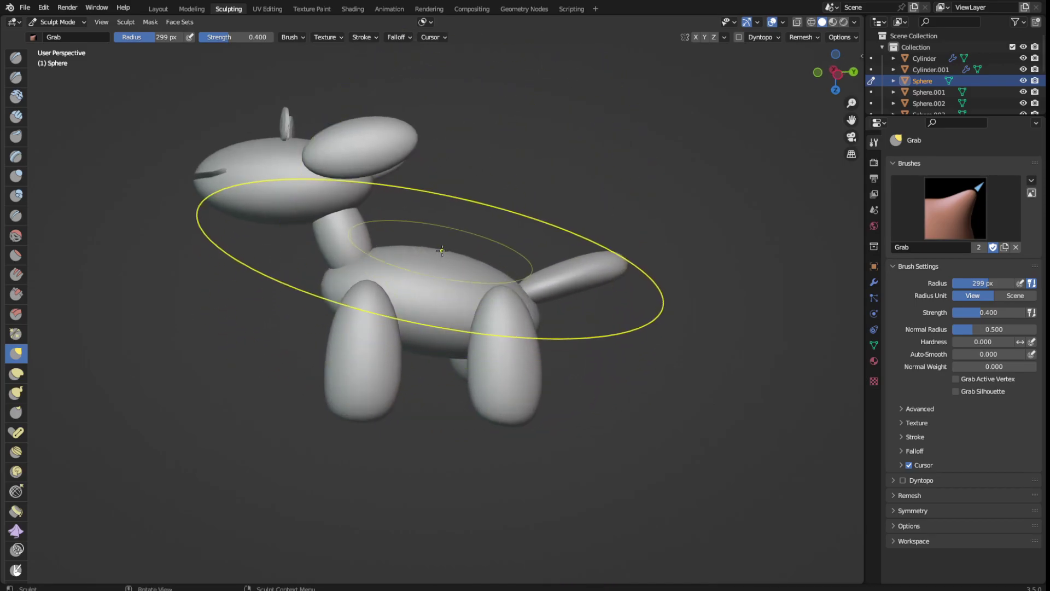
drag(439, 252, 413, 309)
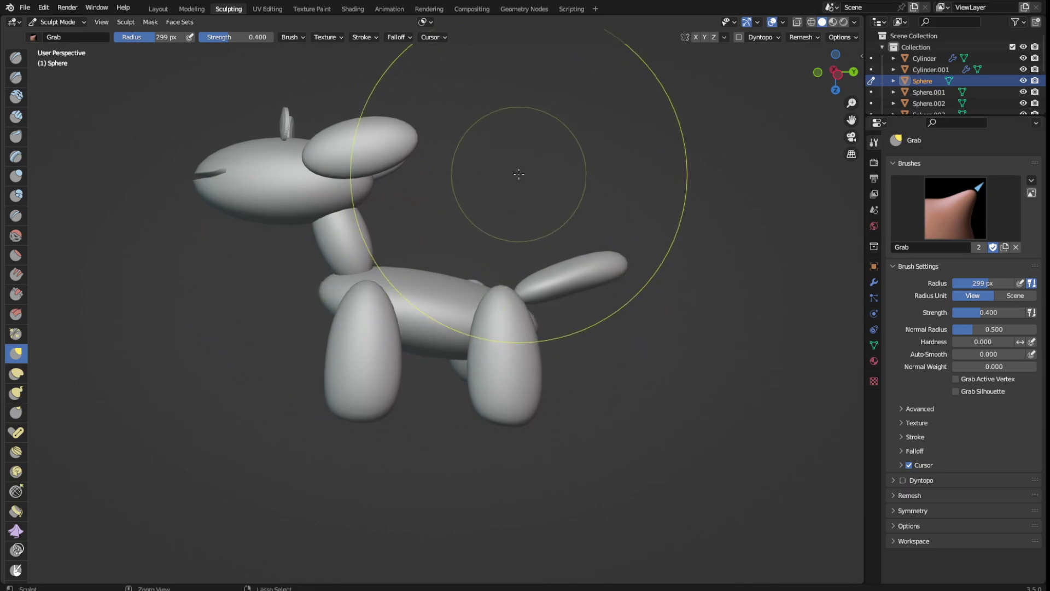
Reduce the Grab radius to 190 px, press the back down and pull the rear up
right_click(527, 155)
drag(481, 156, 462, 155)
drag(434, 252, 440, 267)
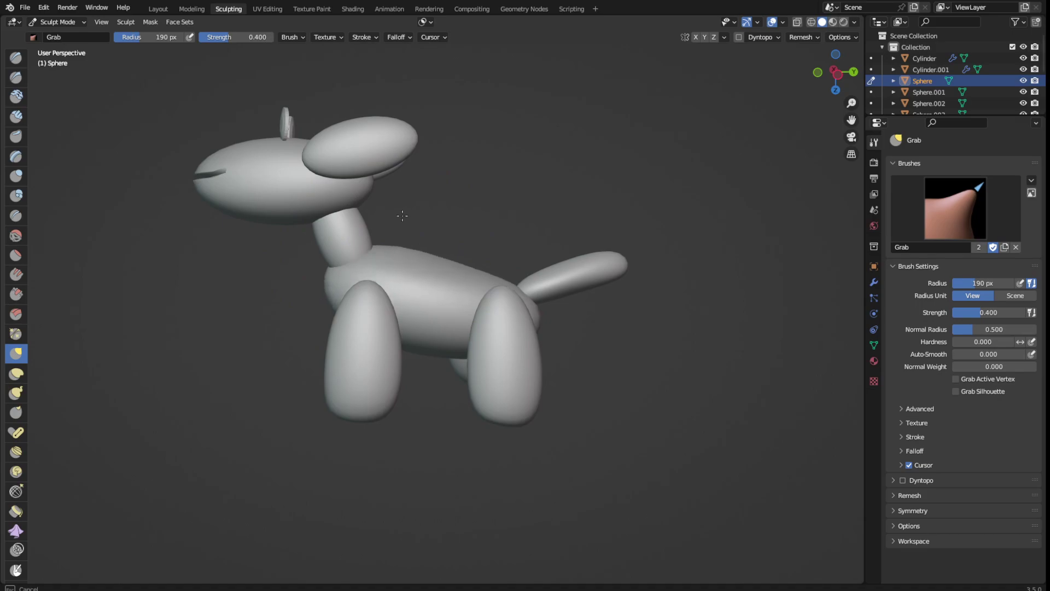
mouse_move(492, 264)
middle_down()
mouse_move(642, 223)
mouse_move(526, 232)
mouse_move(509, 82)
middle_up()
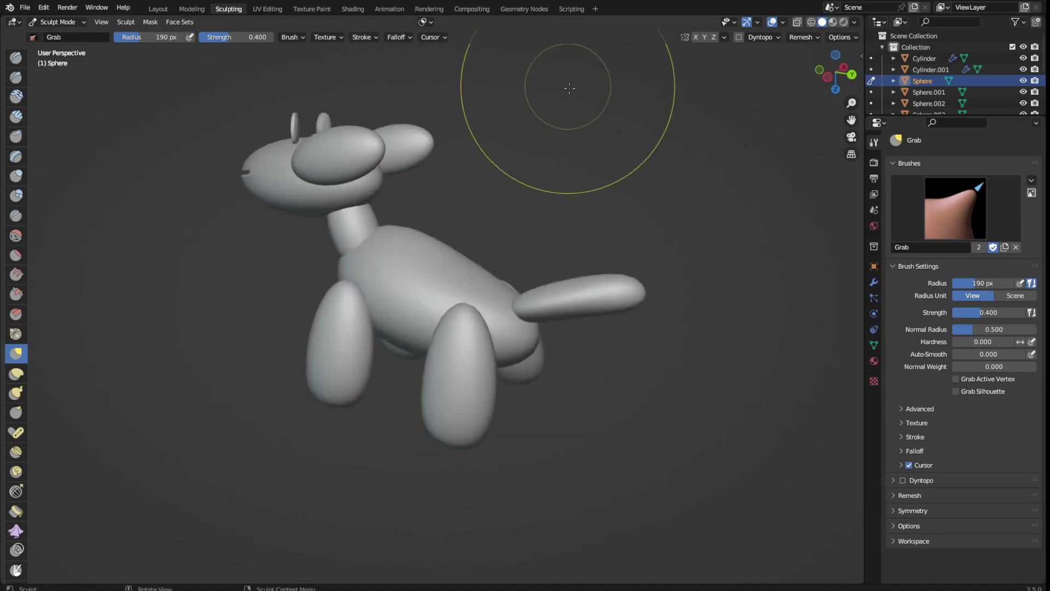
middle_drag(590, 230, 605, 234)
middle_drag(556, 328, 506, 372)
drag(515, 323, 578, 232)
Undo the rear pulls, toggle X mirroring, and return to Object Mode
key(ctrl+z)
drag(517, 292, 557, 241)
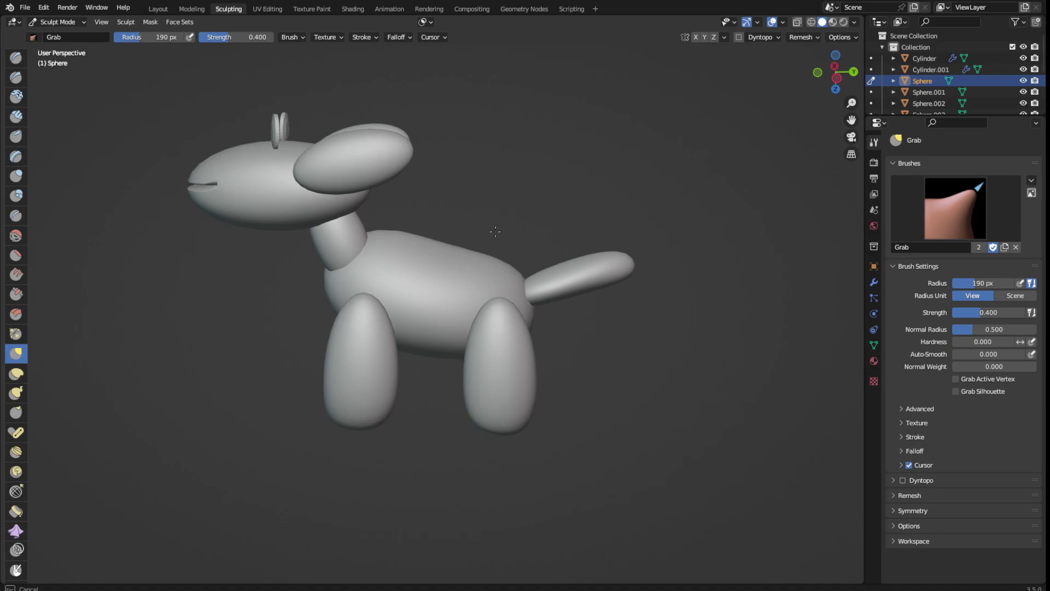
middle_drag(528, 230, 463, 282)
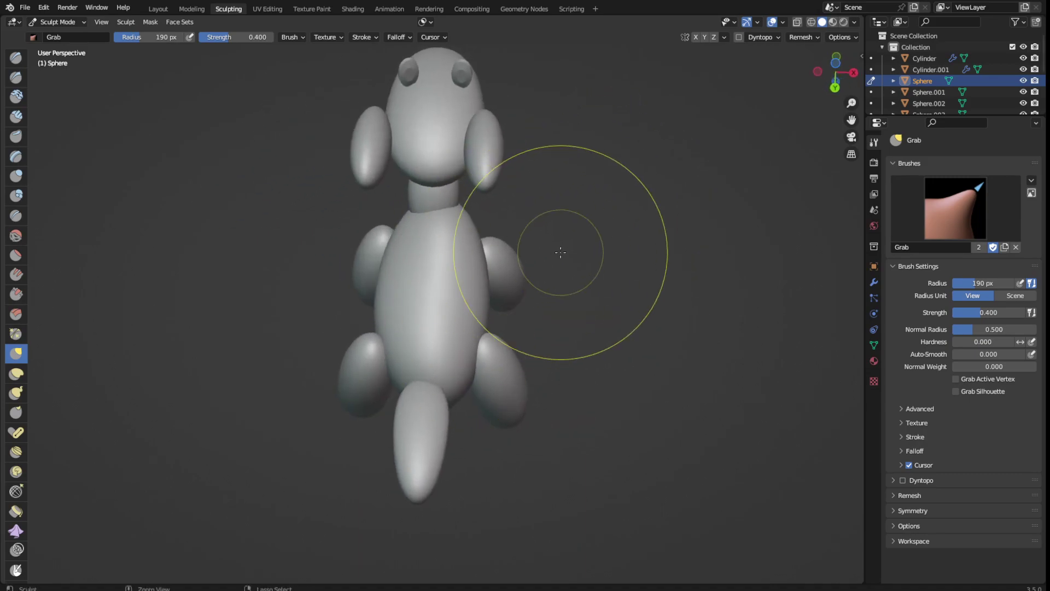
key(ctrl+z)
key(ctrl+z)
click(695, 37)
mouse_move(507, 233)
middle_down()
mouse_move(614, 224)
mouse_move(654, 198)
middle_up()
key(ctrl+z)
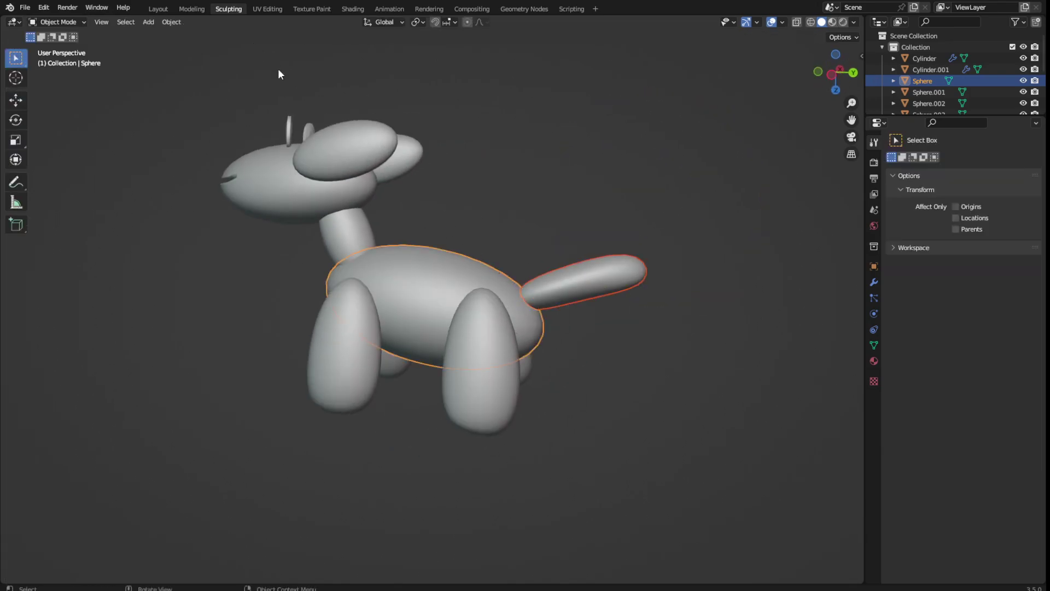
Grab-sculpt the body: lift the rear and neck area, pull the rump out, press the back down
click(238, 11)
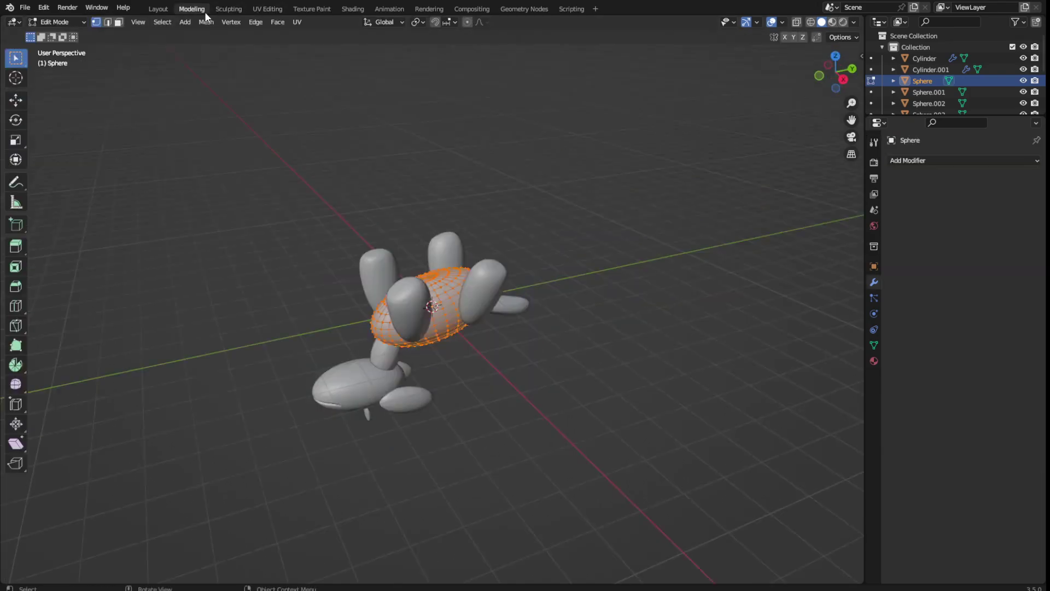
drag(514, 309, 531, 259)
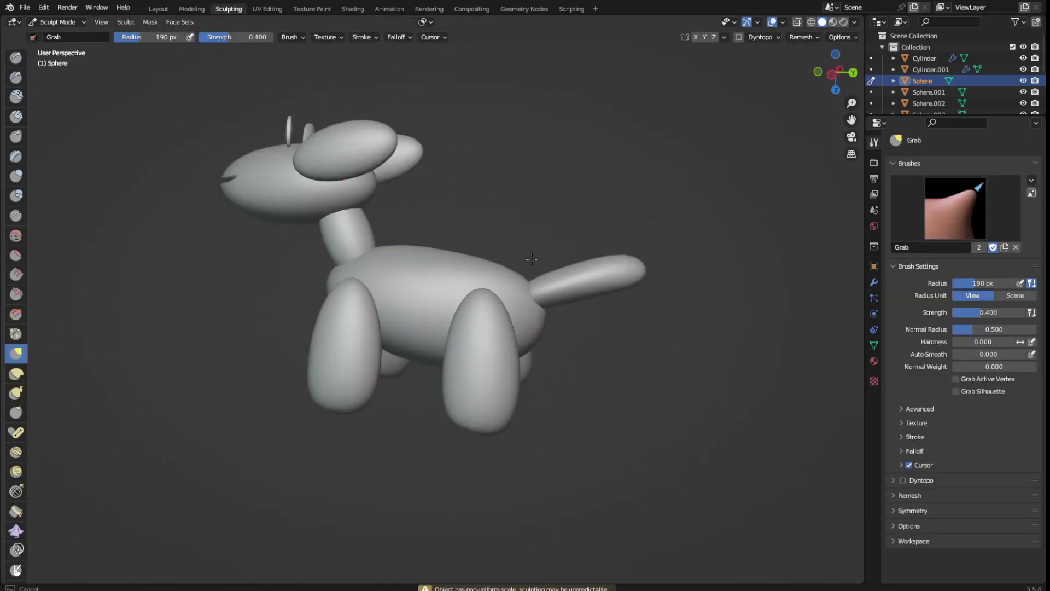
drag(386, 251, 370, 210)
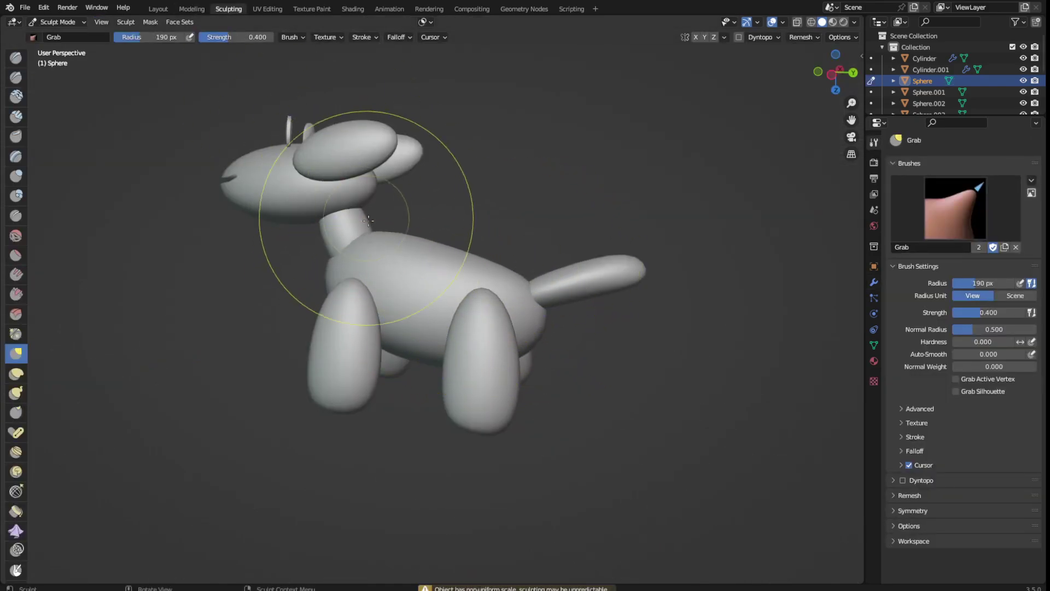
middle_drag(360, 213, 465, 269)
drag(425, 305, 425, 305)
drag(356, 259, 358, 258)
drag(510, 289, 539, 278)
mouse_move(460, 267)
mouse_down()
mouse_move(457, 278)
mouse_move(445, 251)
mouse_move(437, 266)
mouse_up()
Push the belly up, then undo the side pull and the previous body edits
mouse_move(453, 354)
mouse_down()
mouse_move(427, 337)
mouse_move(432, 323)
mouse_move(421, 347)
mouse_move(440, 312)
mouse_move(485, 356)
mouse_move(489, 381)
mouse_move(497, 304)
mouse_move(488, 363)
mouse_move(398, 330)
mouse_move(345, 337)
mouse_up()
middle_drag(345, 338, 465, 369)
mouse_move(465, 370)
mouse_down()
mouse_move(518, 369)
mouse_move(508, 368)
mouse_up()
key(ctrl+z)
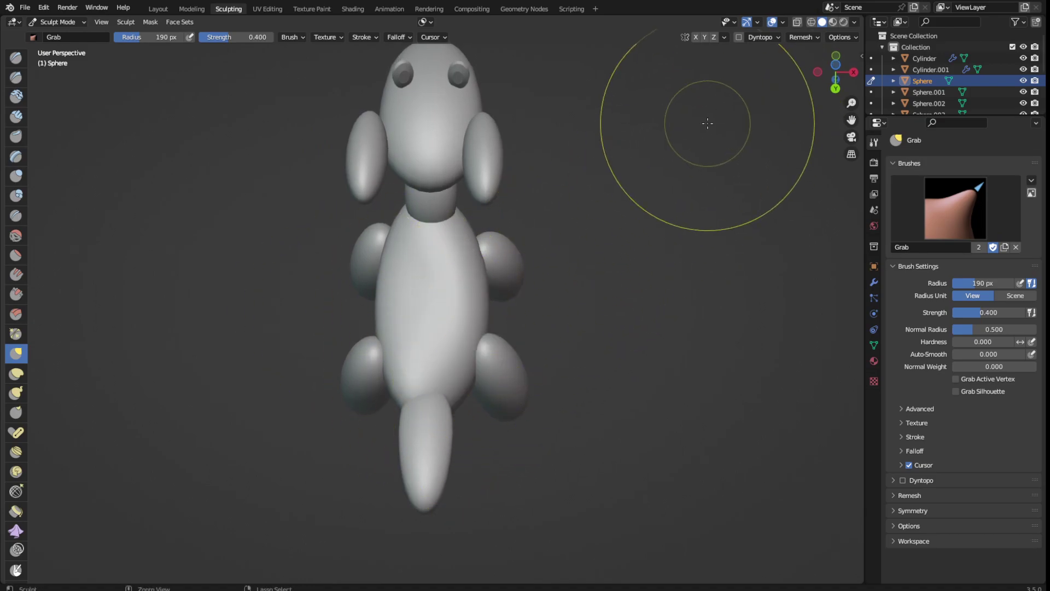
key(ctrl+z)
key(ctrl+z)
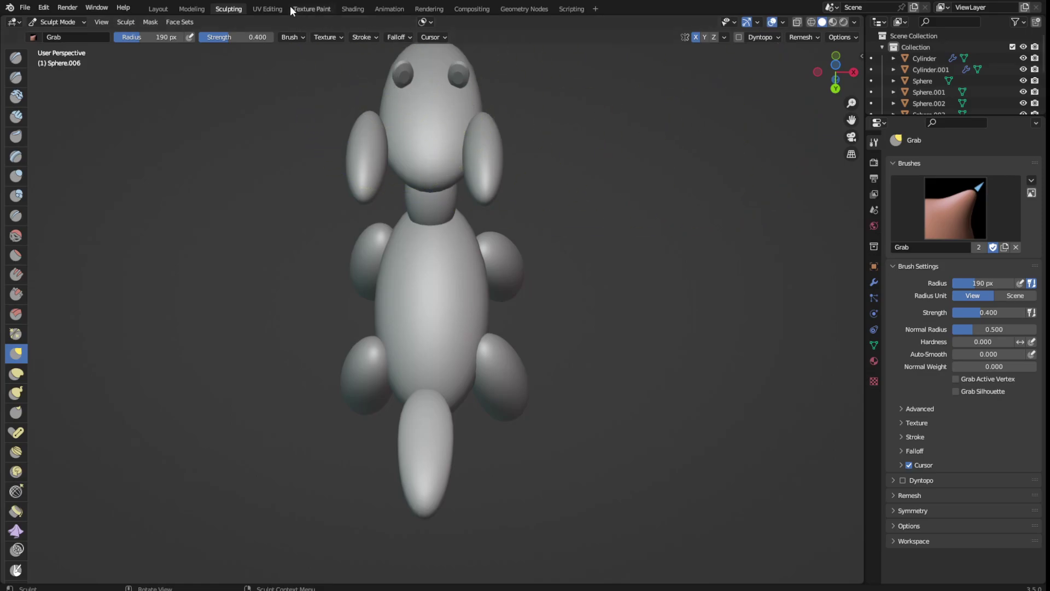
click(186, 10)
click(237, 12)
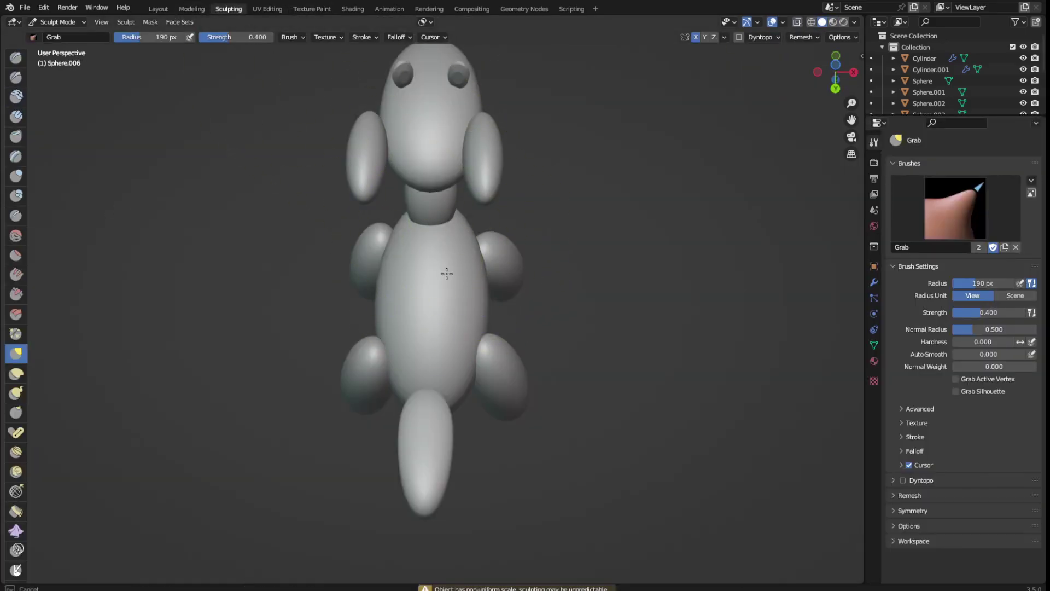
middle_drag(410, 363, 330, 208)
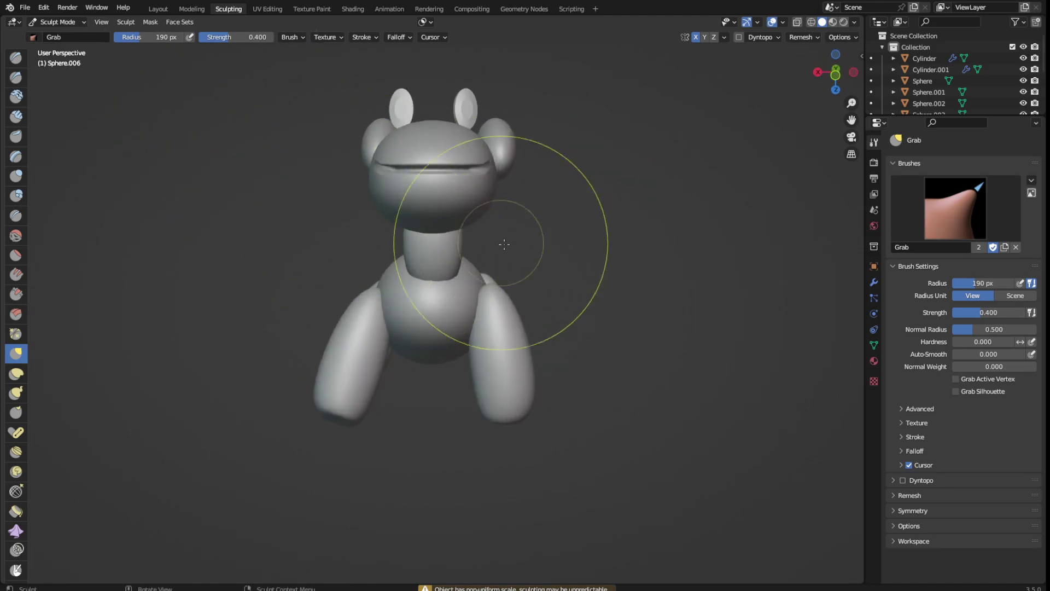
Select the body and, in Sculpting, lift the neck area and rear and dip the back
click(156, 10)
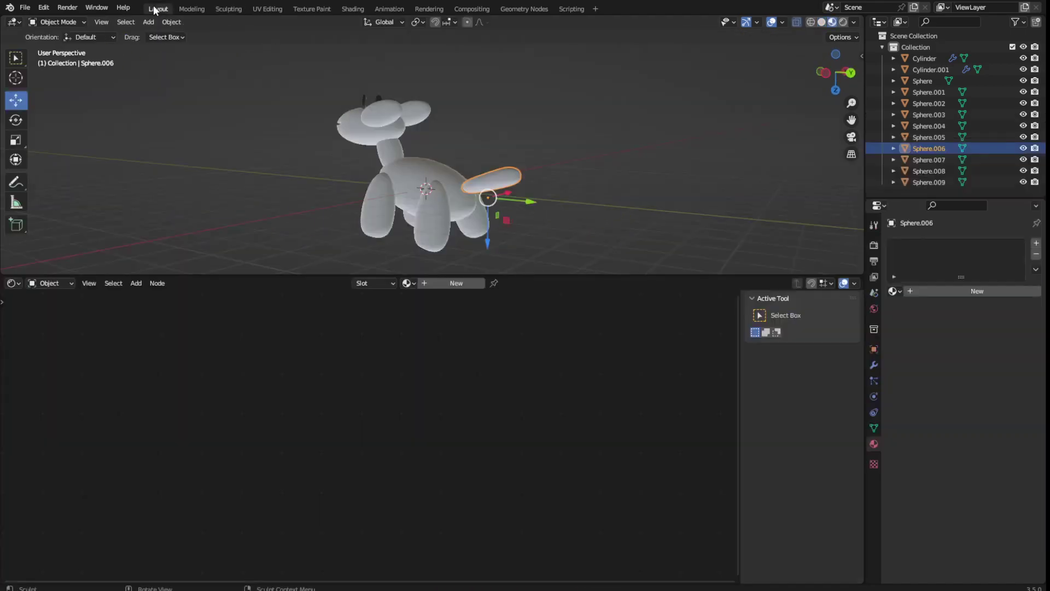
click(430, 180)
click(229, 9)
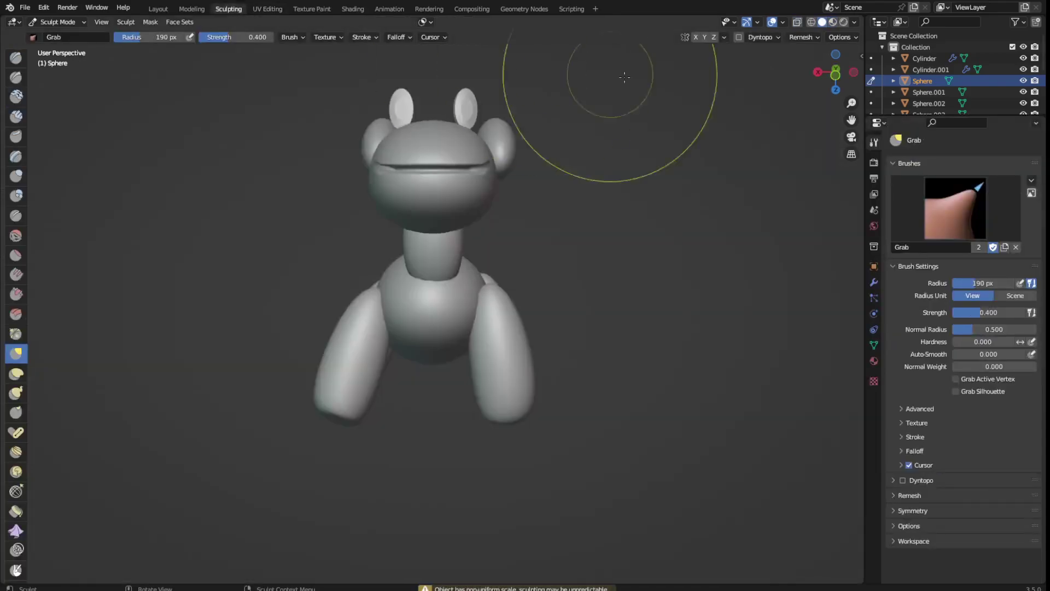
middle_drag(659, 180, 569, 235)
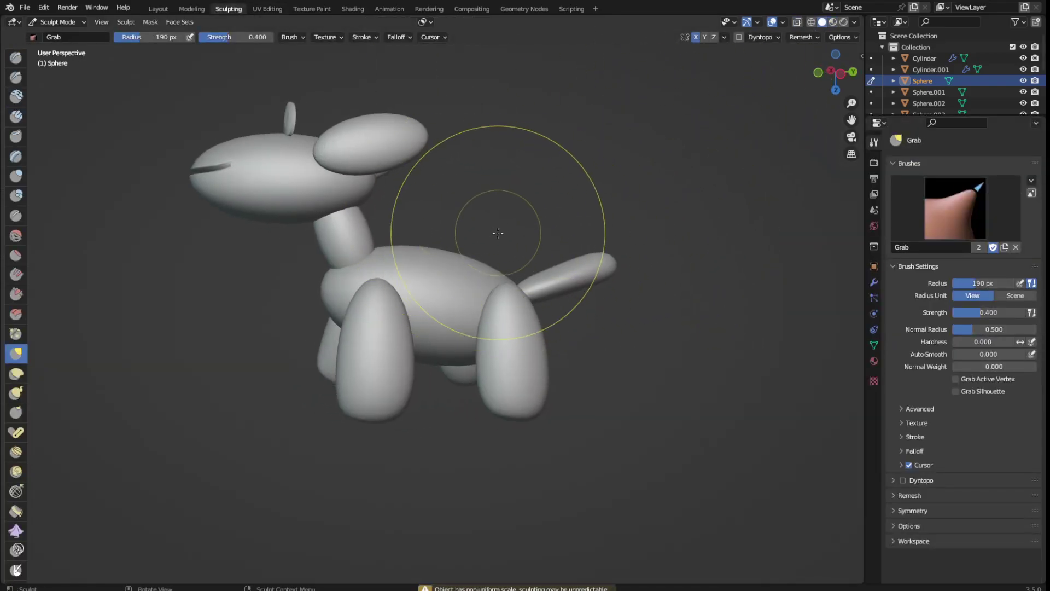
drag(350, 277, 399, 230)
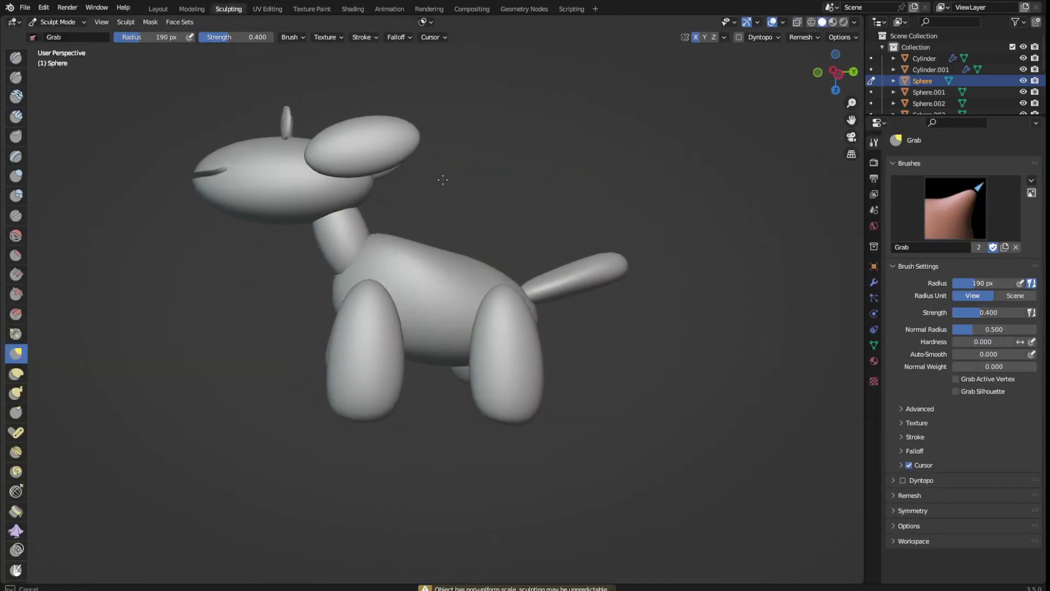
middle_drag(490, 245, 482, 235)
drag(502, 308, 593, 206)
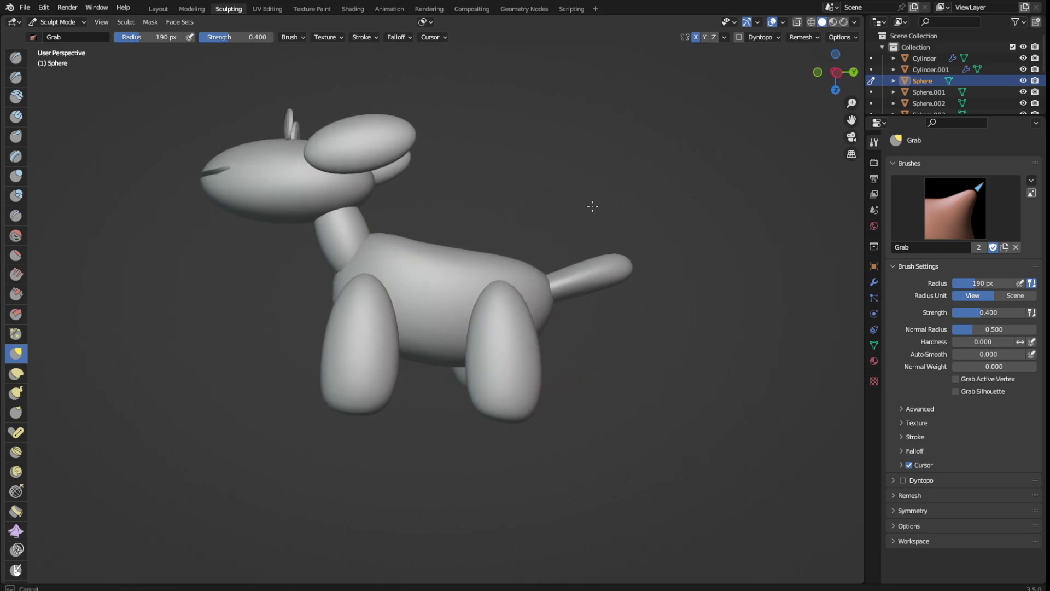
drag(443, 258, 428, 320)
Push the belly up and pull the rump up and inward
mouse_move(422, 358)
mouse_down()
mouse_move(436, 264)
mouse_move(357, 343)
mouse_up()
drag(507, 325, 516, 361)
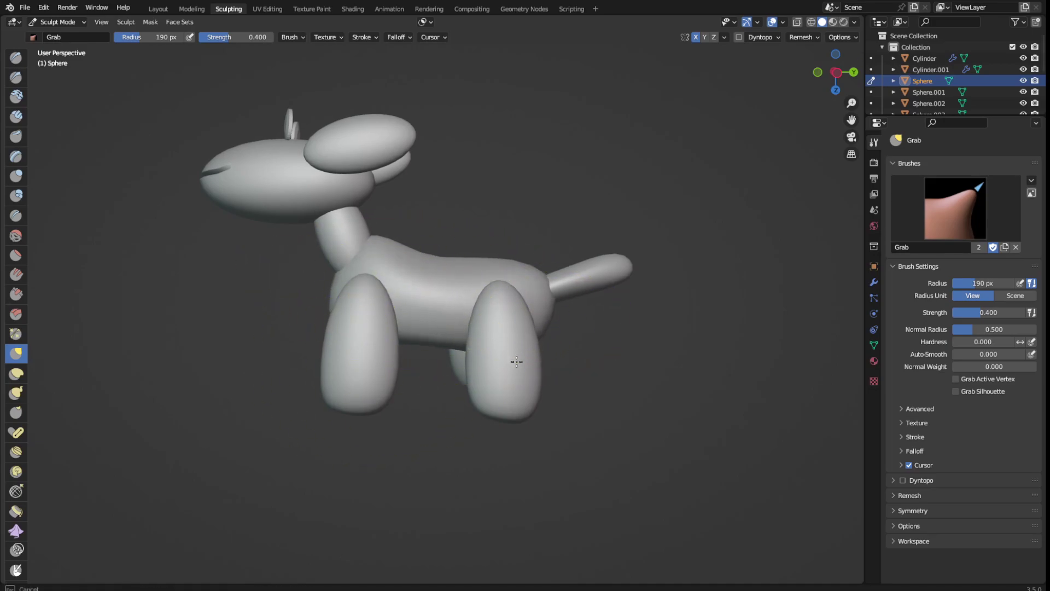
mouse_move(542, 268)
mouse_down()
mouse_move(533, 287)
mouse_move(575, 223)
mouse_up()
mouse_move(575, 223)
middle_down()
mouse_move(424, 312)
mouse_move(464, 315)
middle_up()
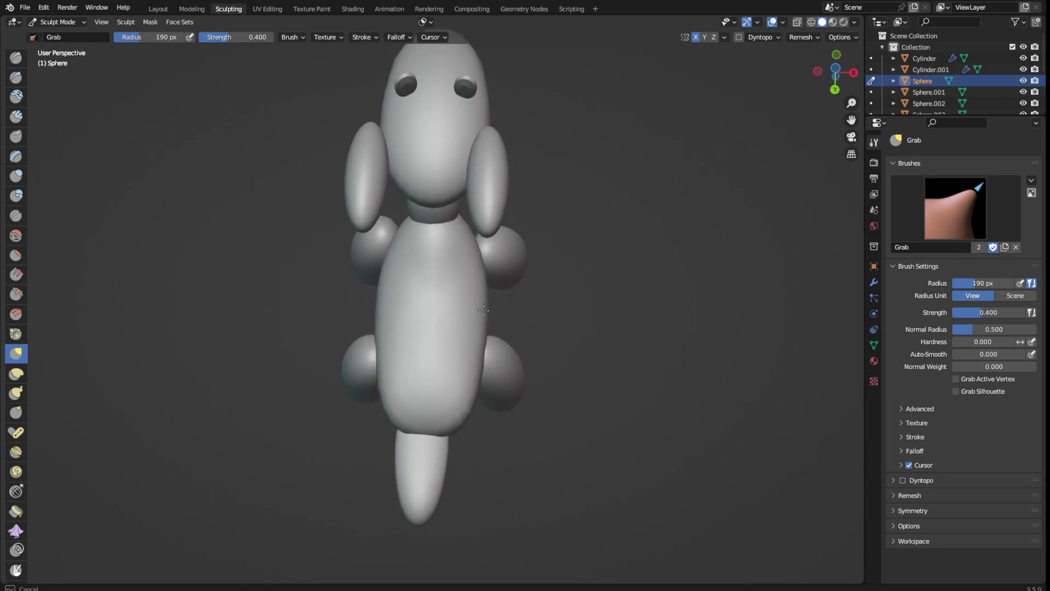
drag(495, 307, 496, 307)
drag(455, 399, 445, 370)
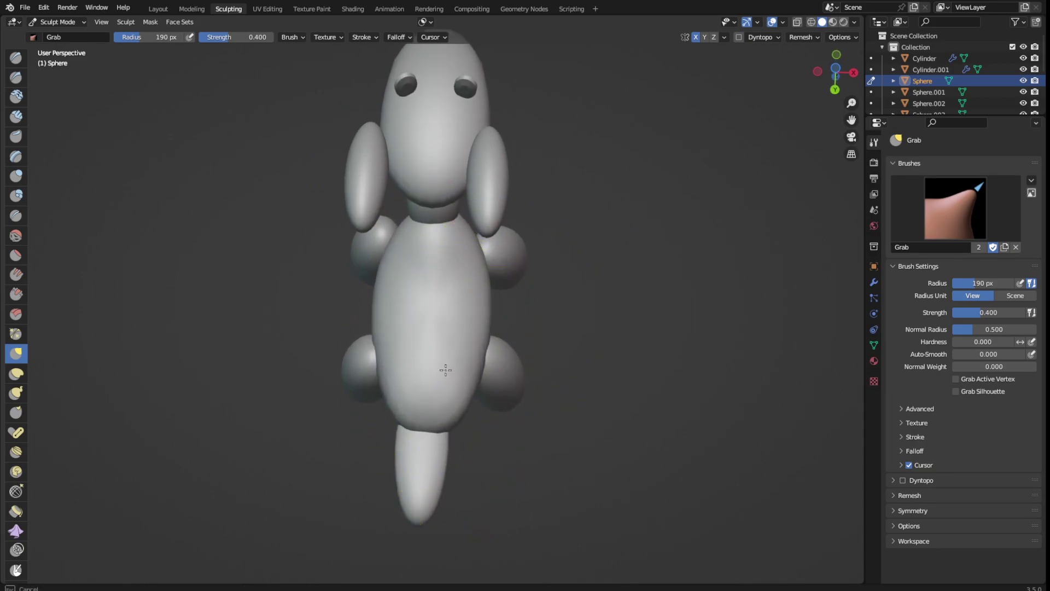
middle_drag(445, 309, 452, 305)
Shape the shoulder, chest and neck area, then open the body in Edit Mode
drag(465, 220, 463, 222)
mouse_move(463, 232)
middle_down()
mouse_move(581, 241)
mouse_move(629, 257)
mouse_move(697, 227)
mouse_move(749, 222)
mouse_move(757, 241)
middle_up()
mouse_move(460, 353)
mouse_down()
mouse_move(520, 347)
mouse_move(458, 306)
mouse_move(461, 276)
mouse_up()
middle_drag(538, 376, 429, 392)
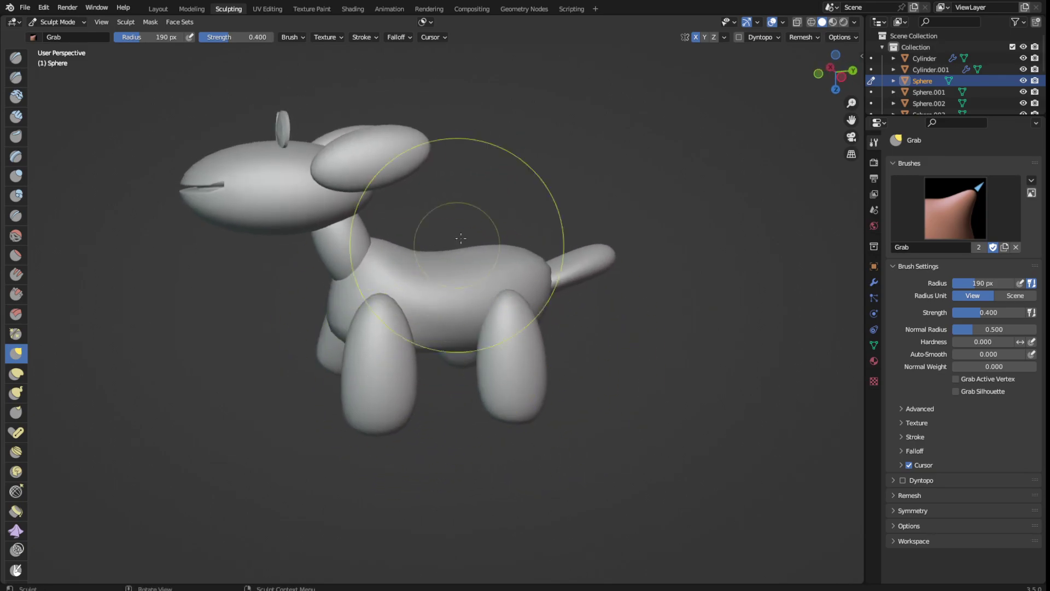
scroll(445, 276, down, 2)
middle_drag(516, 227, 476, 234)
drag(382, 277, 368, 260)
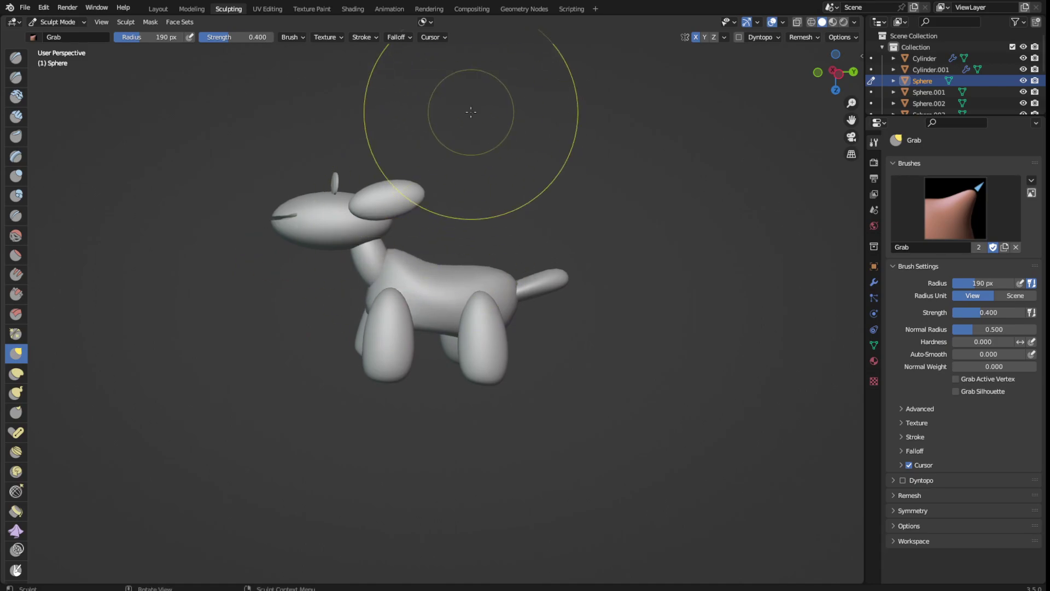
click(193, 9)
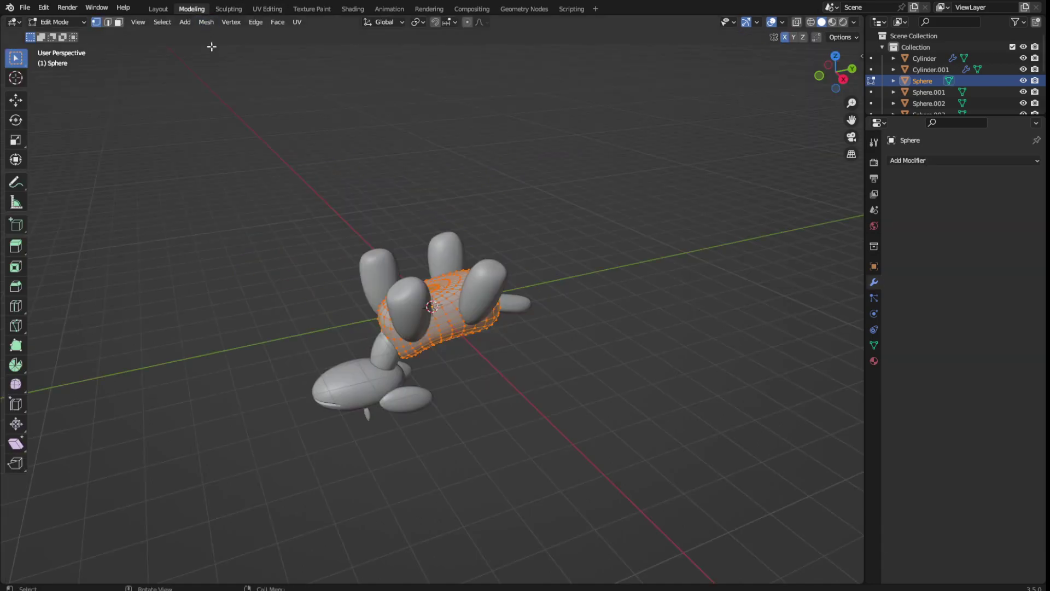
Select both ear spheres in Layout and join them into one object with Ctrl+J
click(158, 9)
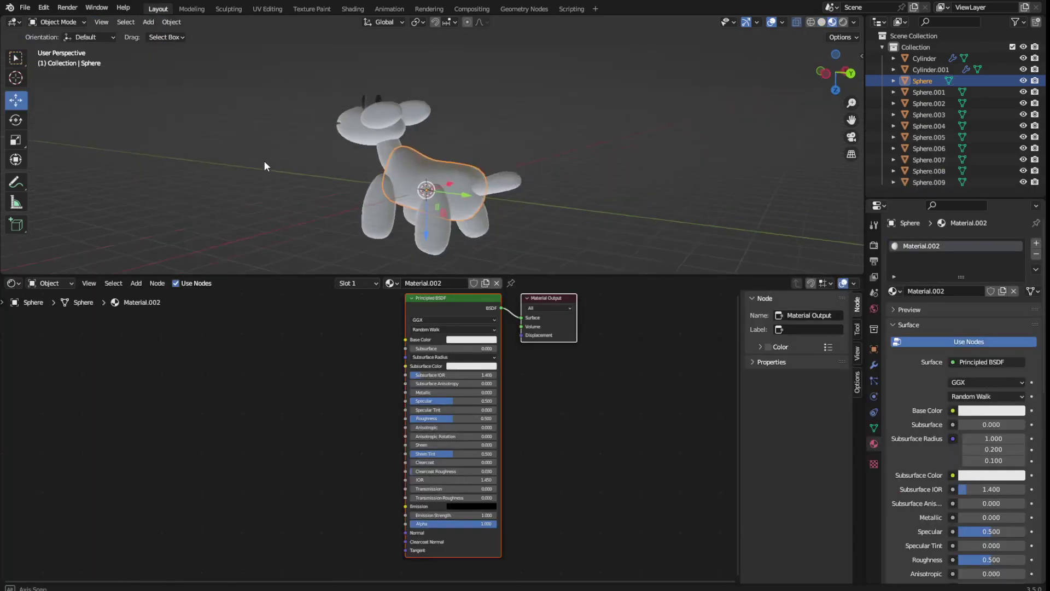
middle_drag(265, 162, 393, 137)
click(409, 128)
shift+click(424, 155)
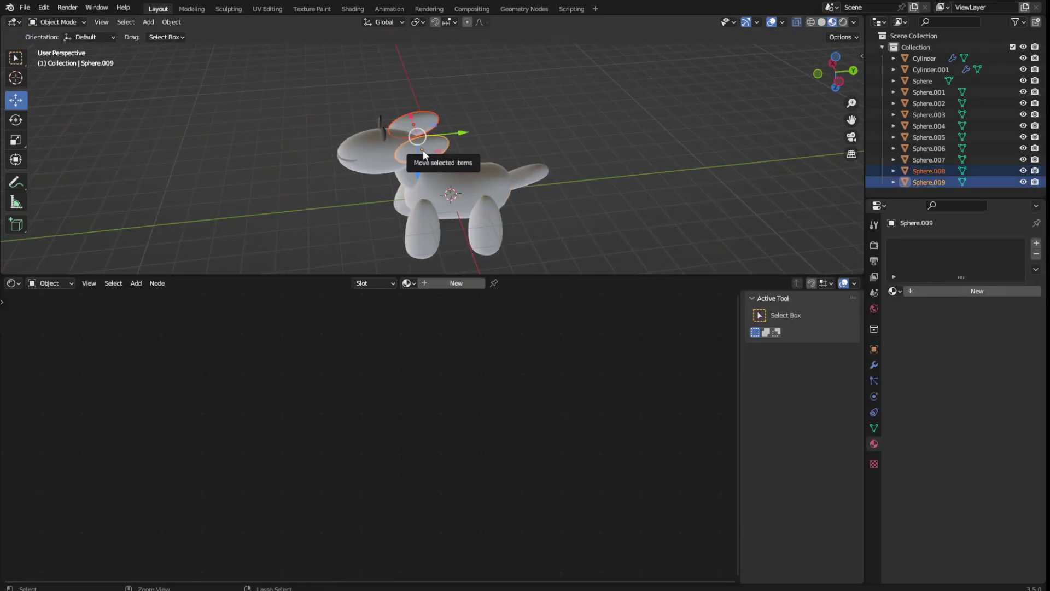
key(ctrl+j)
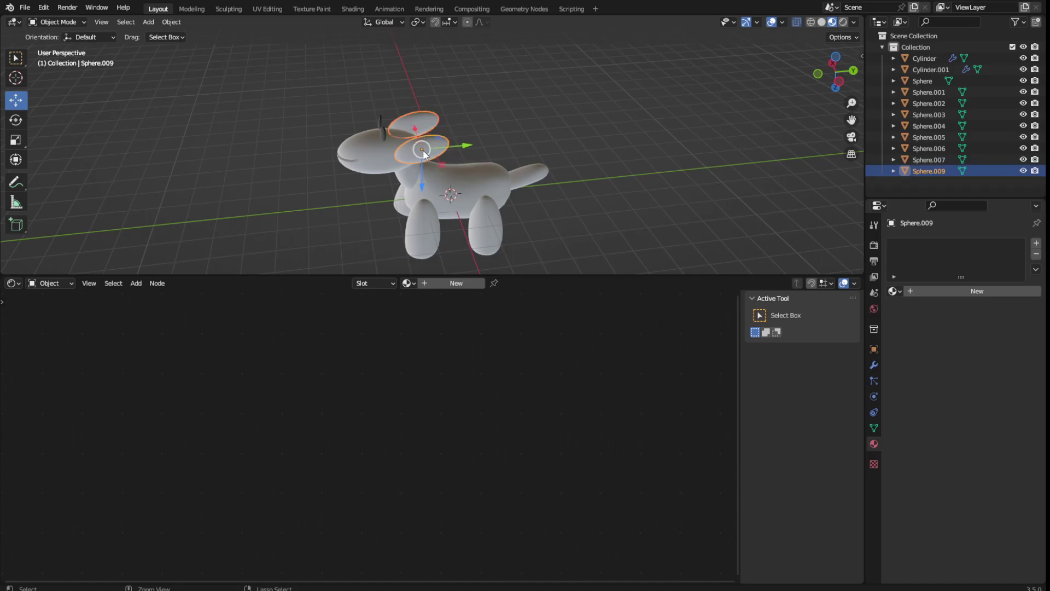
In Sculpting, try a Grab stroke thinning the right ear, then undo it
click(229, 9)
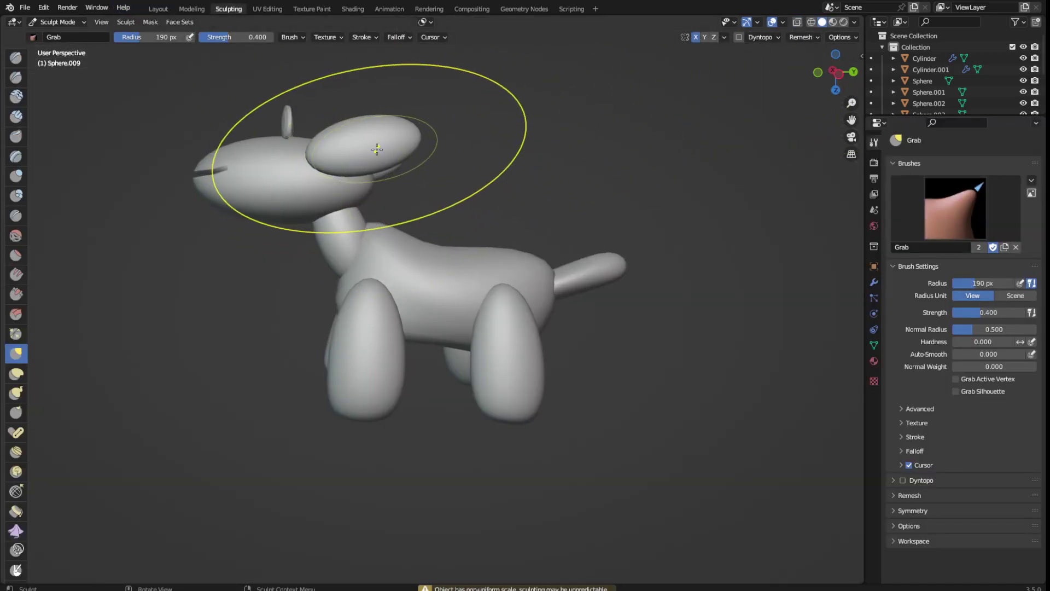
middle_drag(368, 146, 492, 257)
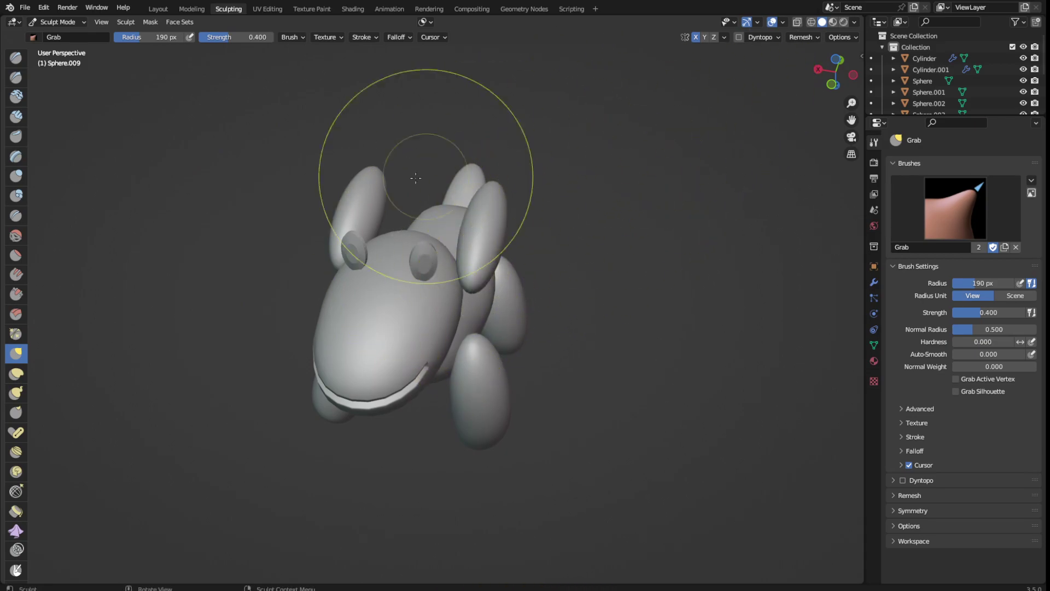
click(166, 8)
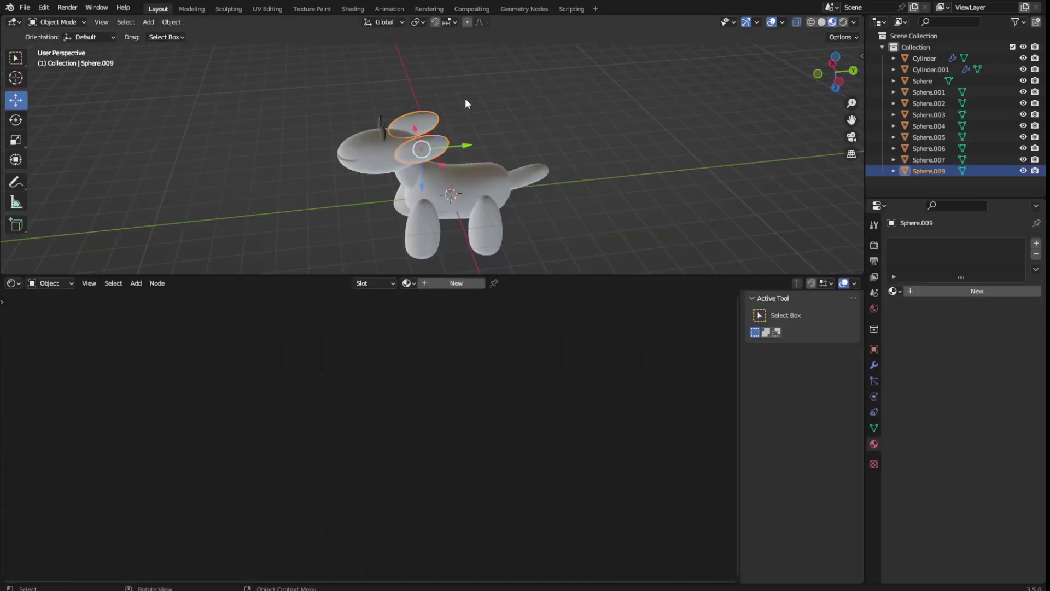
click(231, 9)
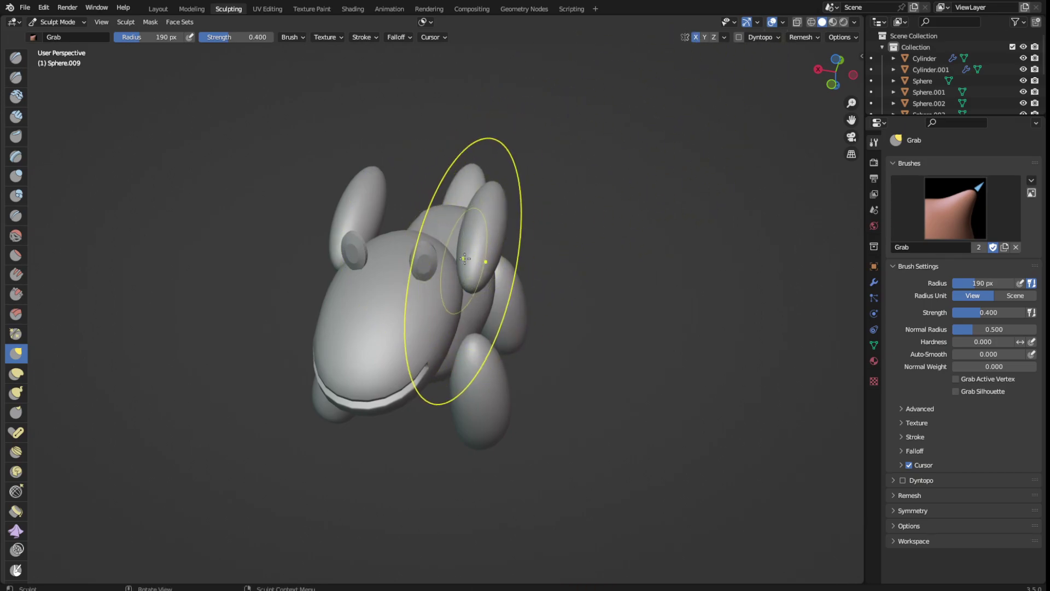
mouse_move(482, 261)
mouse_down()
mouse_move(437, 232)
mouse_move(353, 227)
mouse_up()
key(ctrl+z)
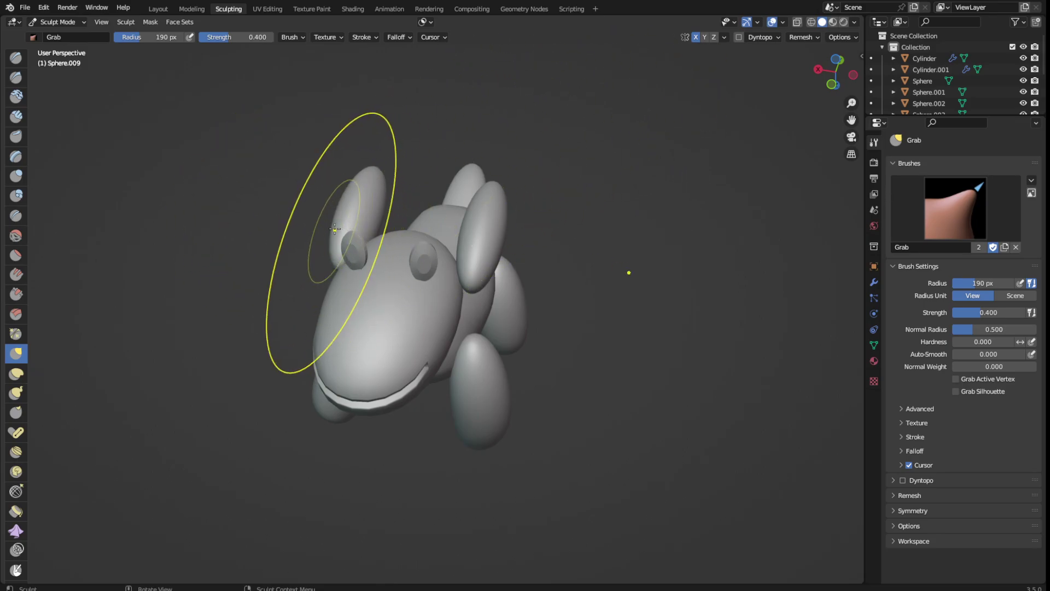
Clear the ear selection in Layout, then Grab-pull the right ear into shape
click(158, 9)
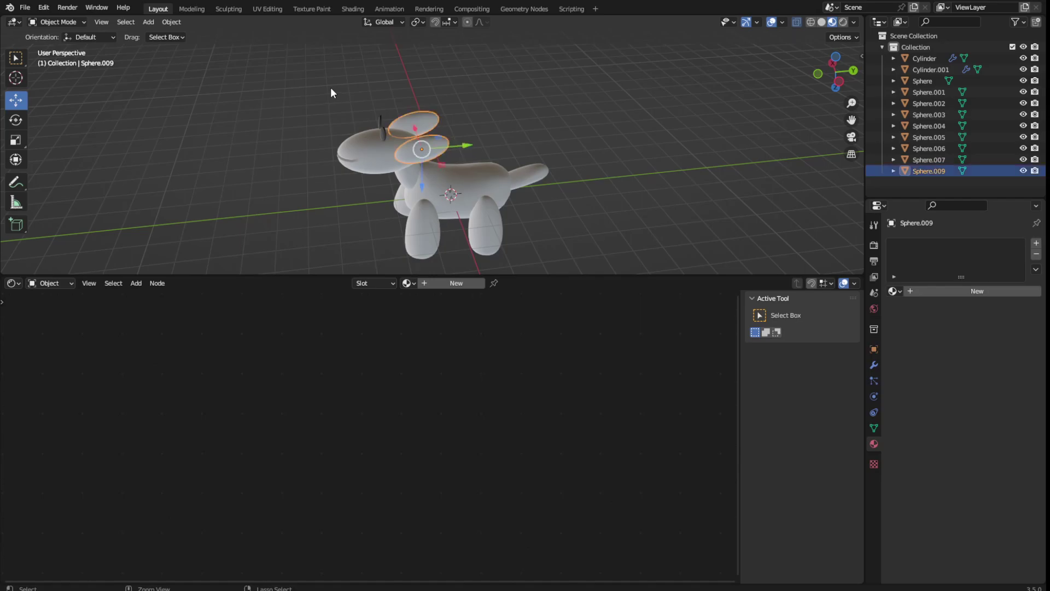
shift+click(392, 114)
click(569, 133)
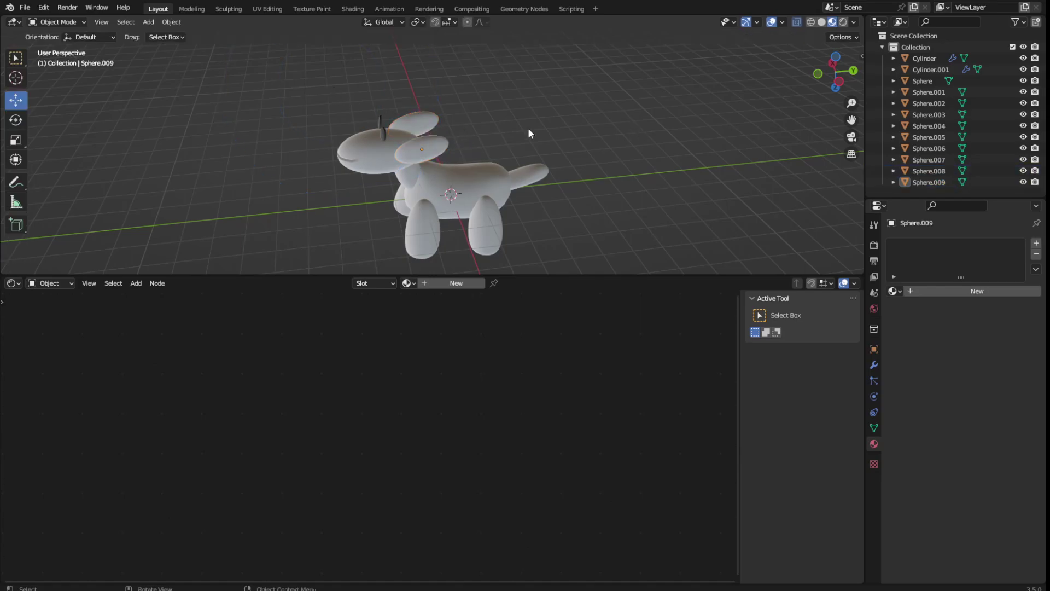
click(228, 9)
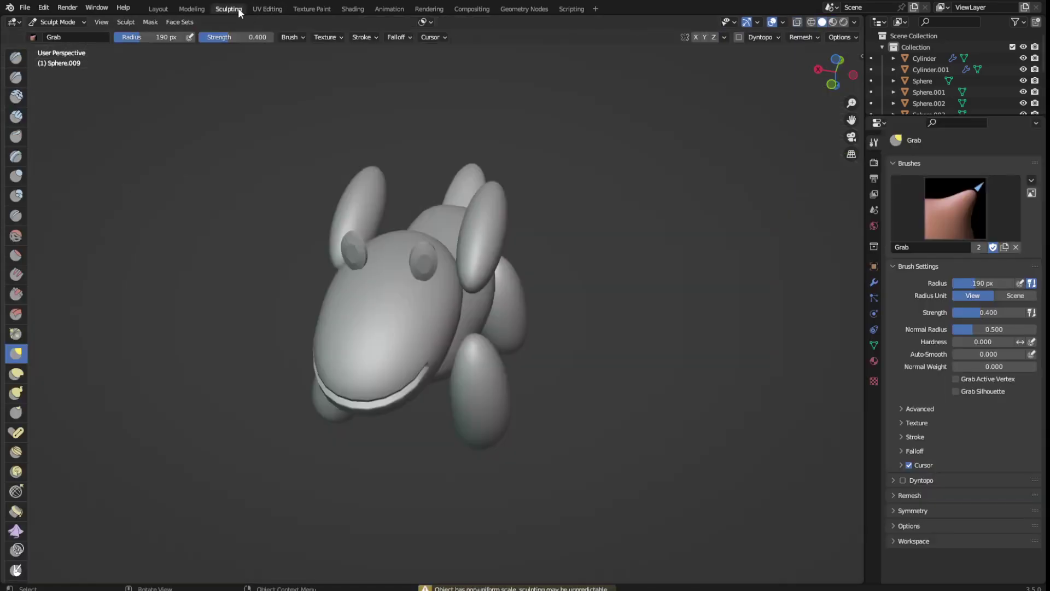
drag(481, 285, 468, 258)
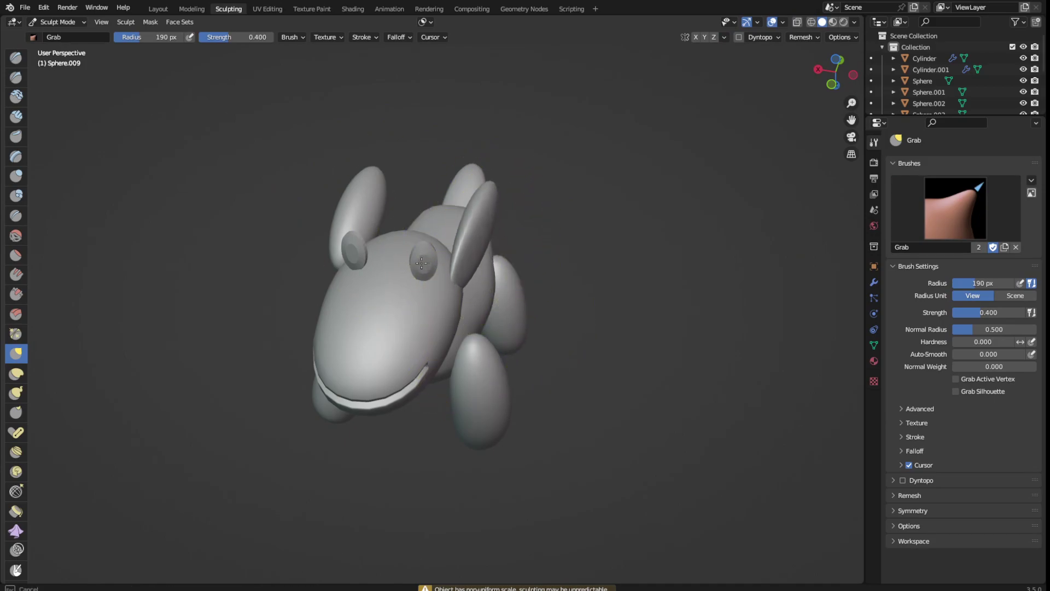
middle_drag(597, 270, 532, 226)
middle_drag(493, 176, 516, 305)
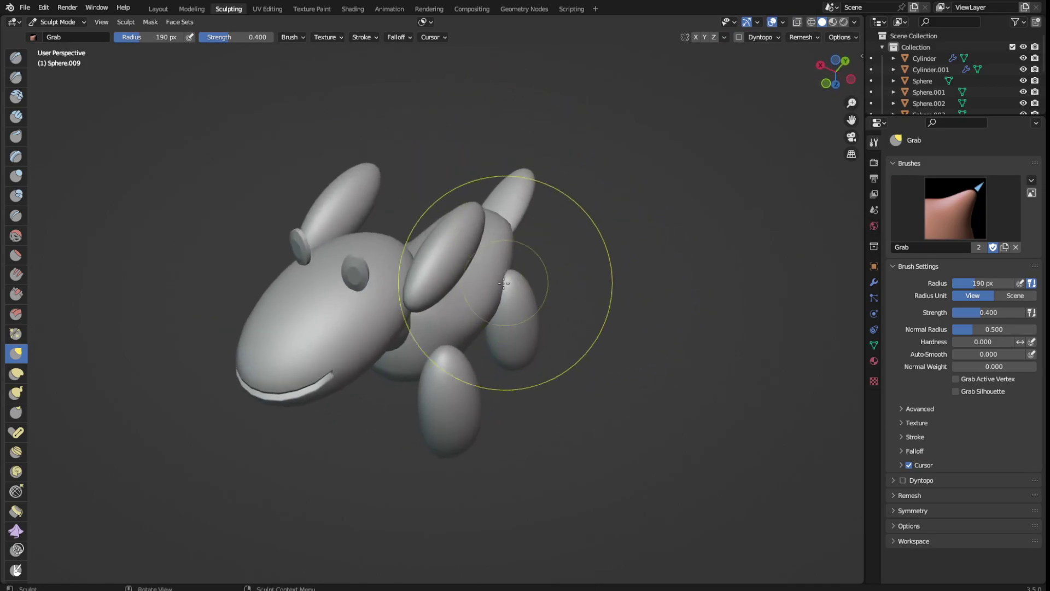
Shrink the Grab brush radius to 118 px and pull the ear tip upward
right_click(450, 298)
drag(402, 296, 363, 295)
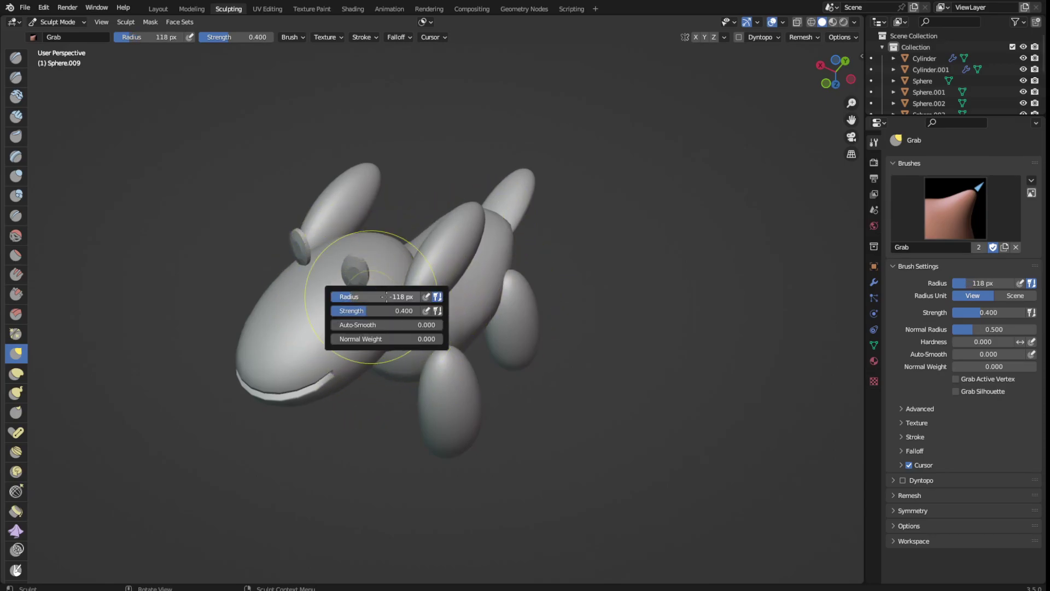
drag(428, 293, 418, 291)
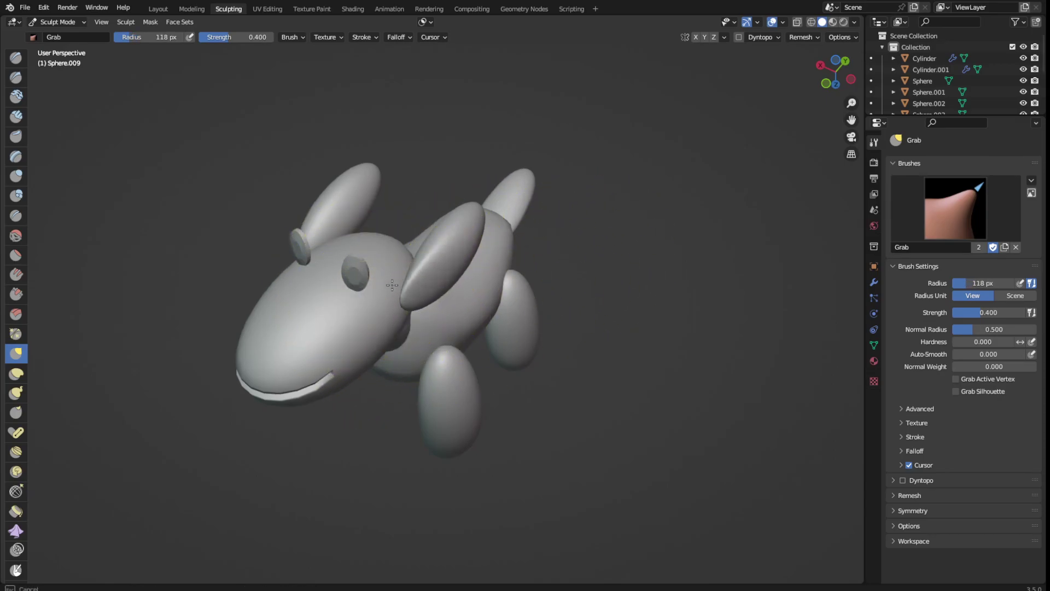
mouse_move(532, 255)
middle_down()
mouse_move(539, 248)
mouse_move(478, 211)
middle_up()
drag(414, 152, 421, 120)
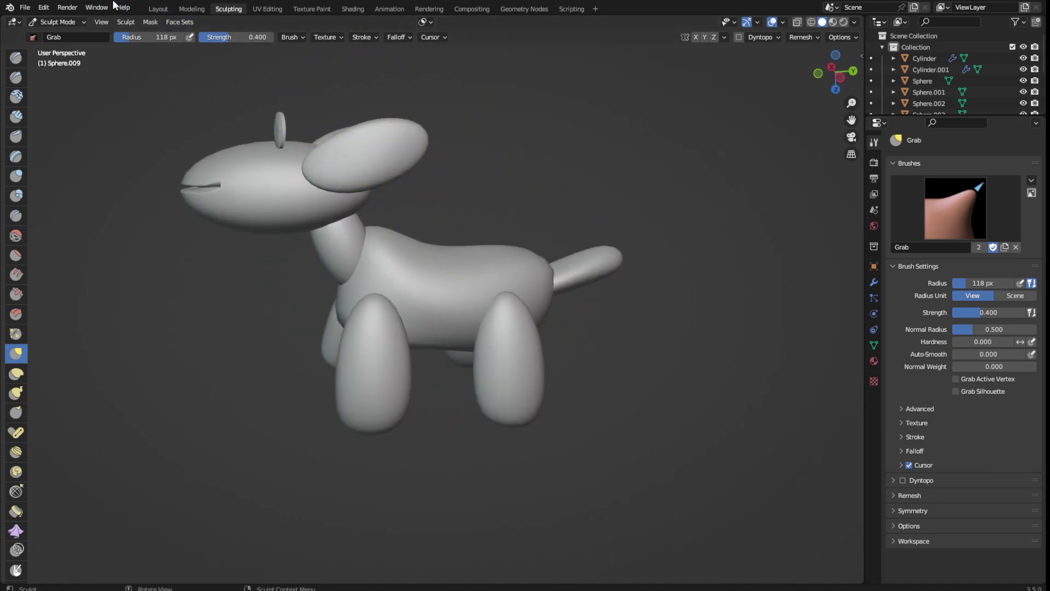
Select ear sphere Sphere.008 and nudge it into shape with short Grab strokes
click(164, 8)
middle_drag(244, 117, 370, 153)
click(442, 142)
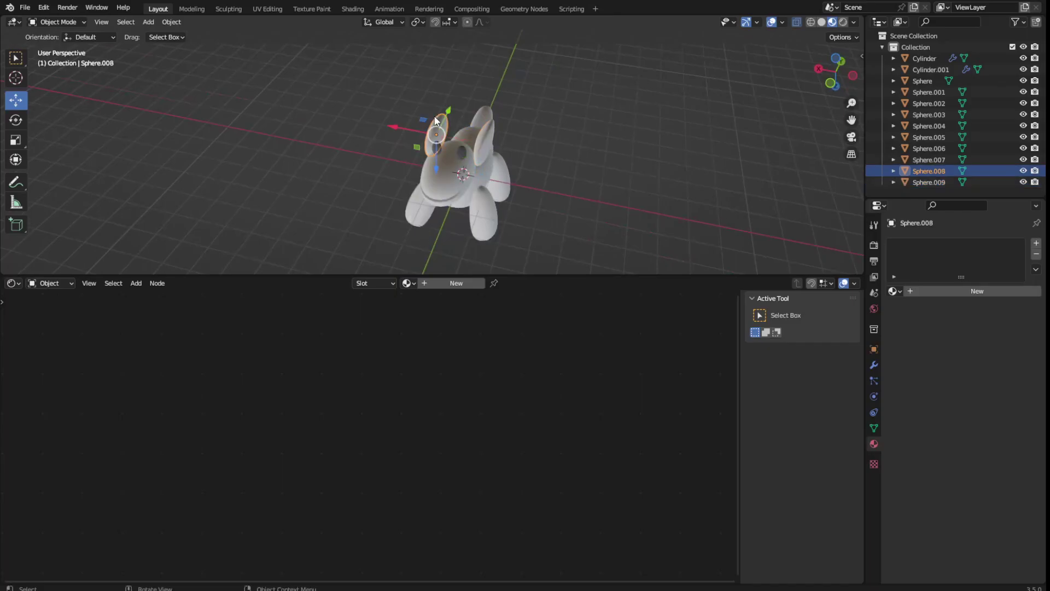
click(227, 9)
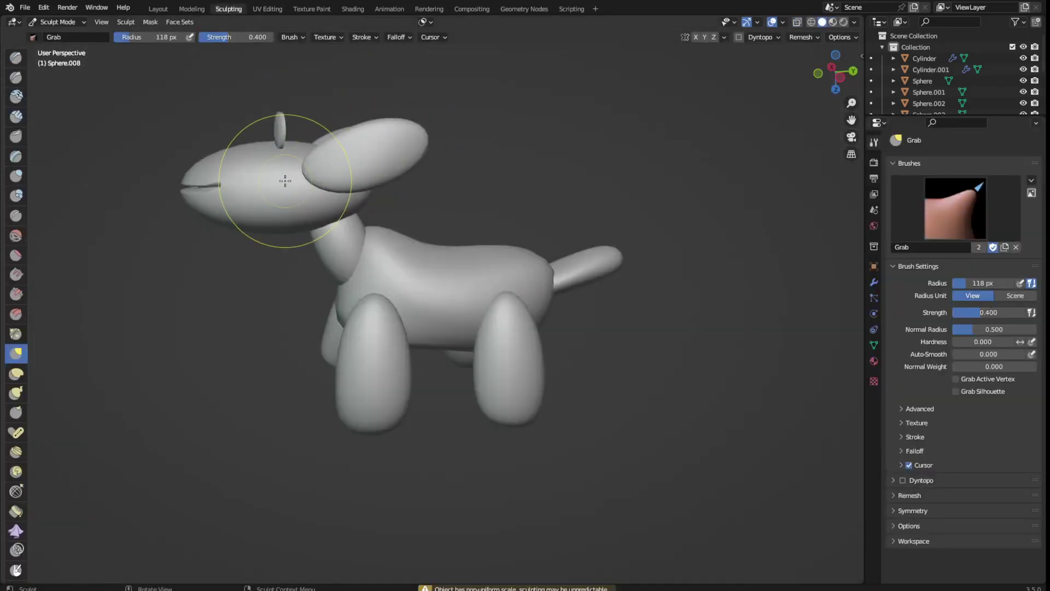
middle_drag(286, 176, 421, 188)
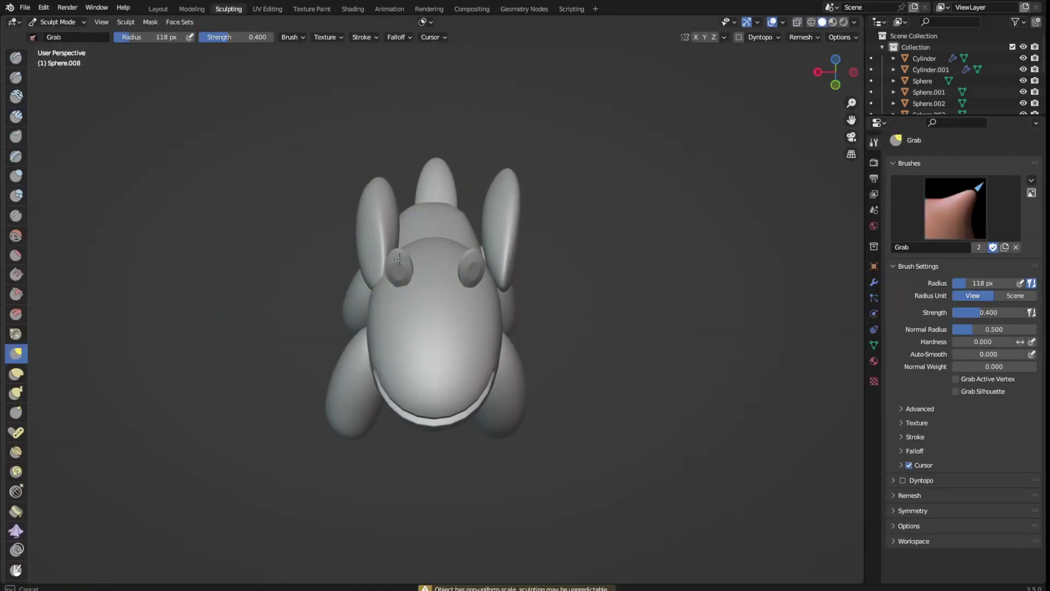
drag(368, 252, 372, 216)
middle_drag(695, 268, 553, 219)
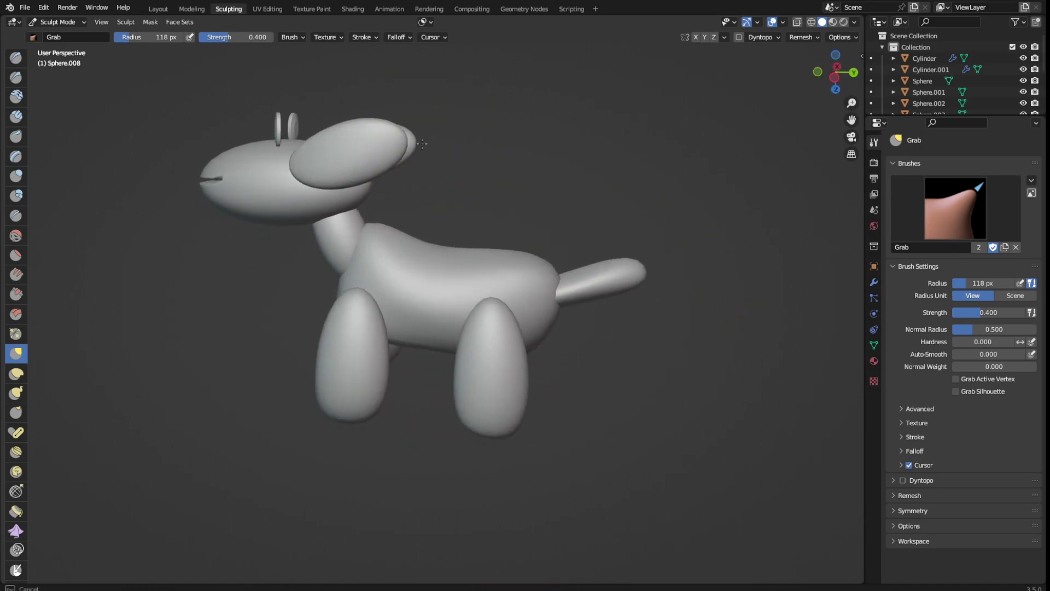
Select the head sphere Sphere.001 in the Layout workspace
middle_drag(439, 136, 356, 22)
click(192, 9)
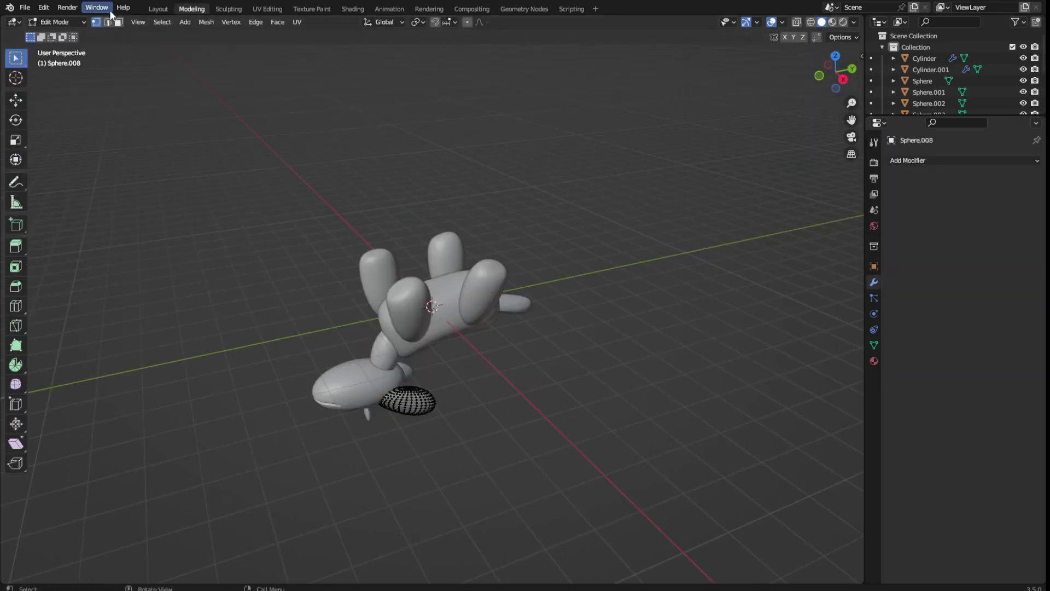
click(158, 9)
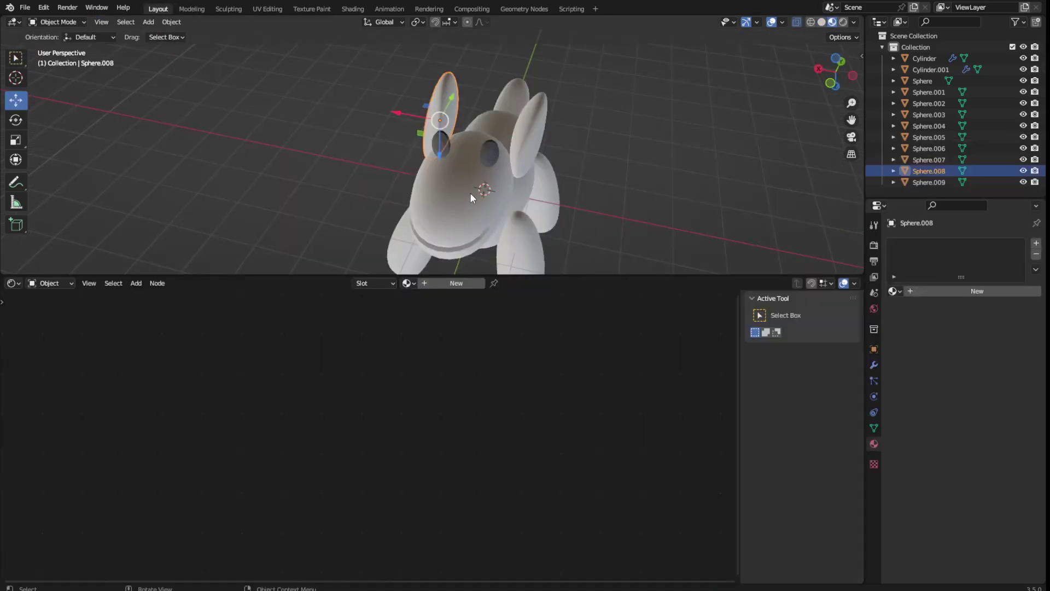
click(459, 217)
In Sculpting, stretch the dog's snout with a Grab stroke, then undo it
click(228, 8)
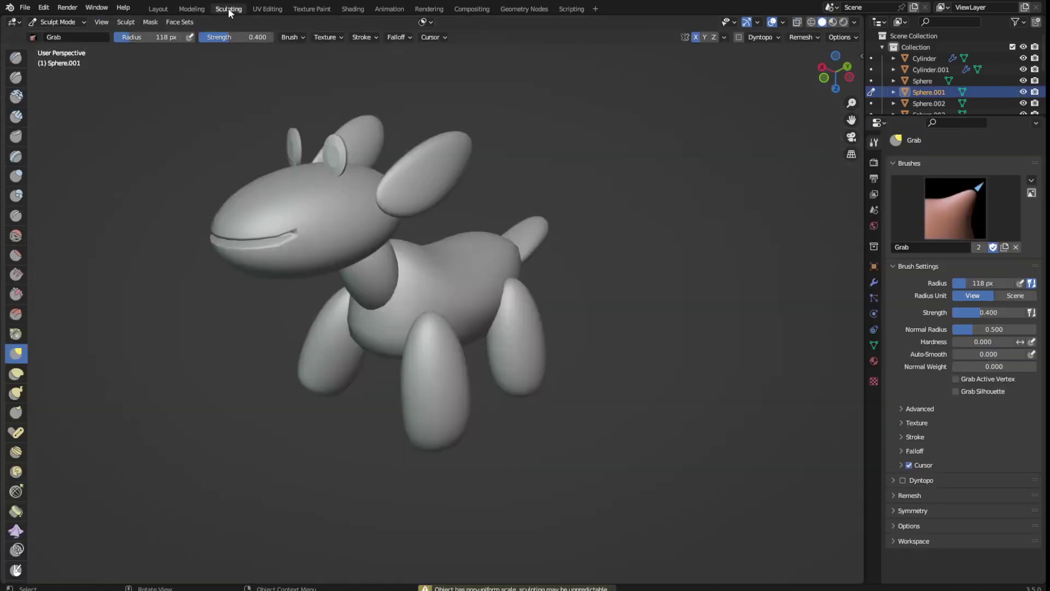
right_click(265, 167)
mouse_move(182, 293)
middle_down()
mouse_move(182, 234)
mouse_move(207, 202)
middle_up()
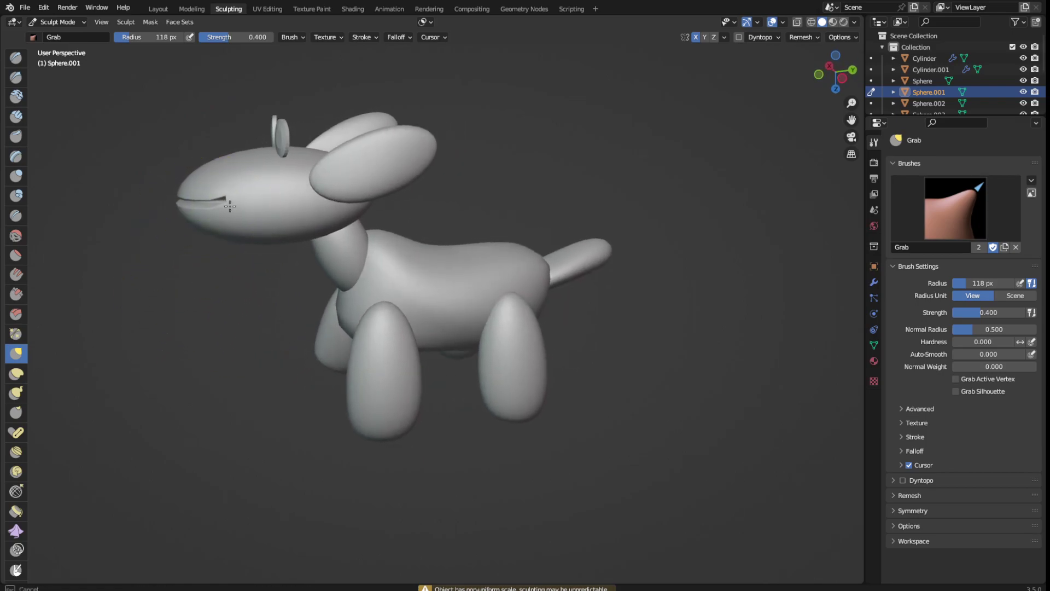
mouse_move(268, 163)
mouse_down()
mouse_move(285, 213)
mouse_move(441, 186)
mouse_move(201, 181)
mouse_up()
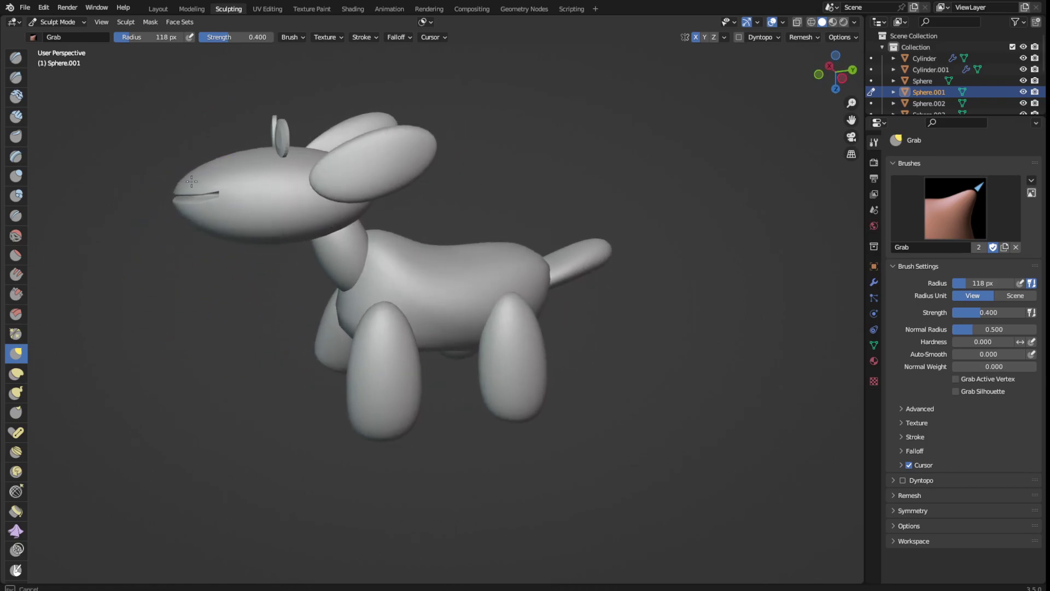
key(ctrl+z)
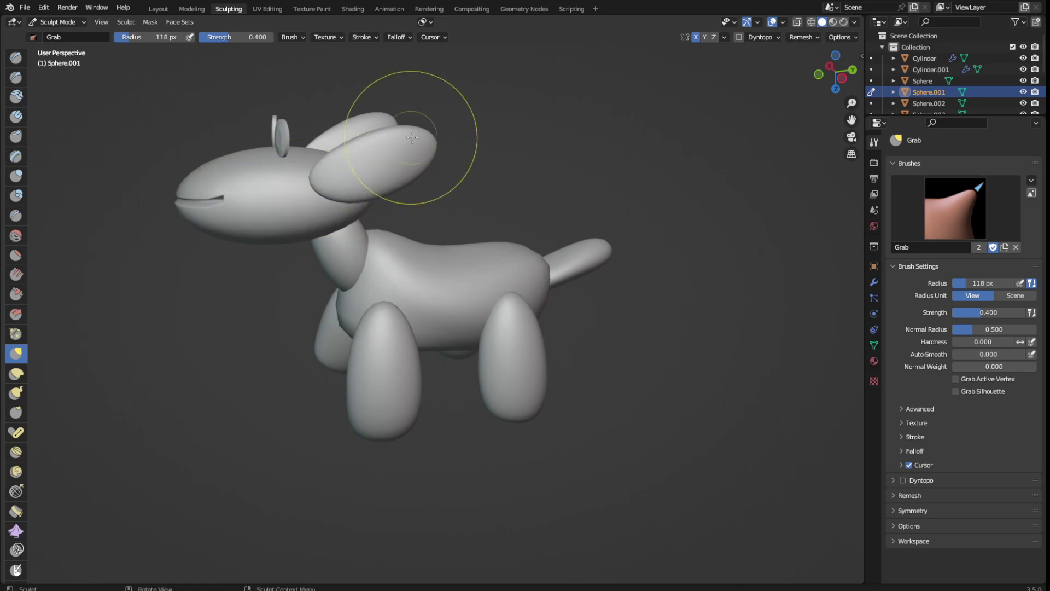
Enlarge the Grab brush radius to 271 px and reshape the head's position and width
right_click(399, 142)
mouse_move(347, 140)
mouse_down()
mouse_move(378, 140)
mouse_move(348, 104)
mouse_move(350, 124)
mouse_up()
mouse_move(213, 191)
middle_down()
mouse_move(273, 231)
mouse_move(289, 222)
middle_up()
mouse_move(464, 277)
mouse_down()
mouse_move(405, 267)
mouse_move(489, 261)
mouse_up()
middle_drag(621, 265, 520, 229)
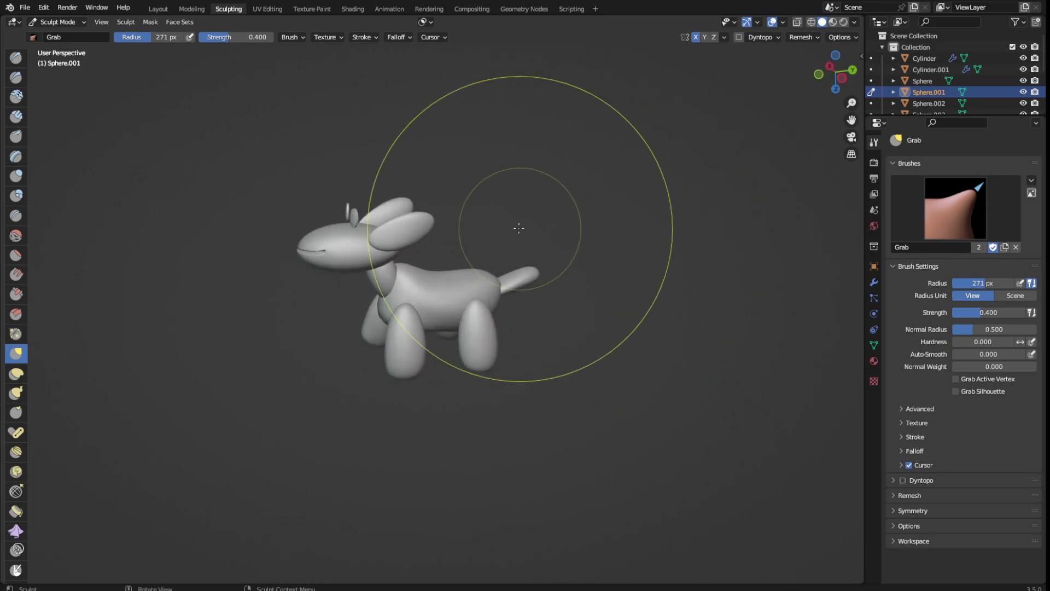
scroll(520, 228, up, 3)
mouse_move(481, 159)
middle_down()
mouse_move(489, 196)
mouse_move(481, 220)
mouse_move(469, 176)
mouse_move(569, 159)
middle_up()
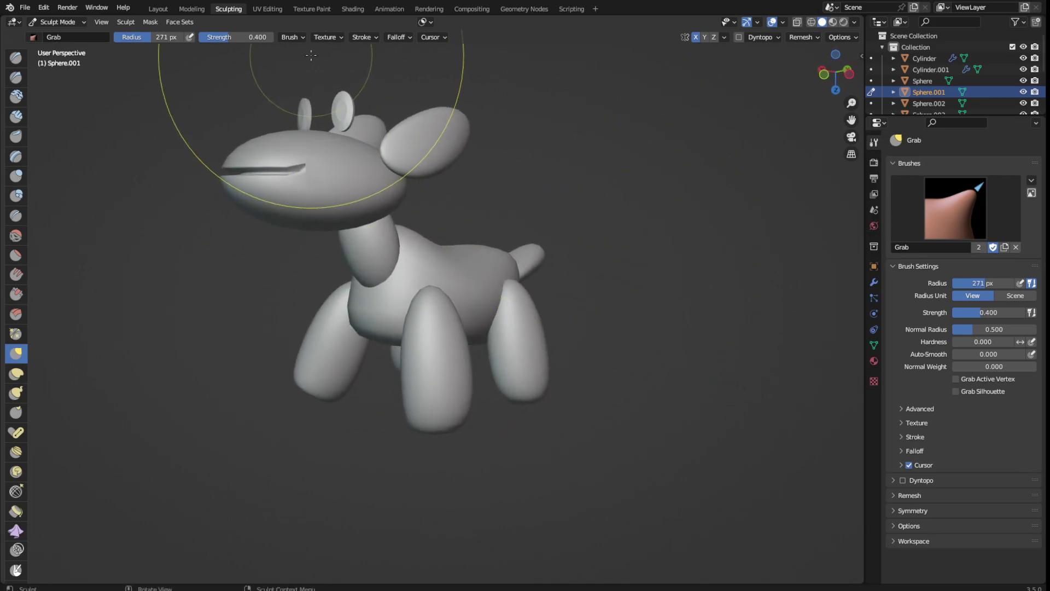
click(158, 9)
Tilt the head sphere Sphere.001 about 15 degrees with the Rotate tool
middle_drag(583, 224, 442, 203)
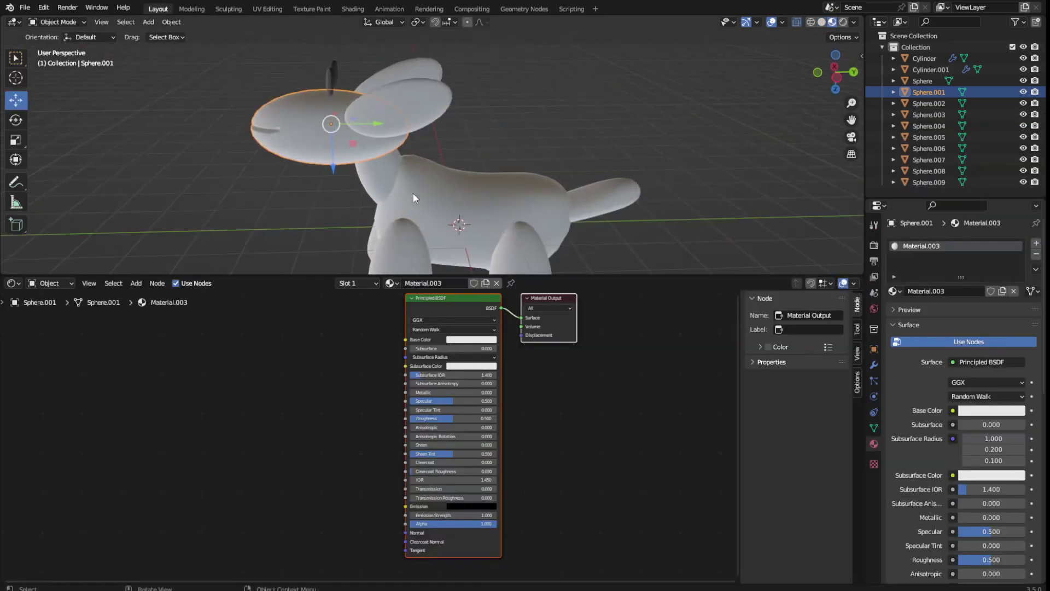
click(378, 167)
click(278, 114)
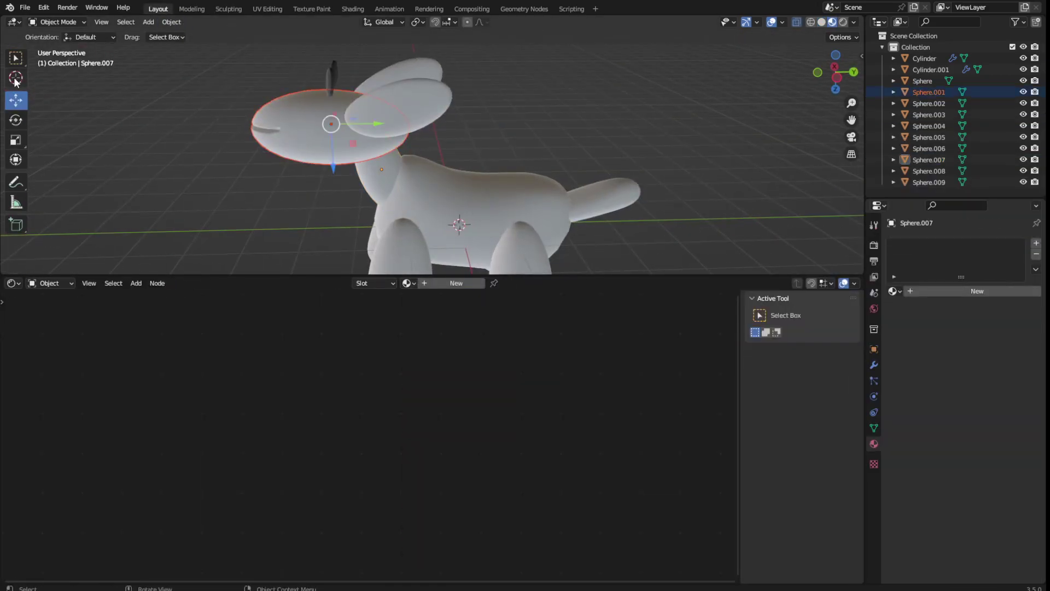
click(12, 121)
drag(352, 87, 360, 100)
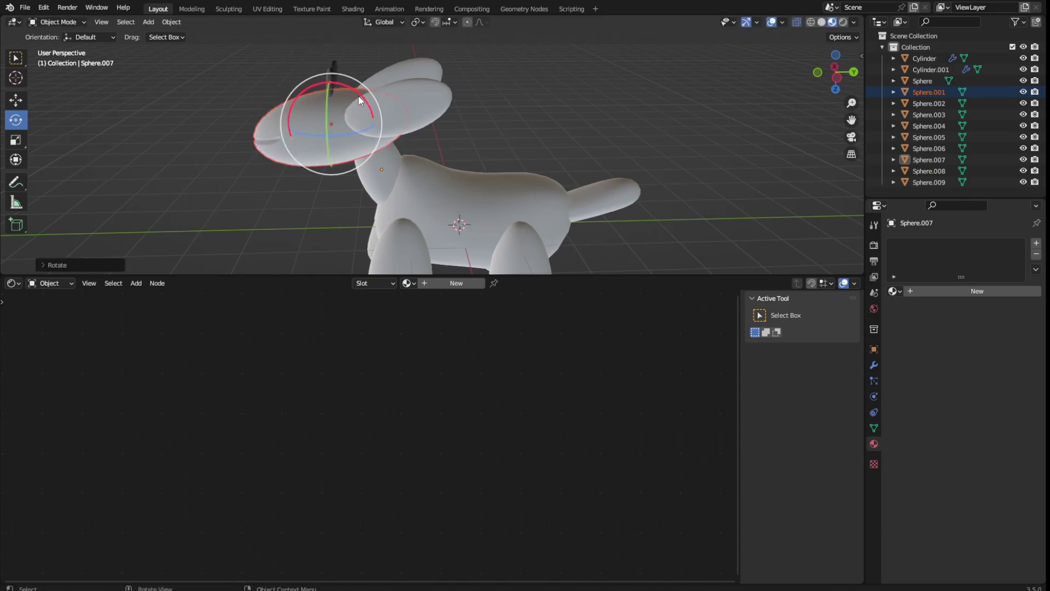
Select neck Sphere.007, lower the Grab radius to 81 px and give the neck a slight bulge
click(199, 10)
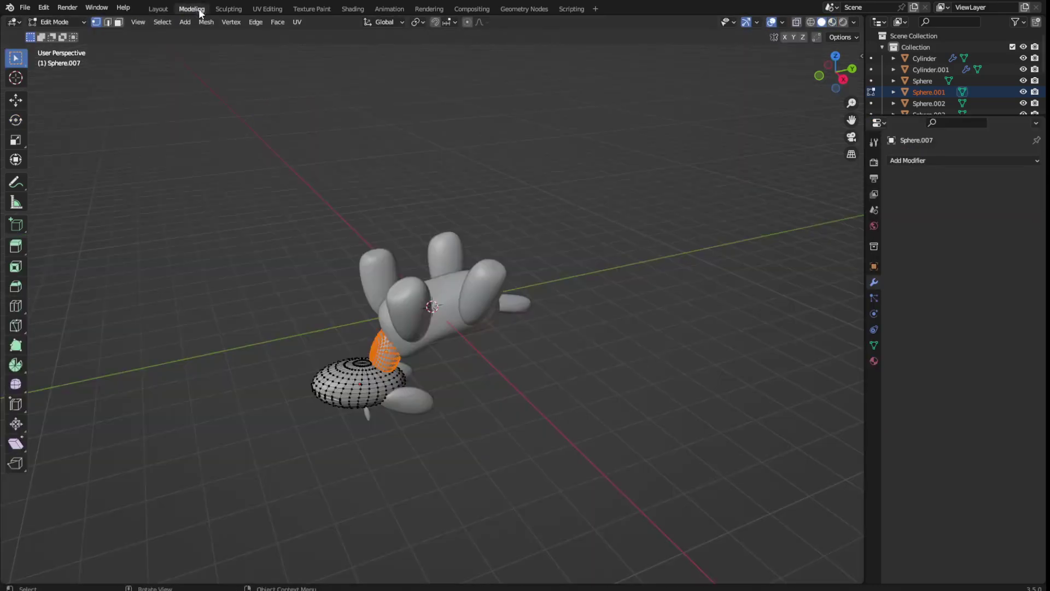
click(148, 6)
click(391, 164)
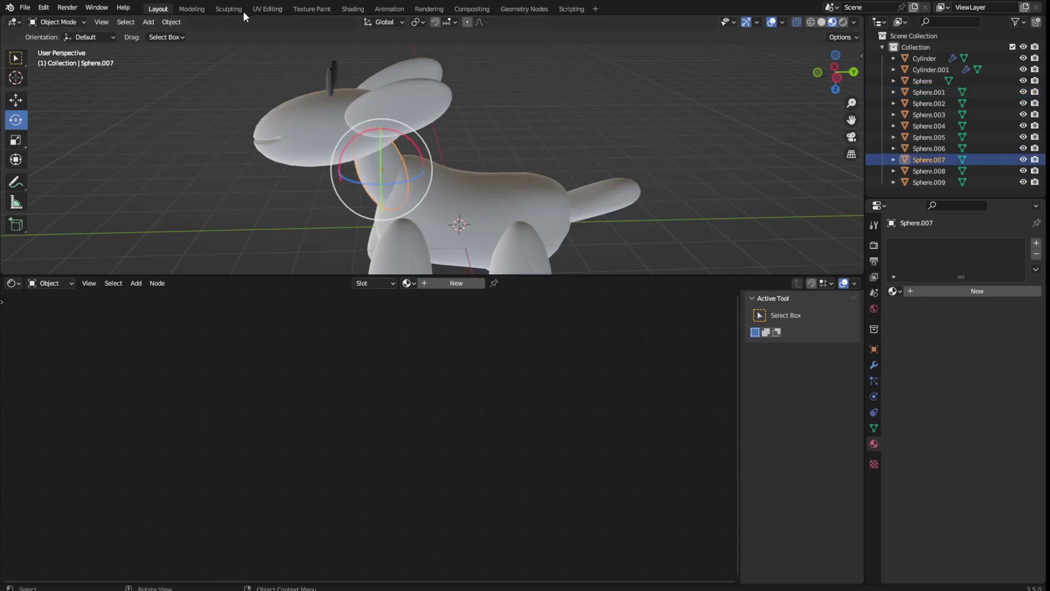
click(229, 9)
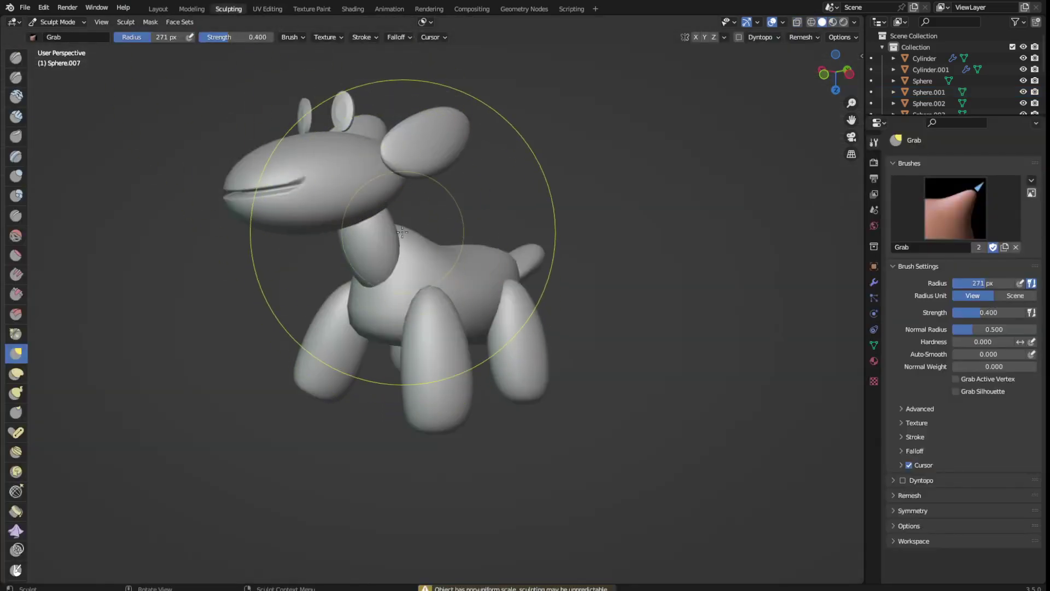
right_click(535, 164)
drag(514, 160, 476, 159)
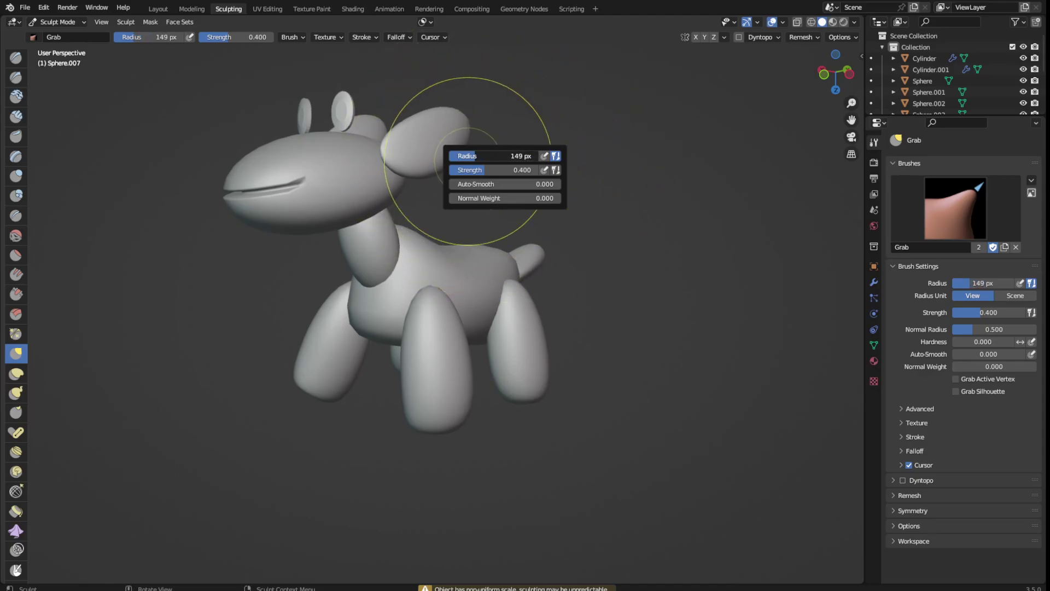
drag(387, 235, 389, 235)
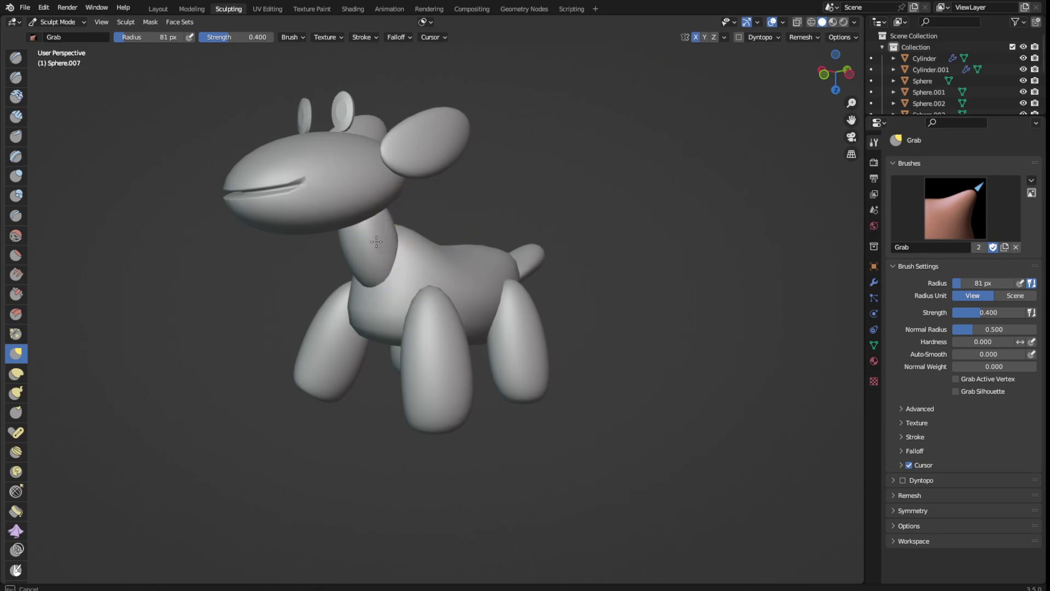
middle_drag(386, 240, 329, 255)
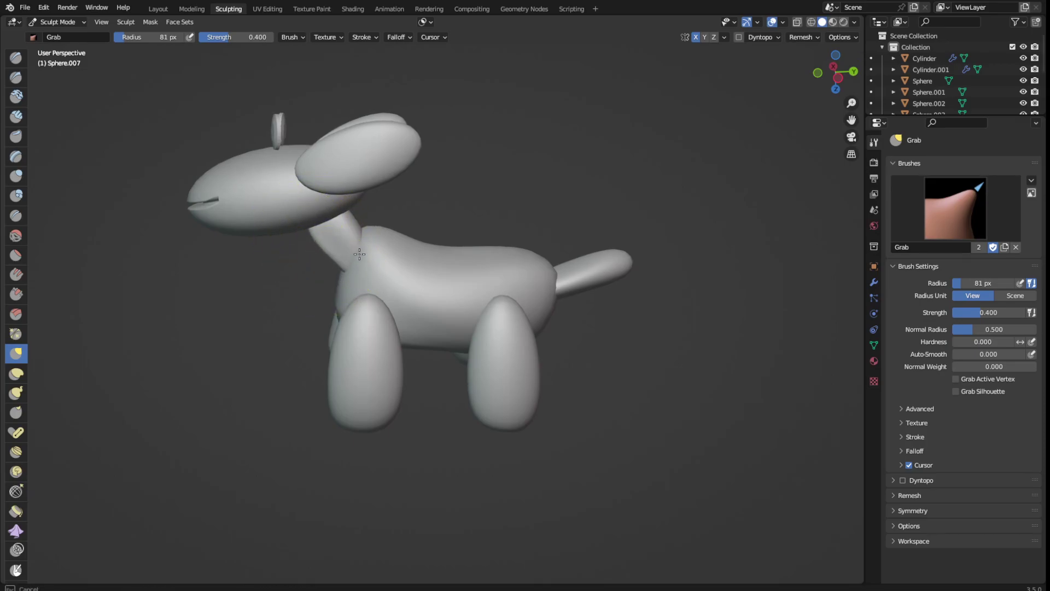
middle_drag(357, 256, 518, 247)
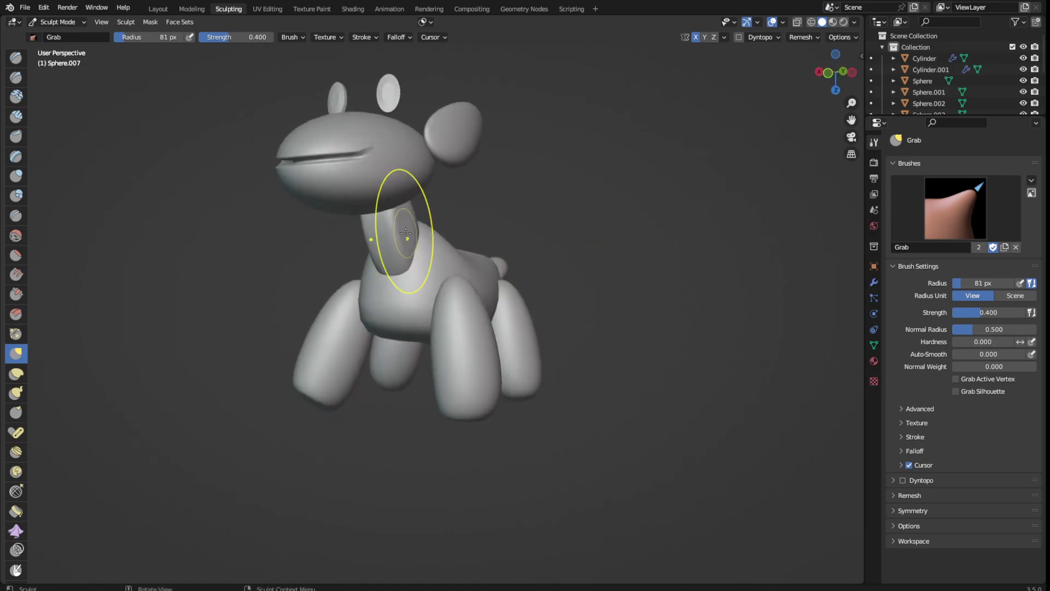
click(170, 9)
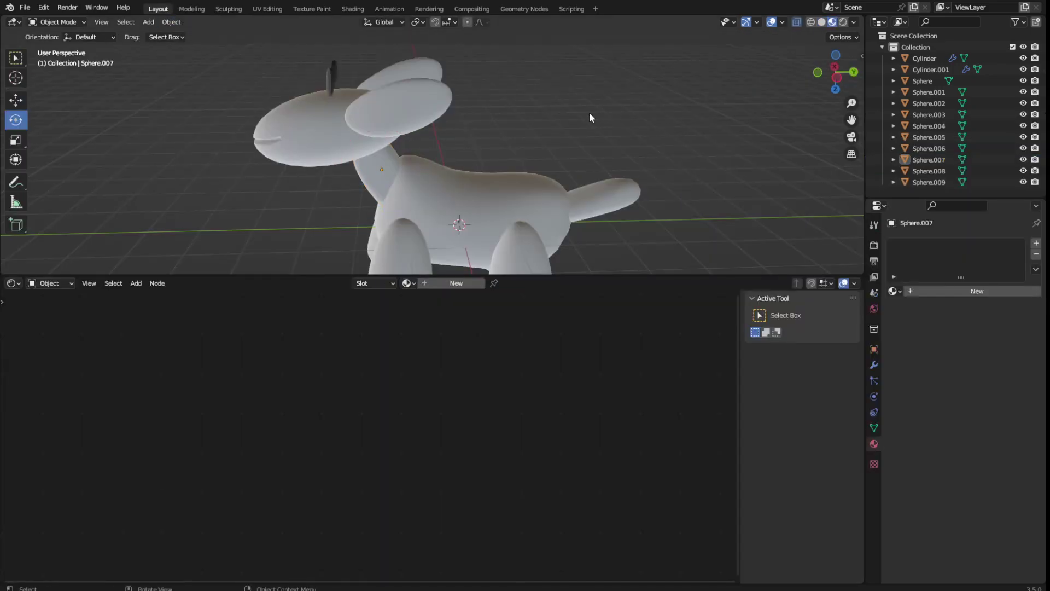